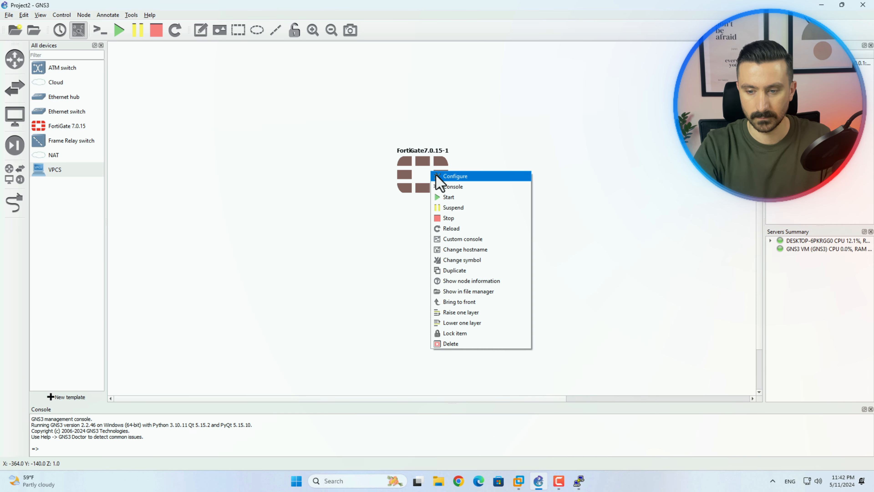
Open FortiGate7.0.15-1's node properties and view its Network settings: 5 e1000 adapters
click(439, 177)
drag(439, 136, 637, 42)
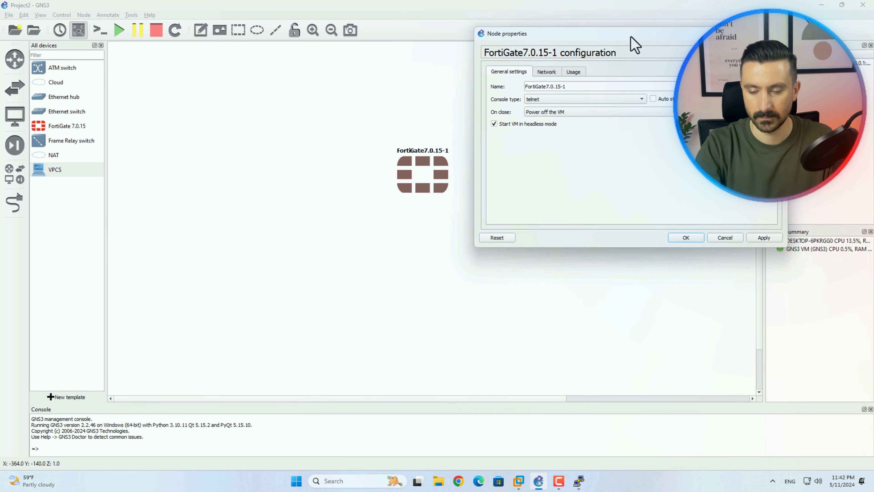
click(544, 72)
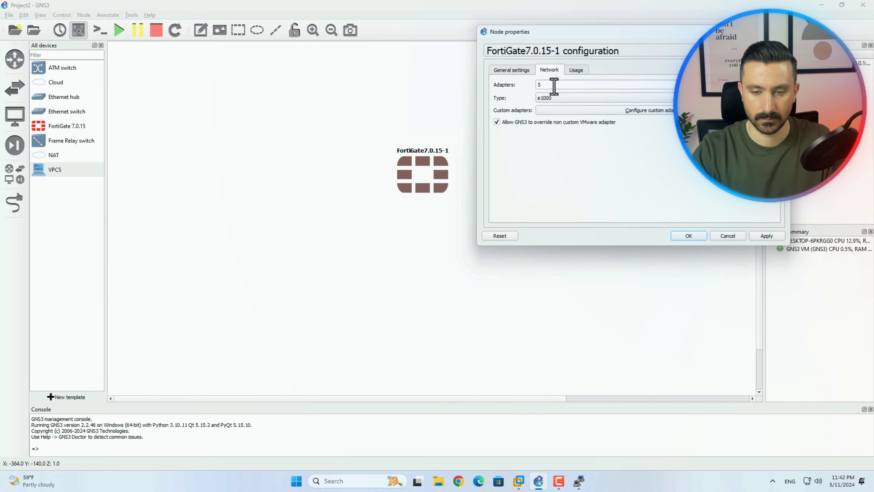
drag(552, 85, 528, 85)
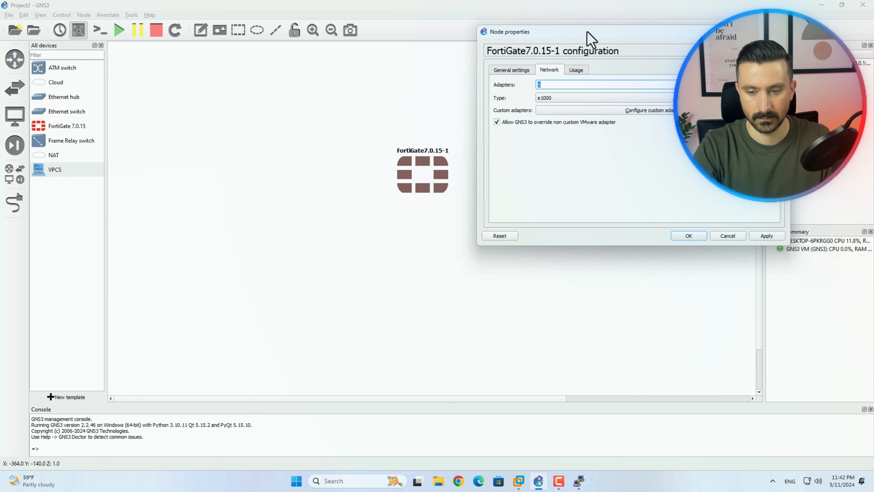
drag(586, 34, 587, 26)
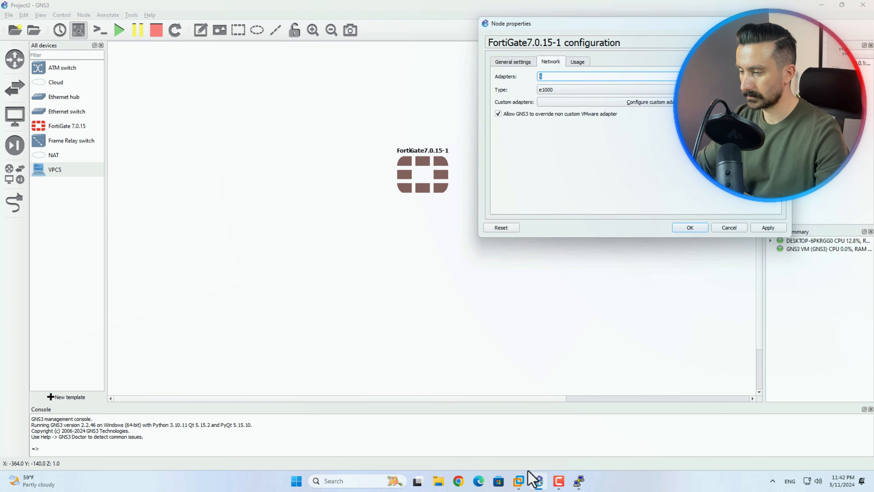
Open the FortiGate 7.0.15 VM settings and check Network Adapters 1–5, VMnet9 through VMnet13
mouse_move(519, 482)
click(579, 434)
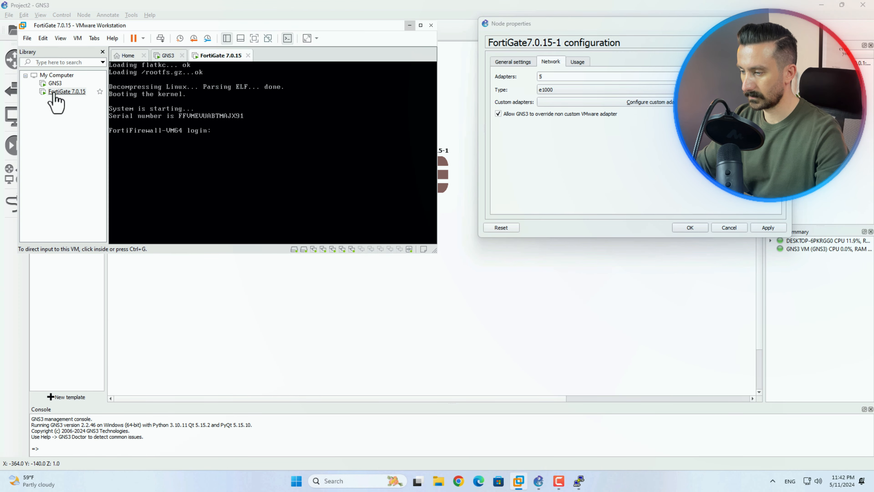
right_click(54, 91)
click(83, 270)
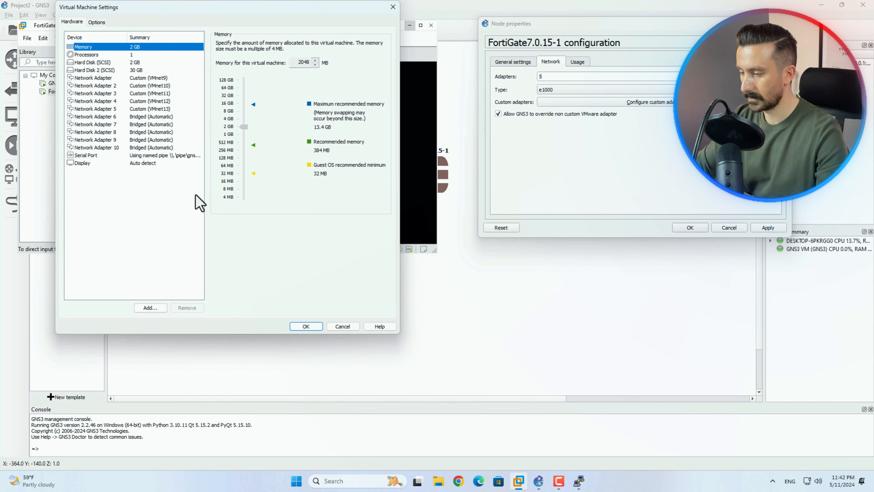
click(148, 79)
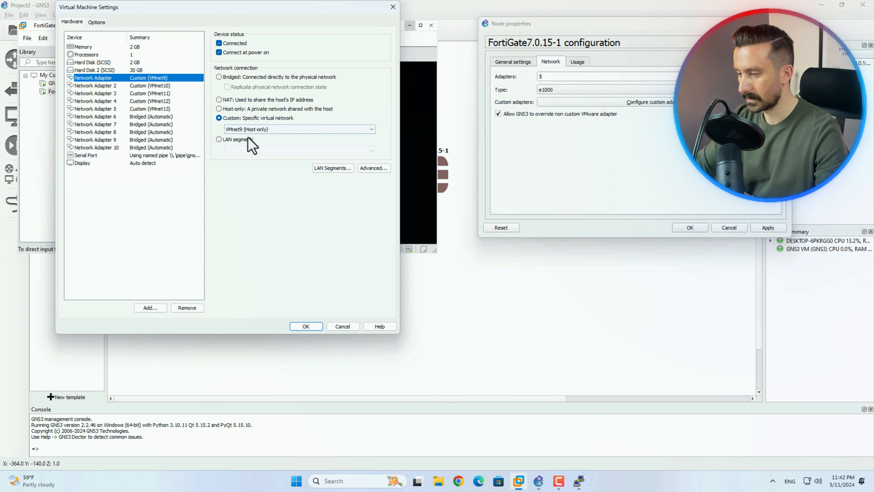
click(147, 86)
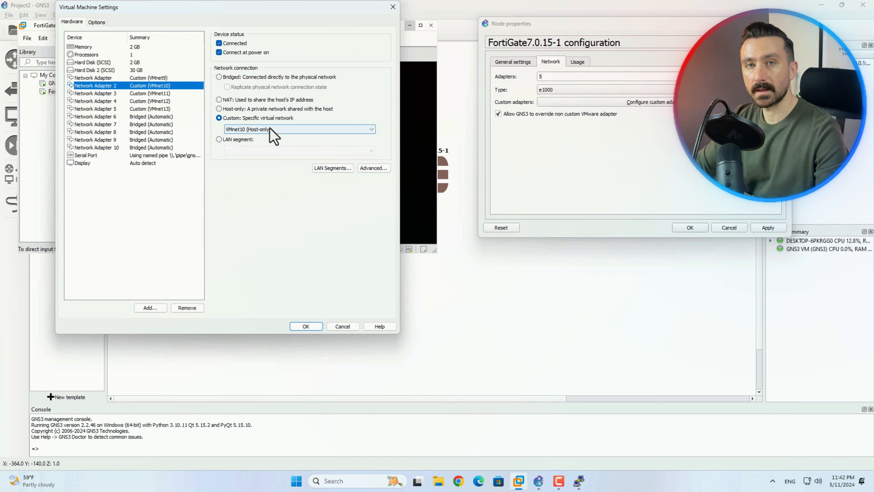
click(162, 108)
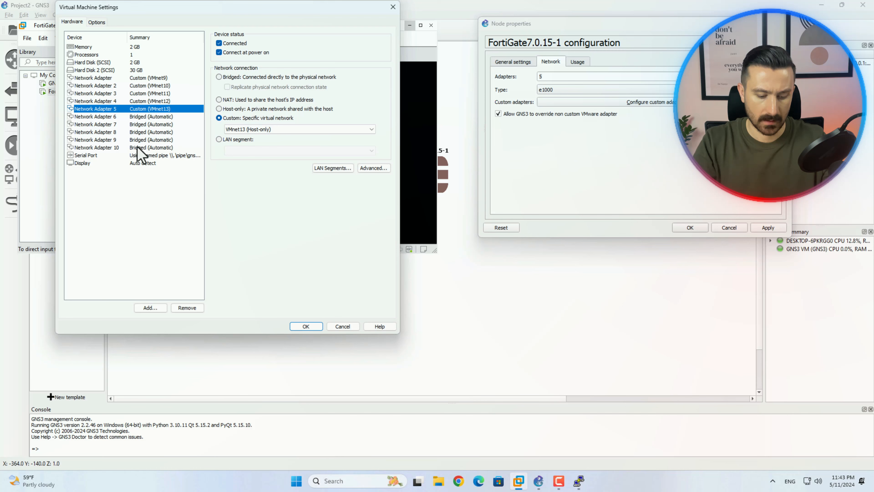
Launch ncpa.cpl from the Run dialog and select VMware Network Adapter VMnet13
click(306, 488)
text(run)
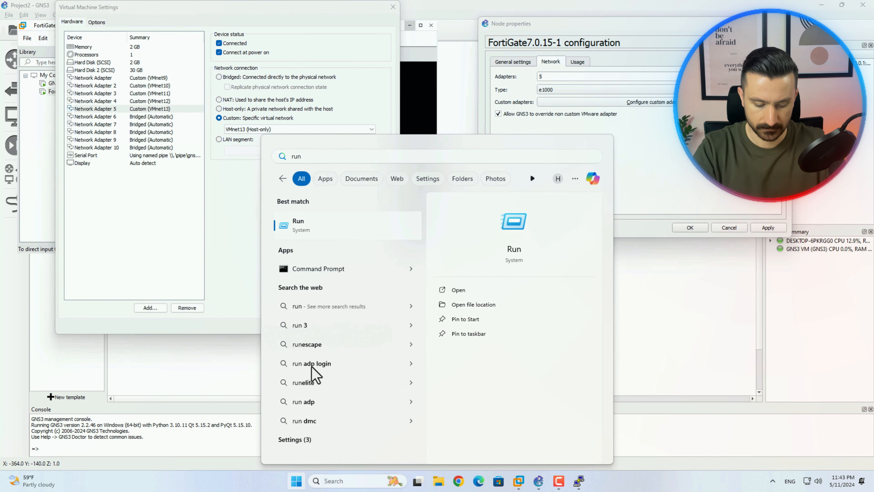
key(Return)
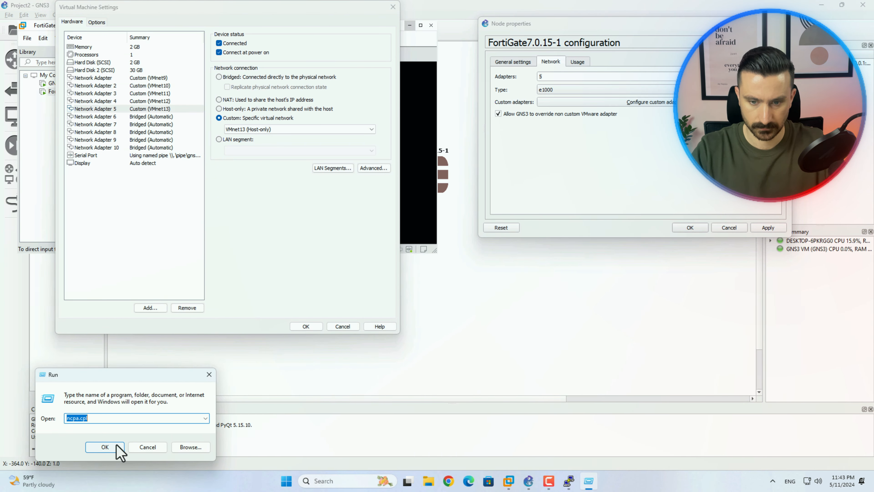
click(105, 447)
drag(277, 235, 277, 201)
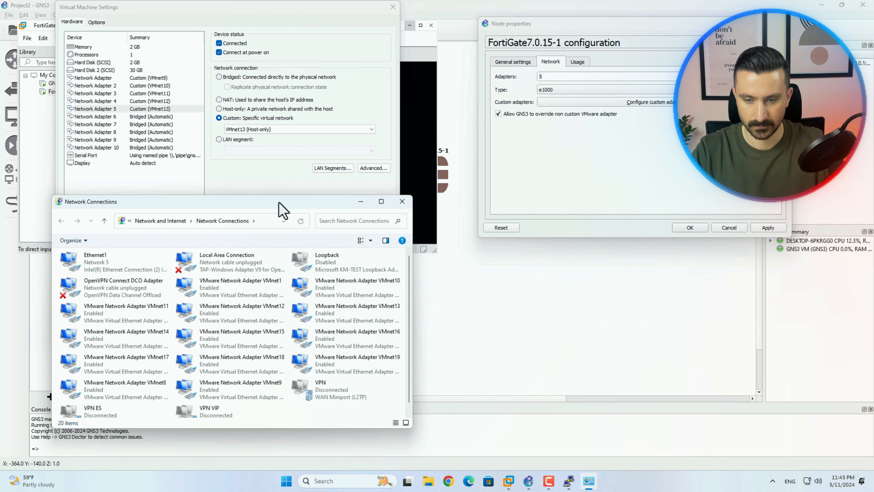
click(355, 308)
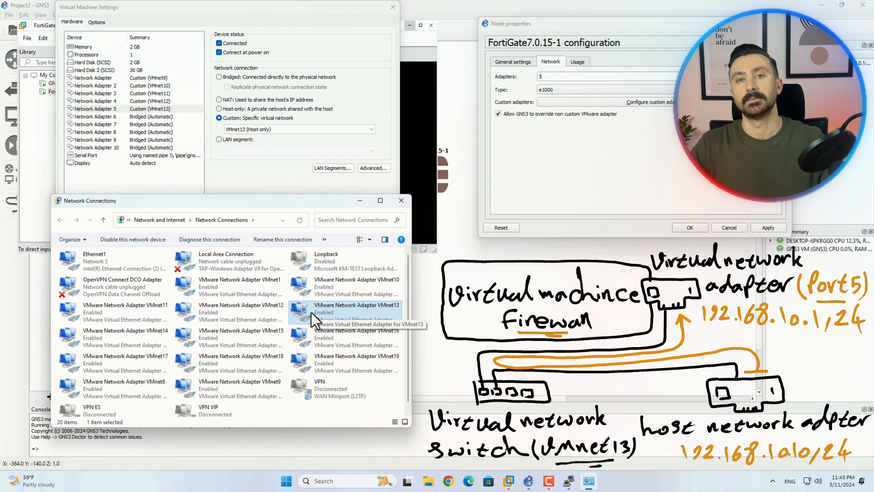
Set VMnet13's IPv4 to static 192.168.10.10 with subnet mask 255.255.255.0
right_click(314, 317)
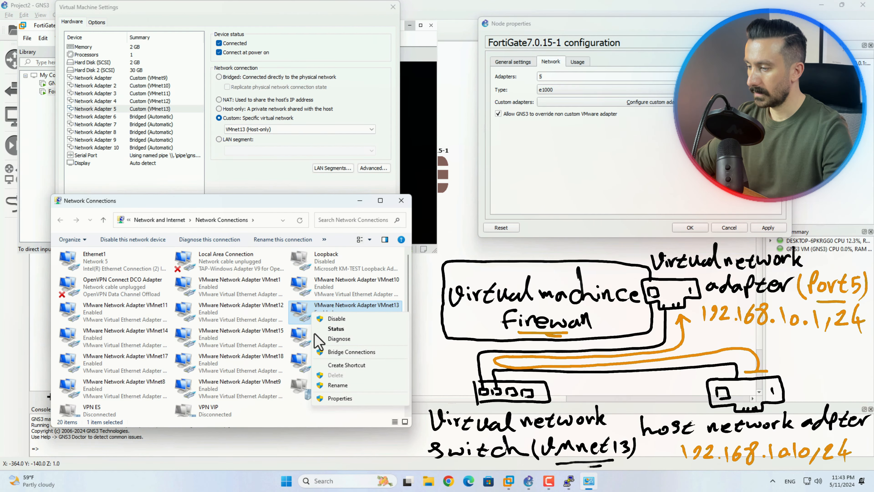
click(321, 401)
double_click(165, 352)
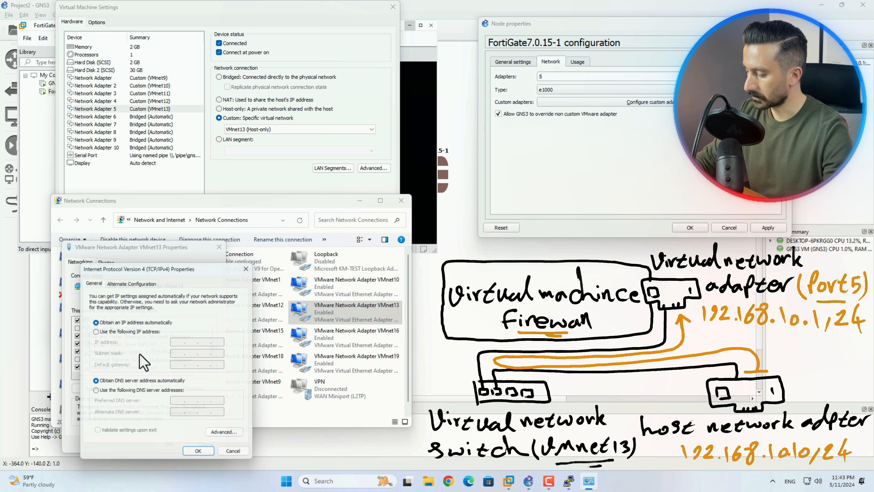
click(136, 330)
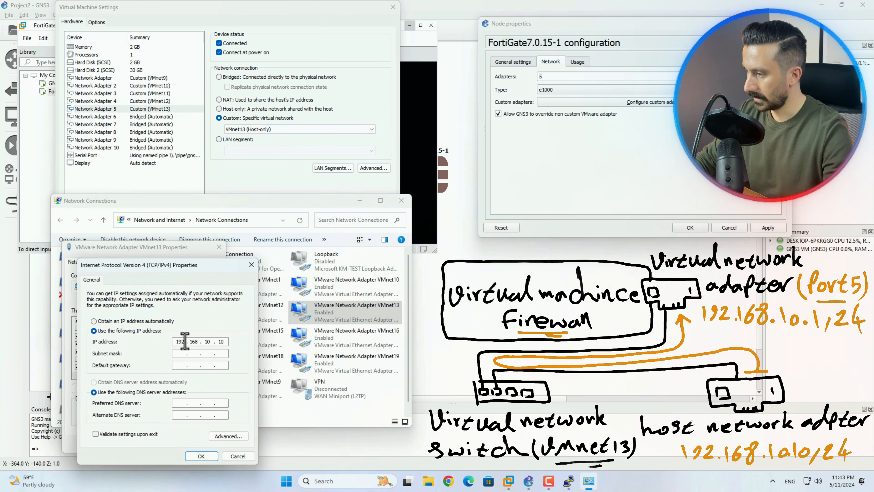
key(Tab)
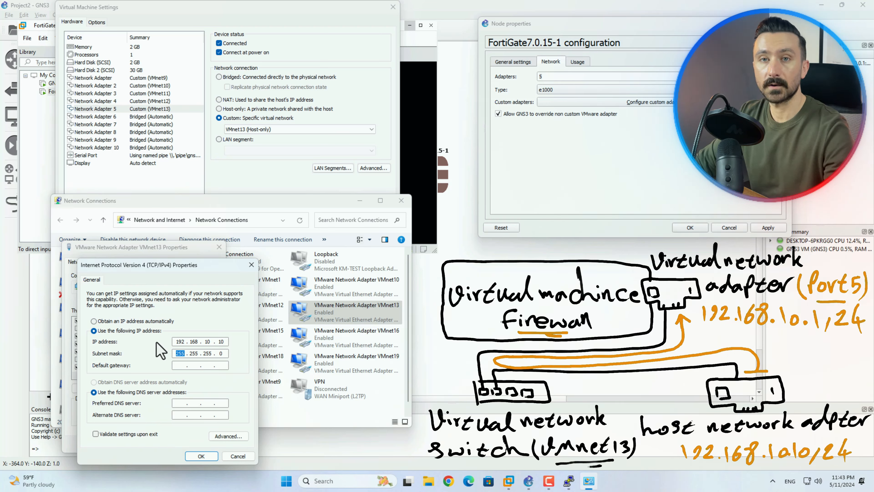
click(201, 456)
click(169, 444)
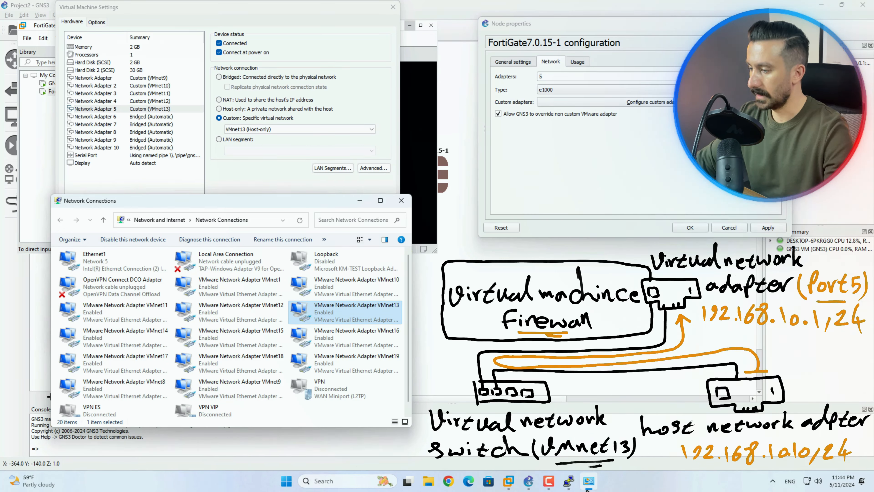
In the FortiGate console, run 'show' under 'config system interface'
click(568, 481)
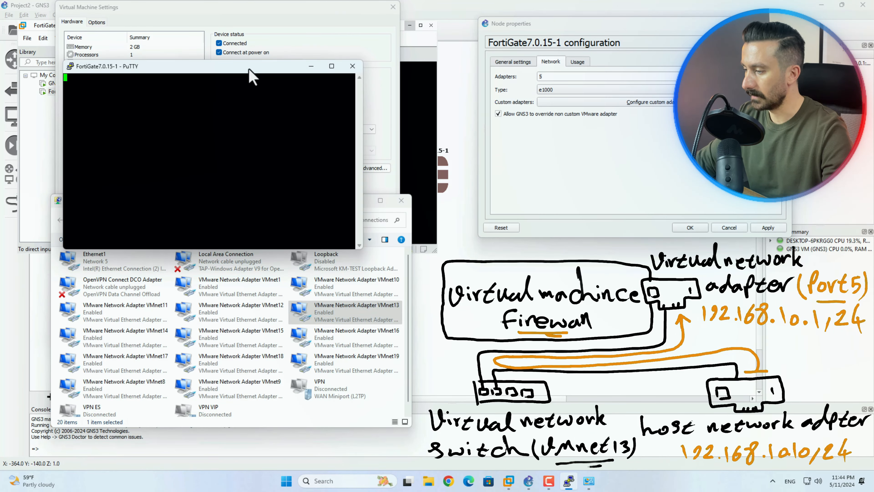
drag(248, 69, 674, 42)
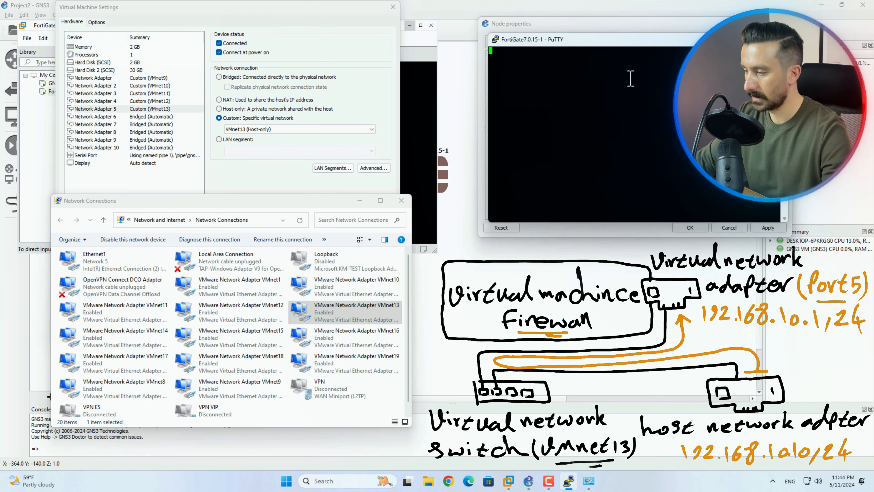
key(Return)
text(co)
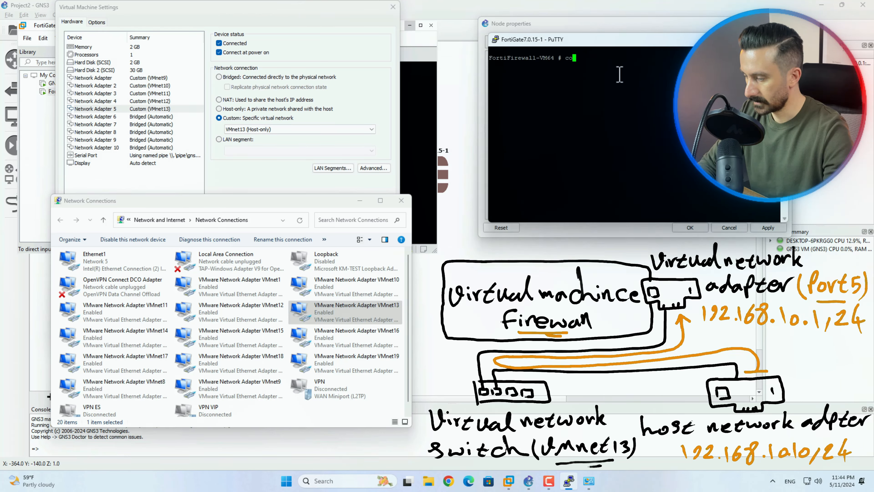
text(nfig system i)
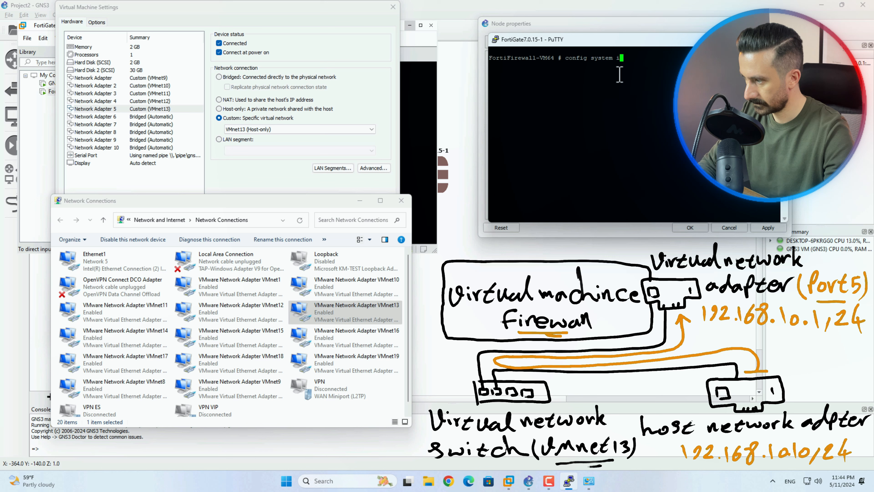
text(nterface)
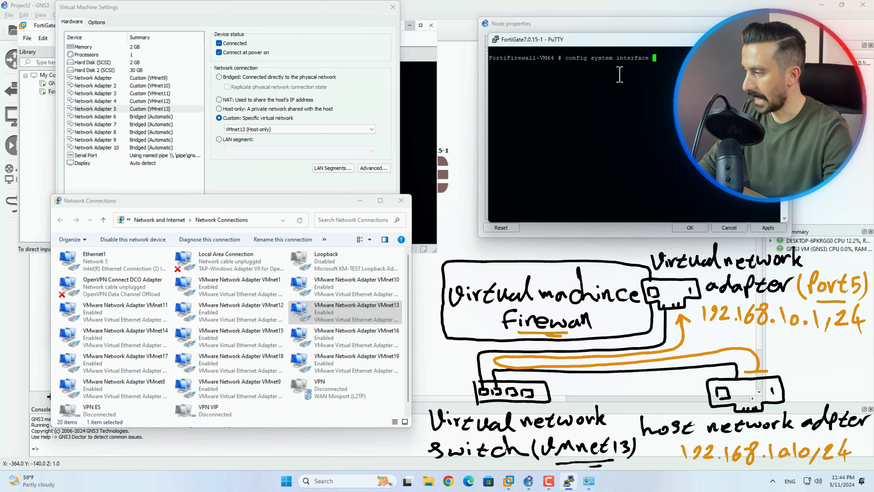
key(Return)
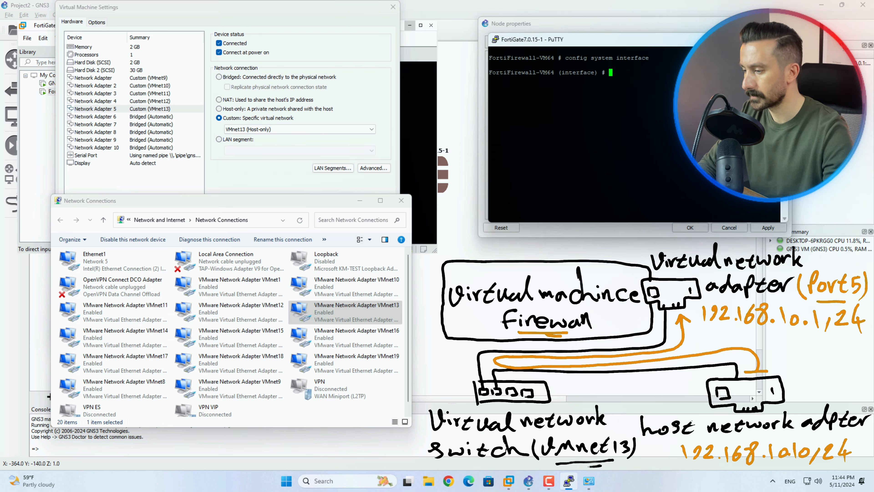
text(show)
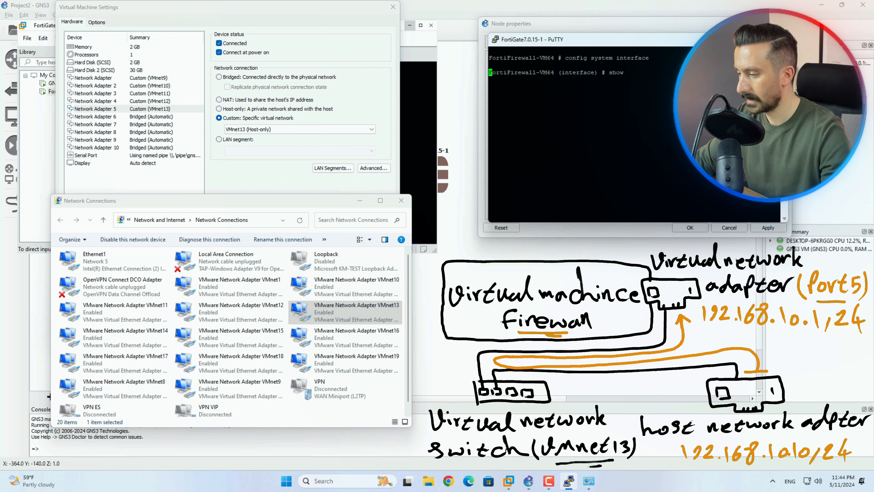
key(Return)
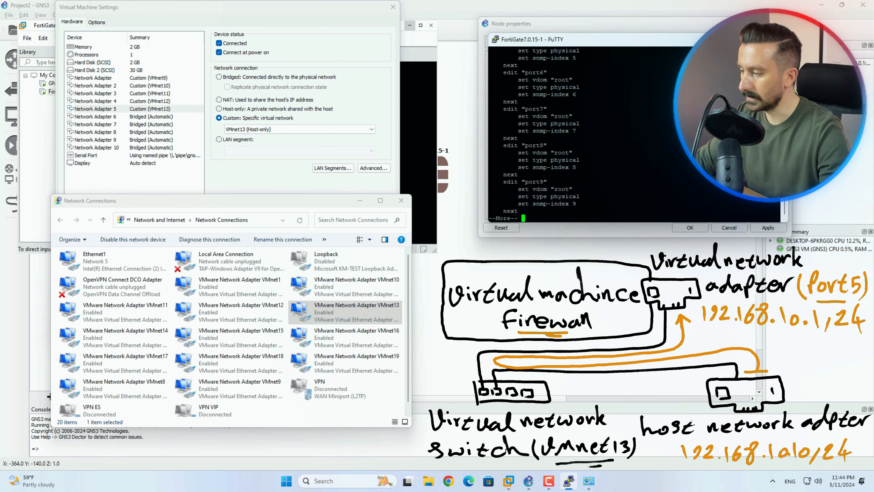
Scroll through the interface listing, highlighting the port1, port2 and port5 entries
scroll(564, 100, up, 10)
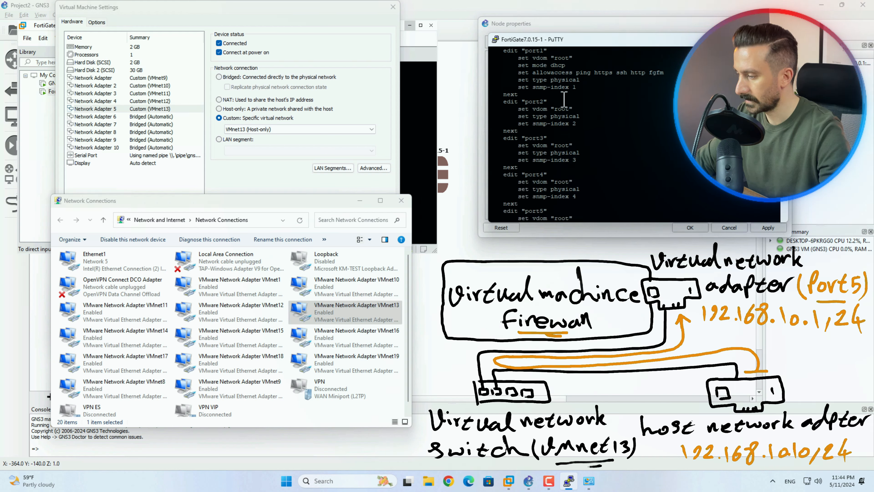
scroll(564, 102, down, 4)
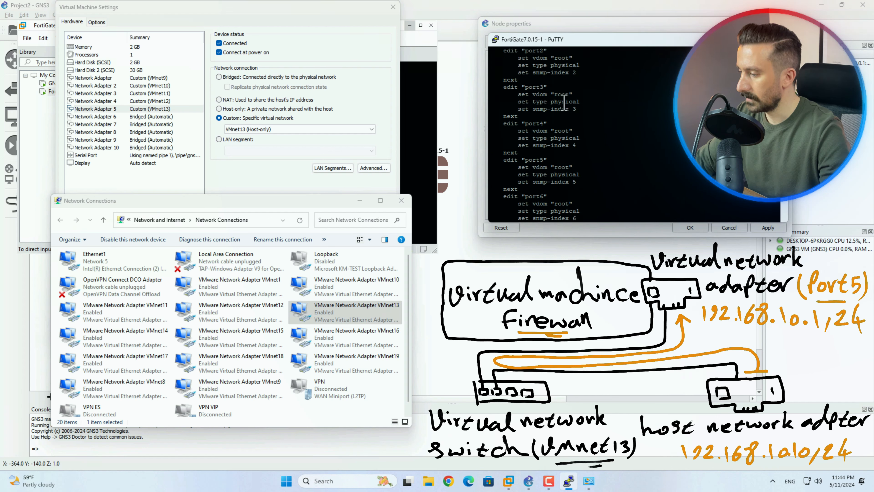
scroll(563, 102, up, 4)
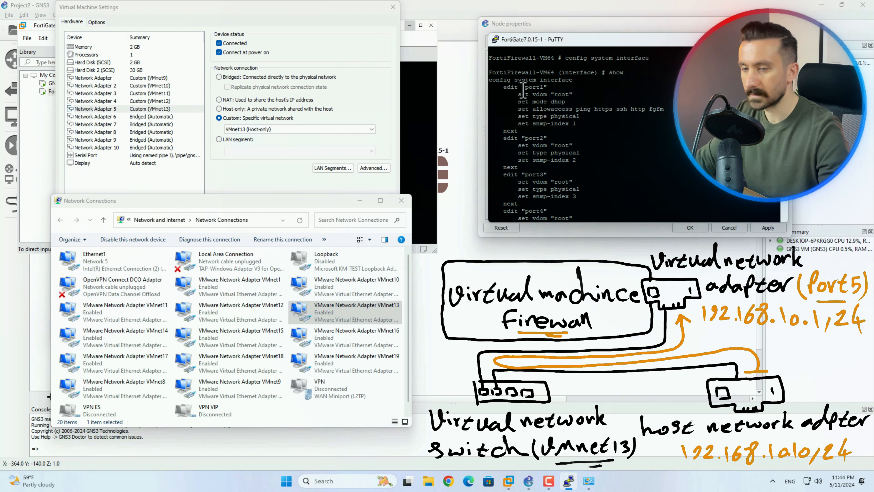
drag(523, 91, 675, 88)
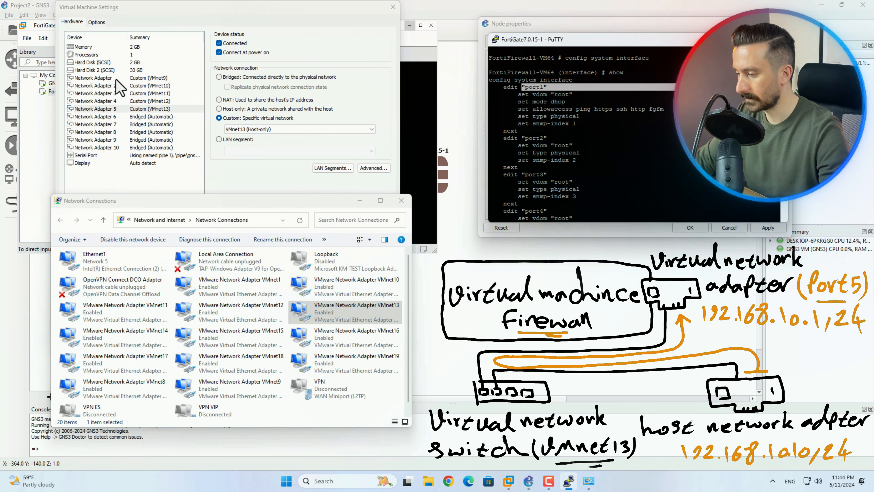
drag(522, 137, 678, 138)
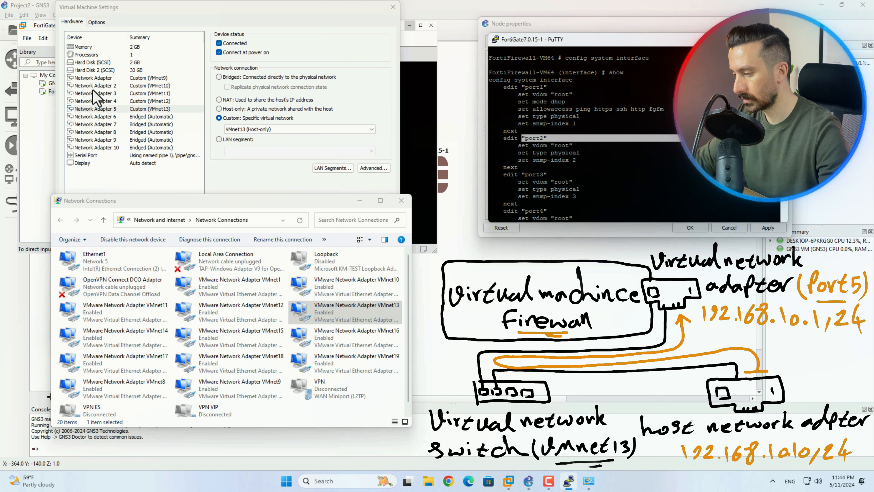
scroll(533, 163, down, 4)
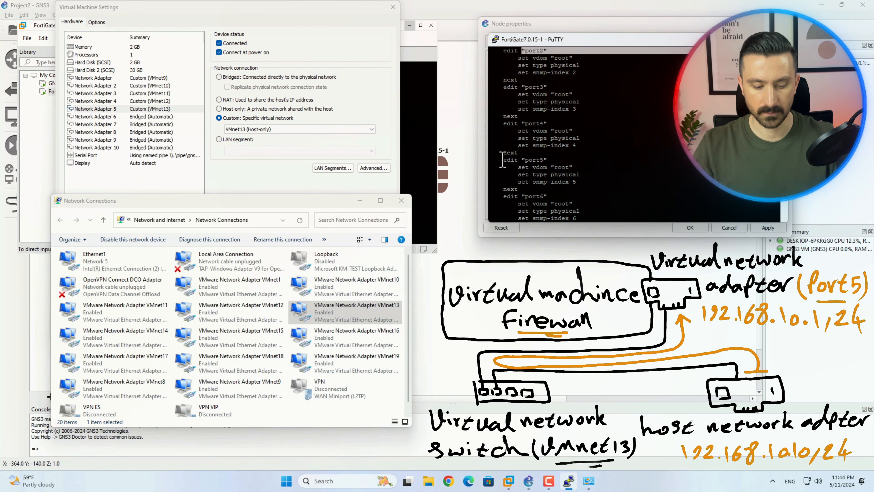
drag(503, 159, 584, 183)
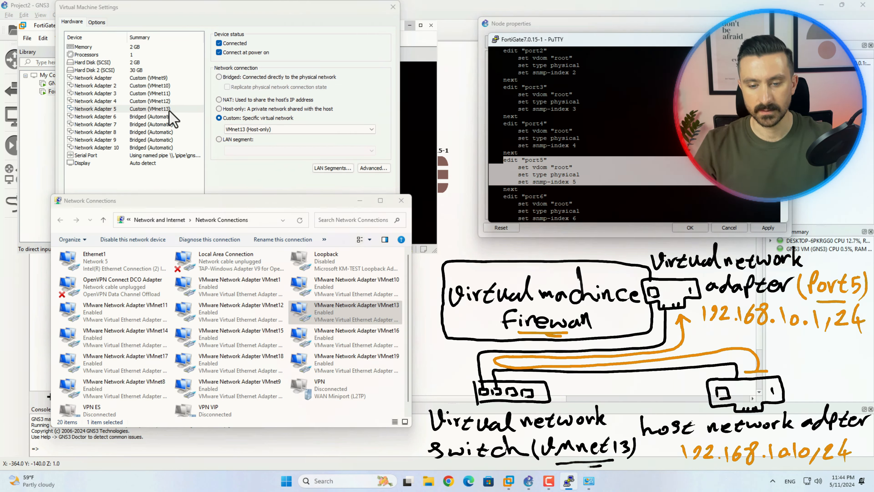
click(628, 196)
scroll(627, 196, down, 6)
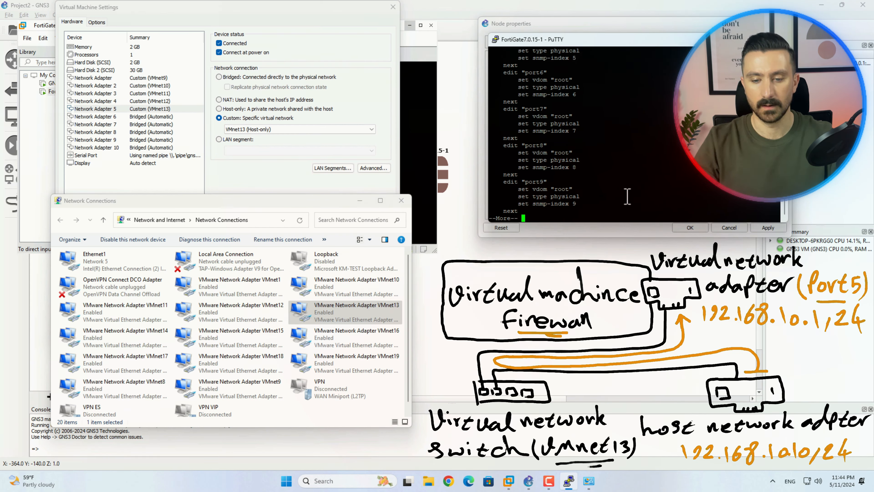
Edit port5 and set its IP address to 192.168.10.1/24
key(q)
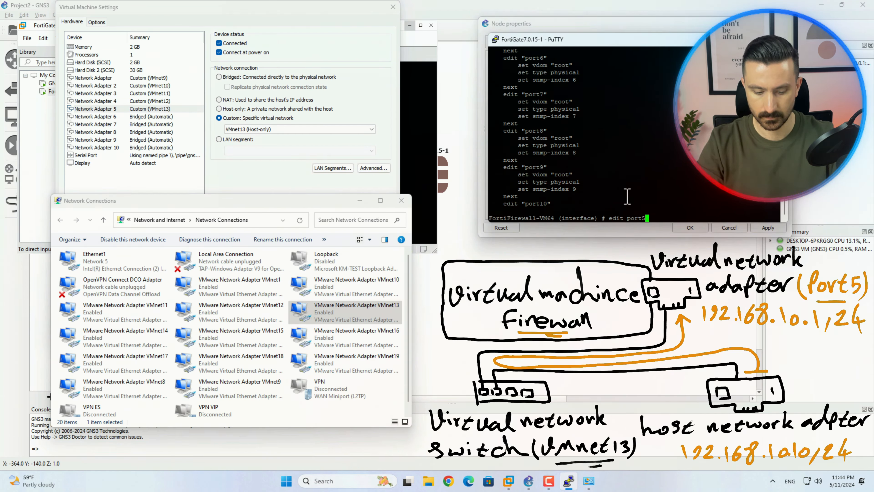
text(edit port5)
key(Return)
text(show)
key(Return)
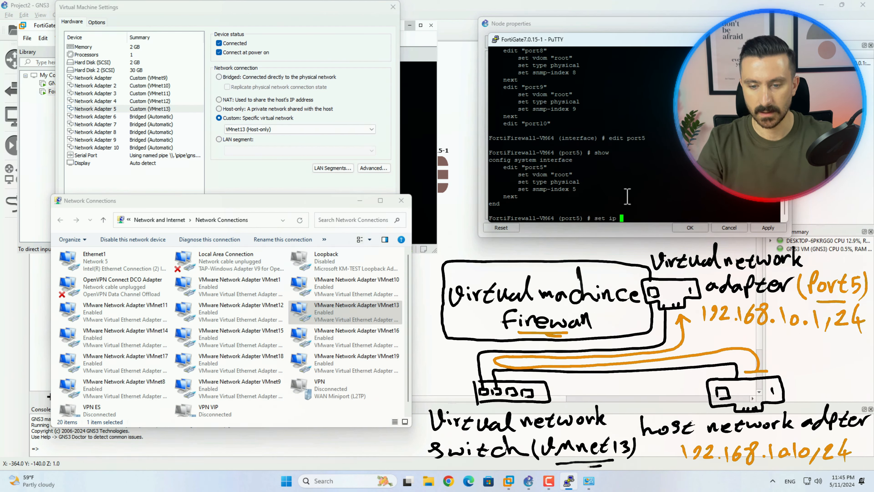
text(set ip 192)
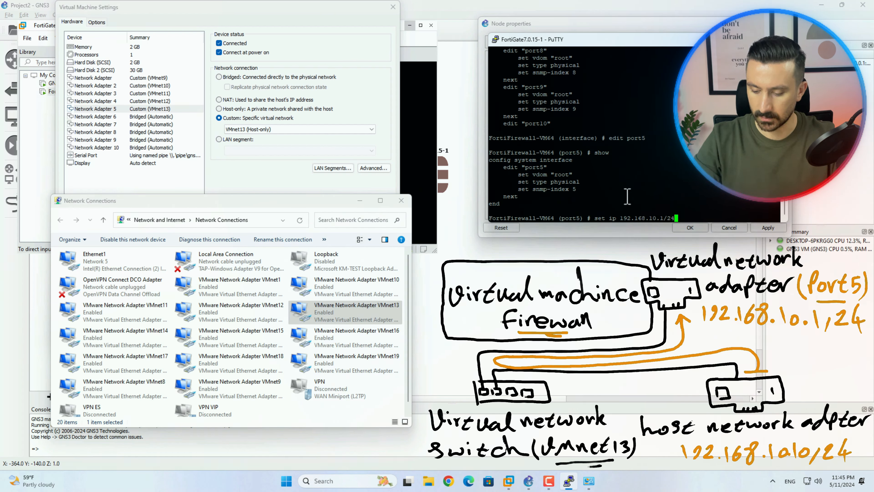
text(.168.10.1/24)
key(Return)
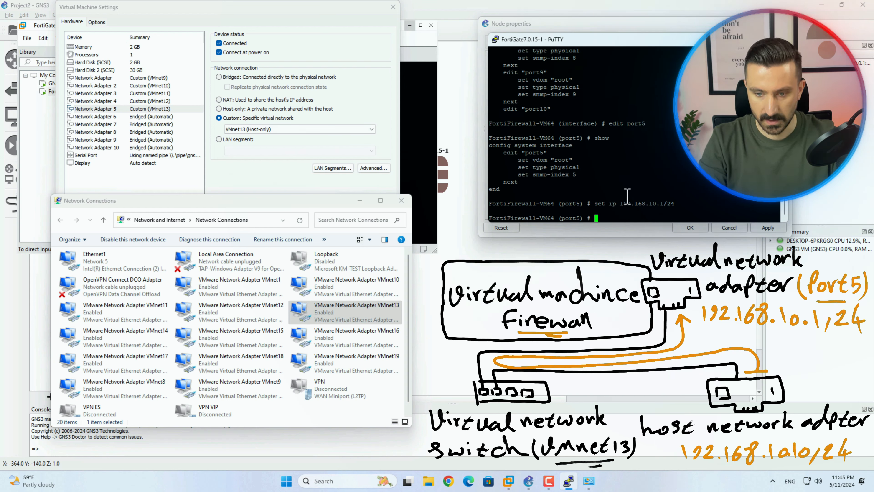
Allow HTTP, HTTPS and ping access on port5 and finish editing it with 'next'
text(set a)
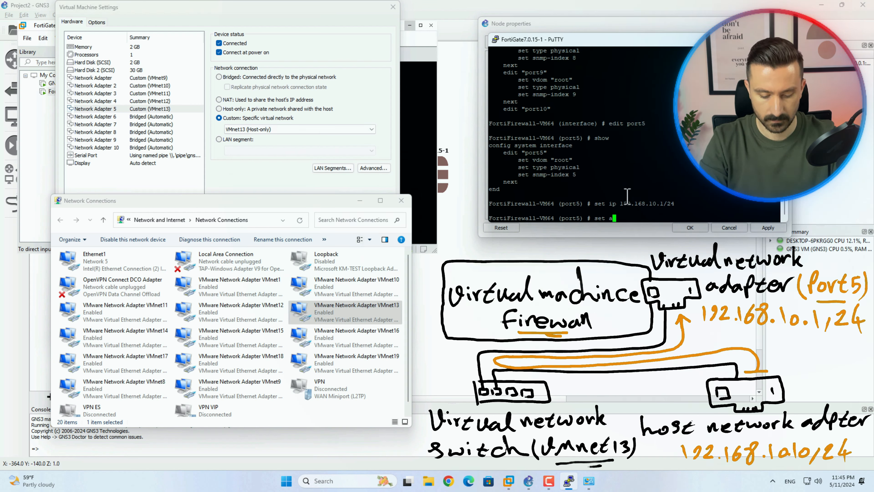
text(llowaccess http)
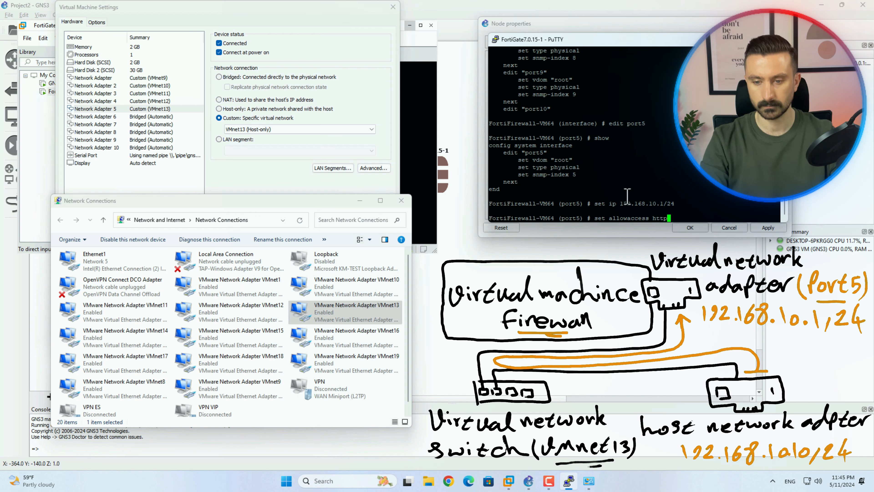
text( https ping)
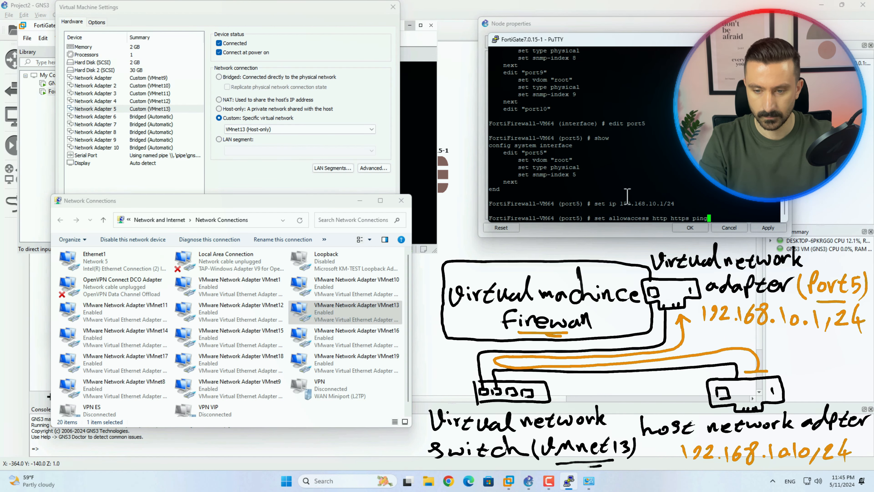
key(Return)
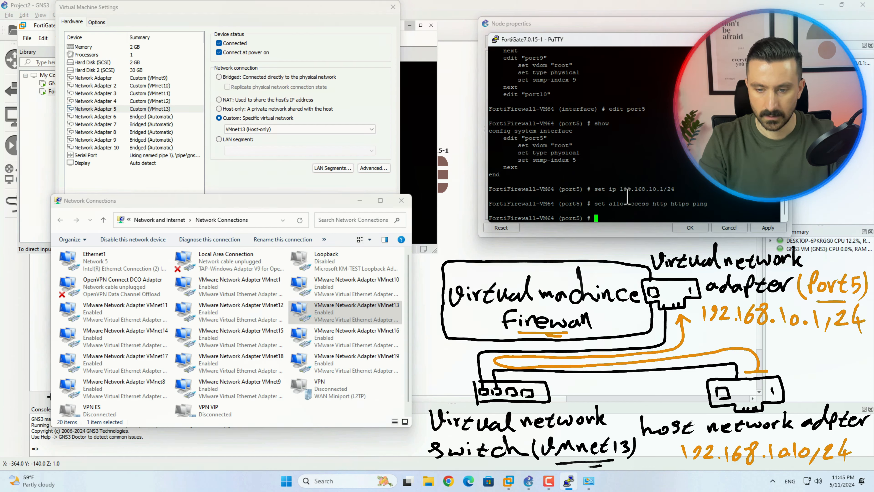
text(next)
key(Return)
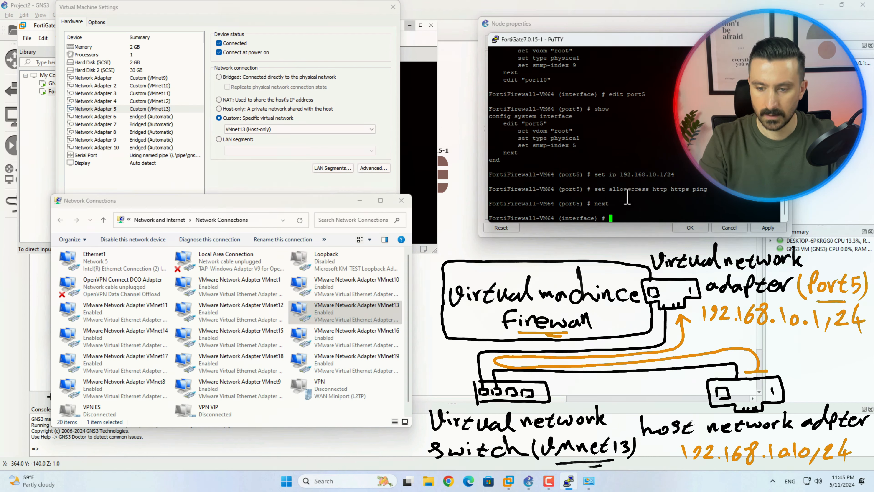
Verify port5's new settings in the interface listing, then exit with 'end'
text(show)
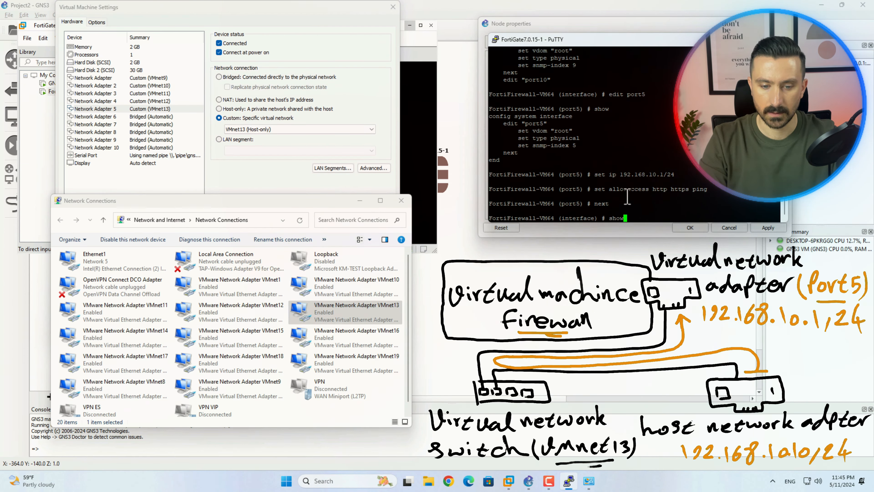
key(Return)
scroll(627, 197, up, 4)
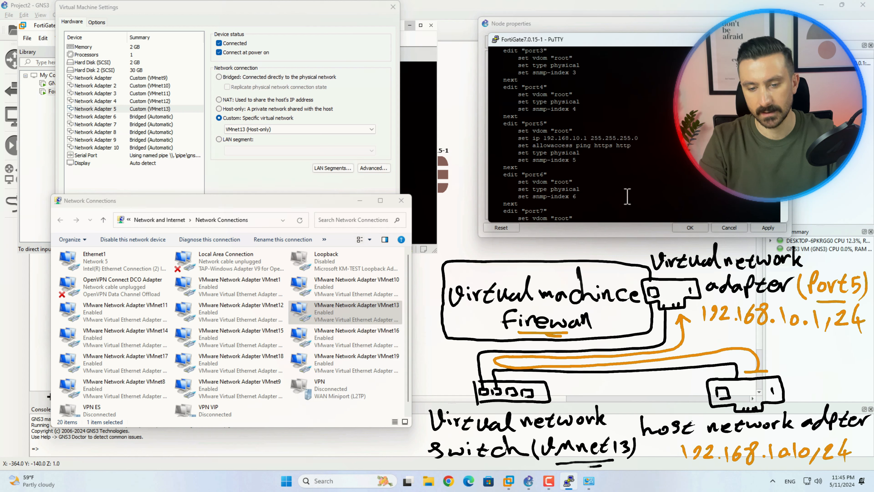
drag(502, 124, 616, 160)
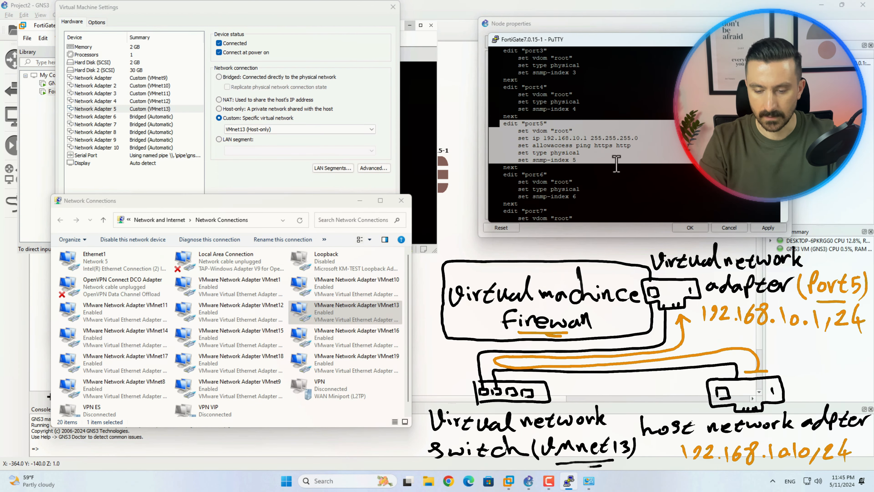
scroll(616, 178, down, 4)
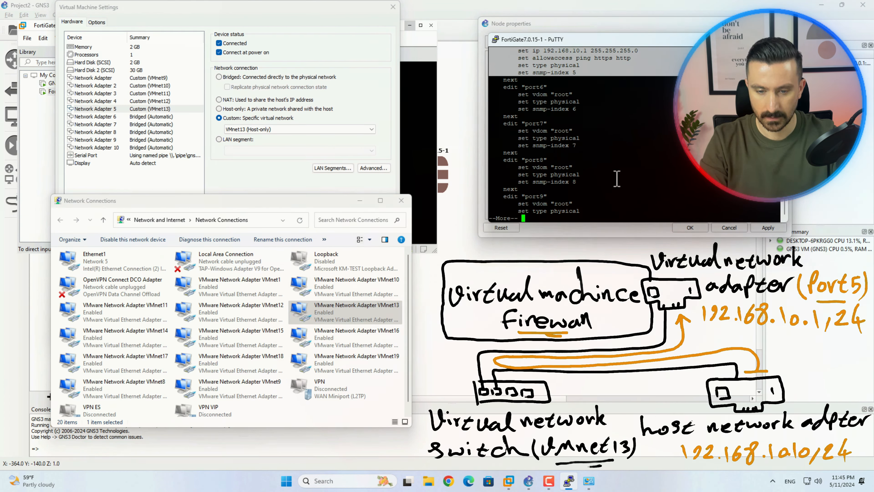
key(space)
text(end)
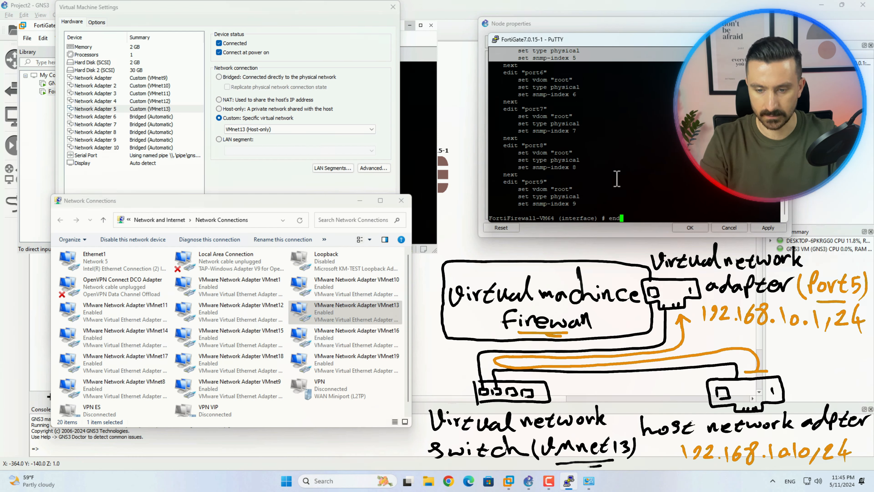
key(Return)
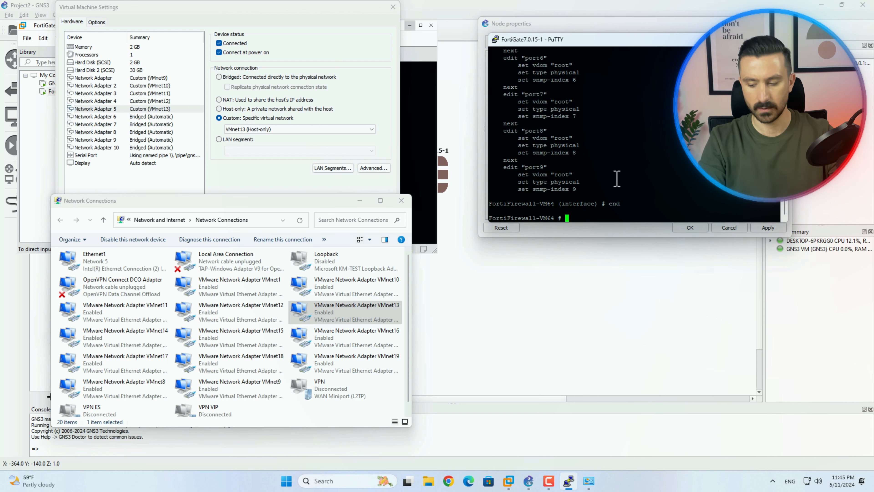
Browse to 192.168.10.1, log in as admin, and dismiss the setup and FortiOS 7.0.0 prompts
click(447, 480)
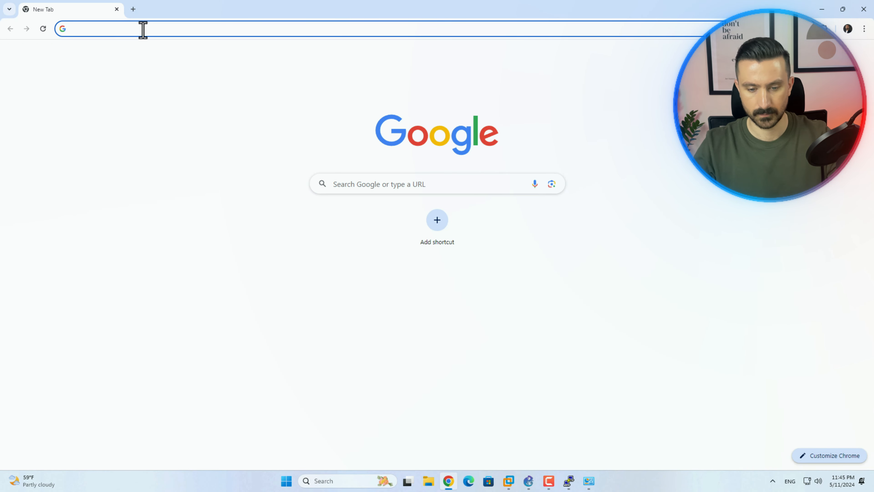
text(1)
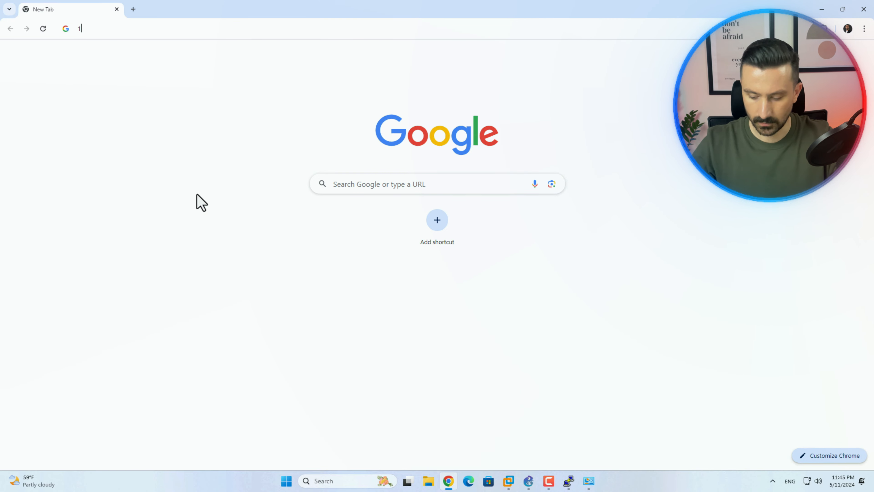
text(92.)
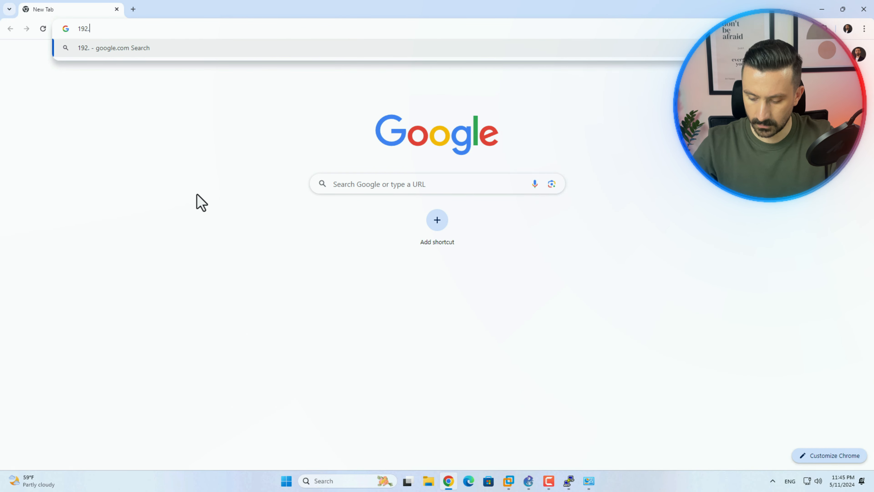
text(168)
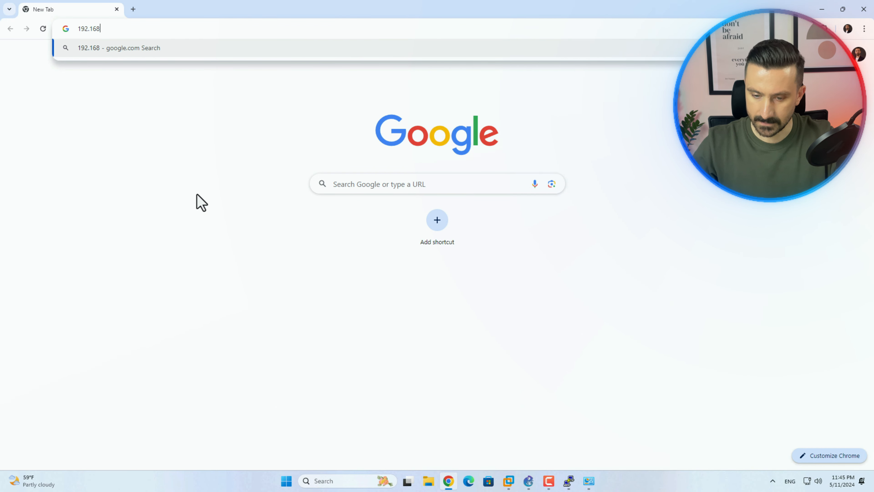
text(.)
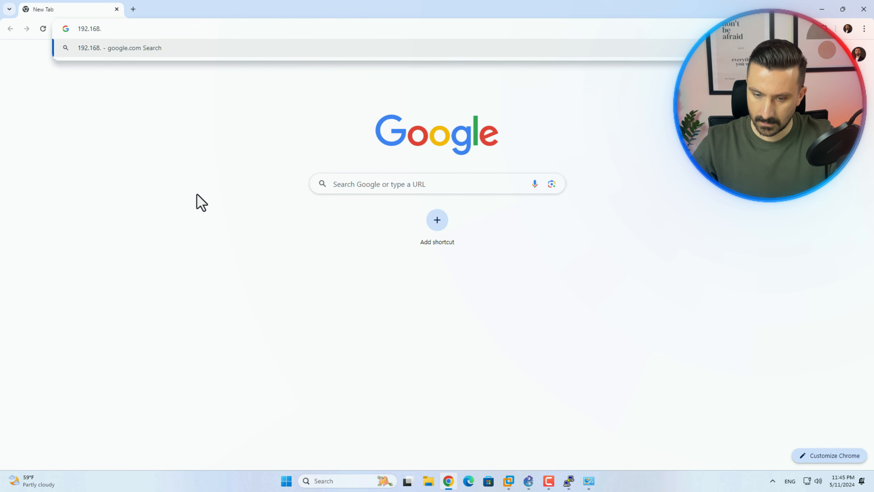
text(10.)
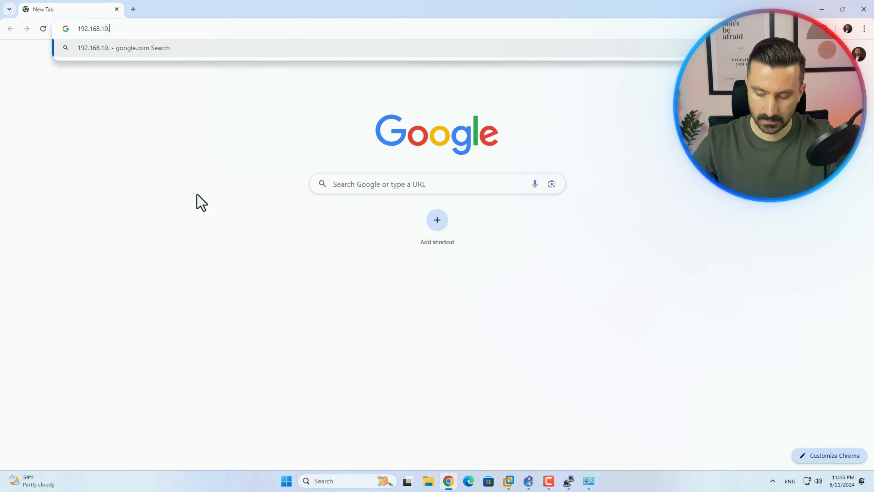
text(1)
key(Return)
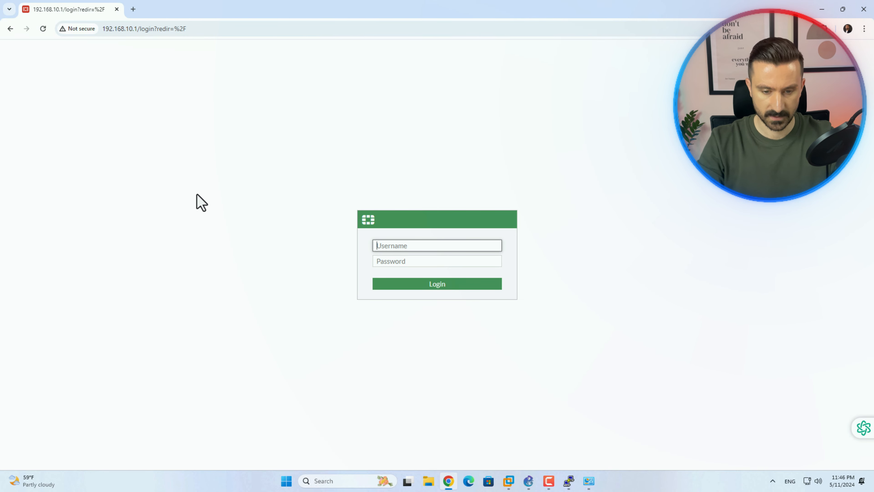
text(admin)
key(Tab)
text(******)
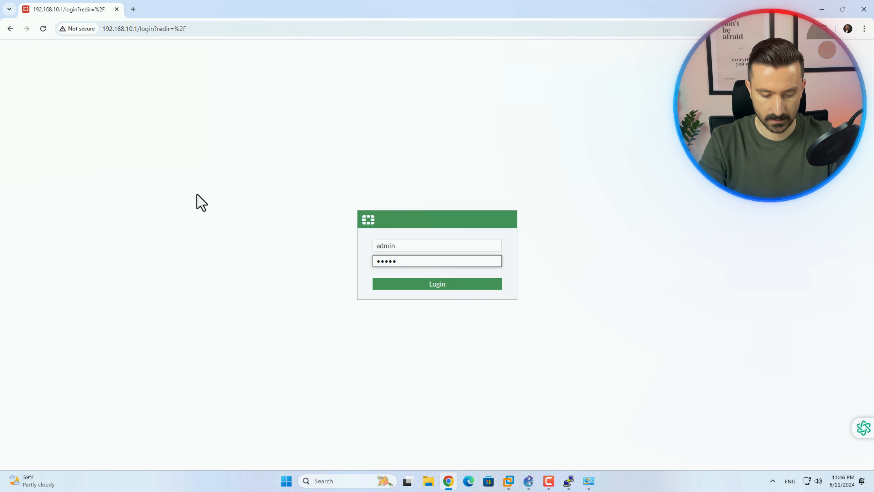
key(Return)
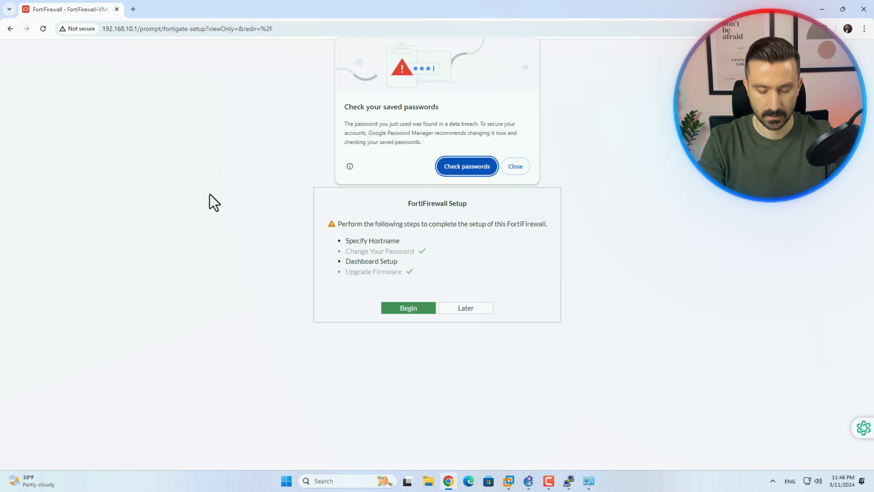
click(528, 170)
click(480, 310)
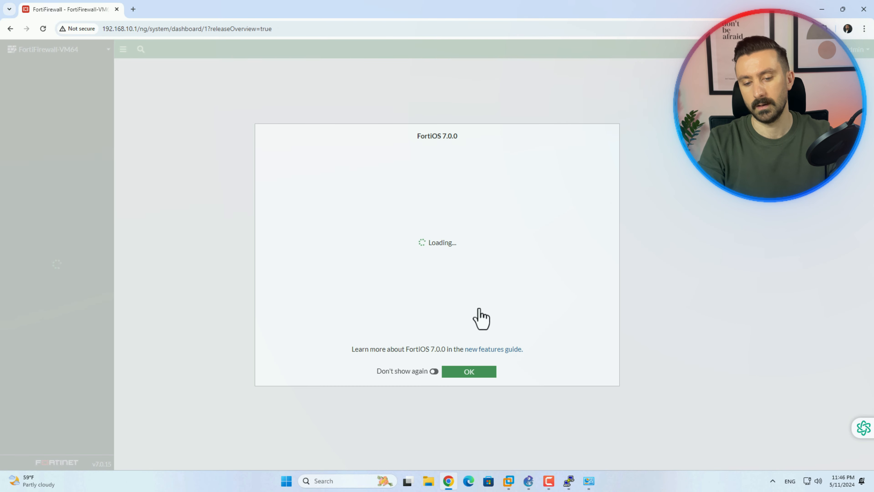
click(482, 372)
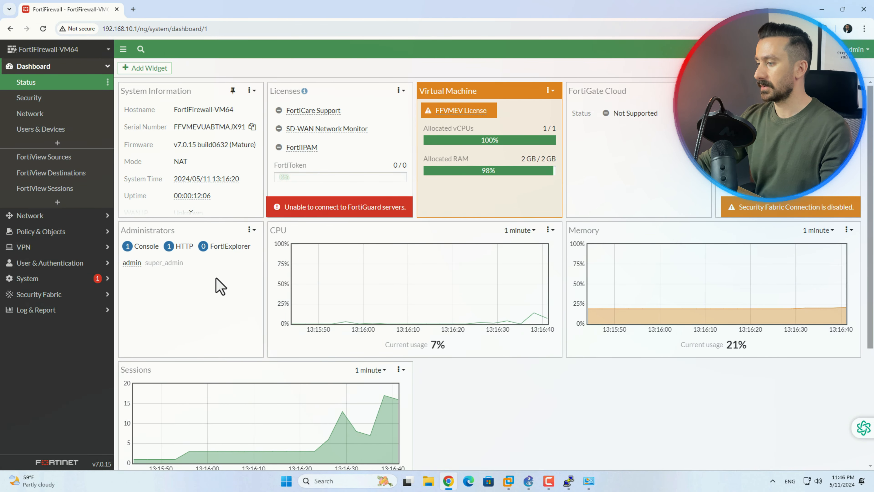
Remove the Administrators widget from the dashboard and add a Quarantine widget
click(46, 68)
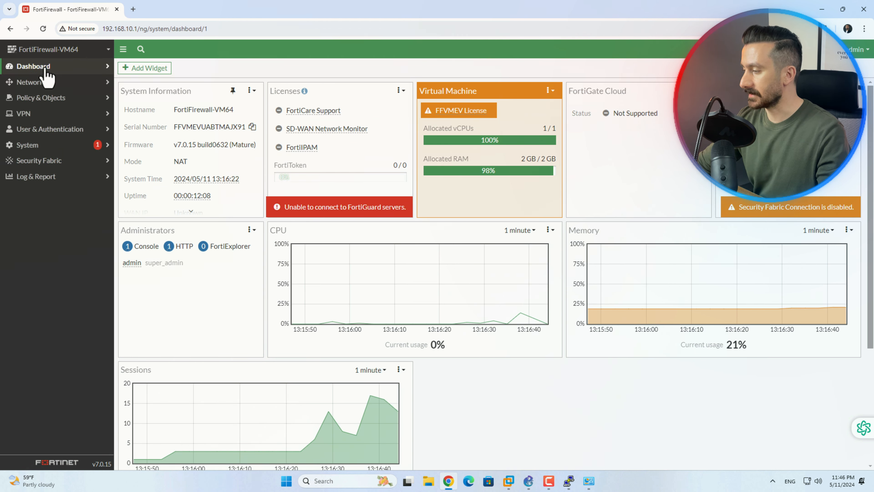
click(46, 68)
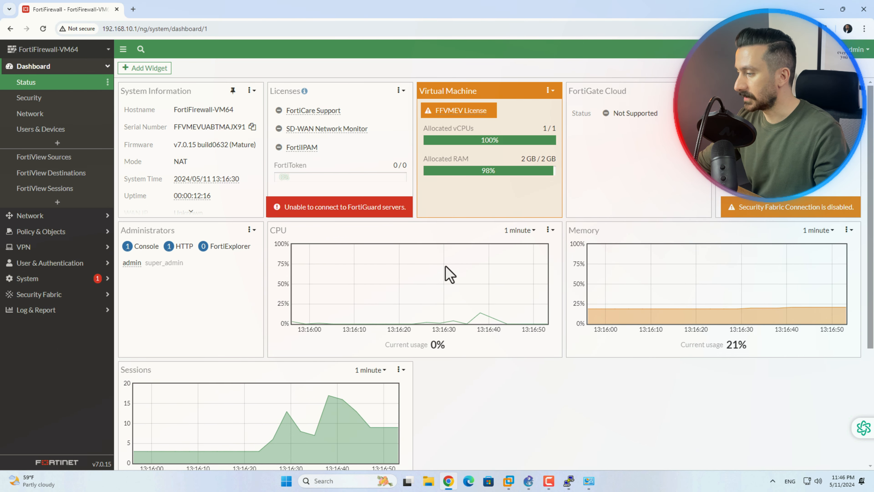
click(251, 229)
click(265, 271)
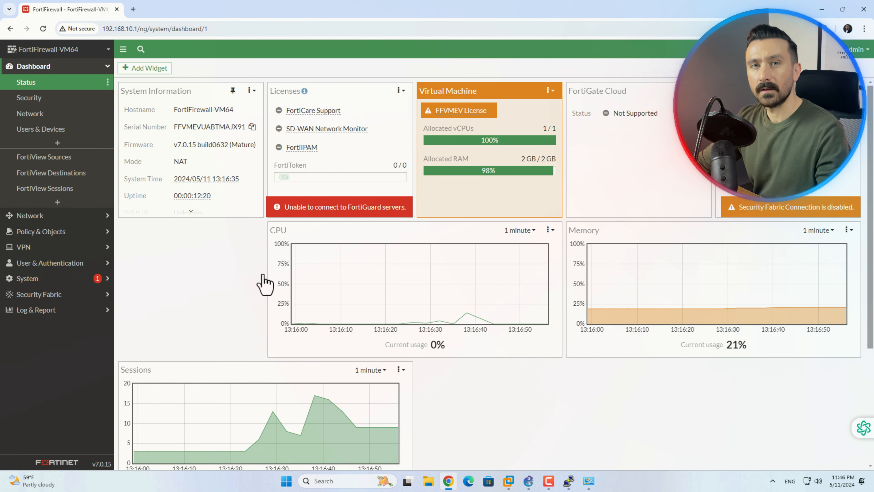
click(150, 68)
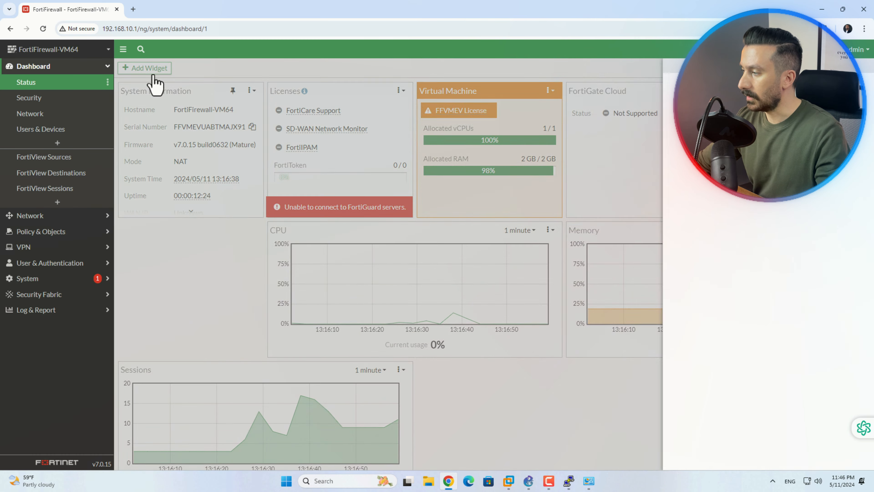
drag(869, 146, 872, 333)
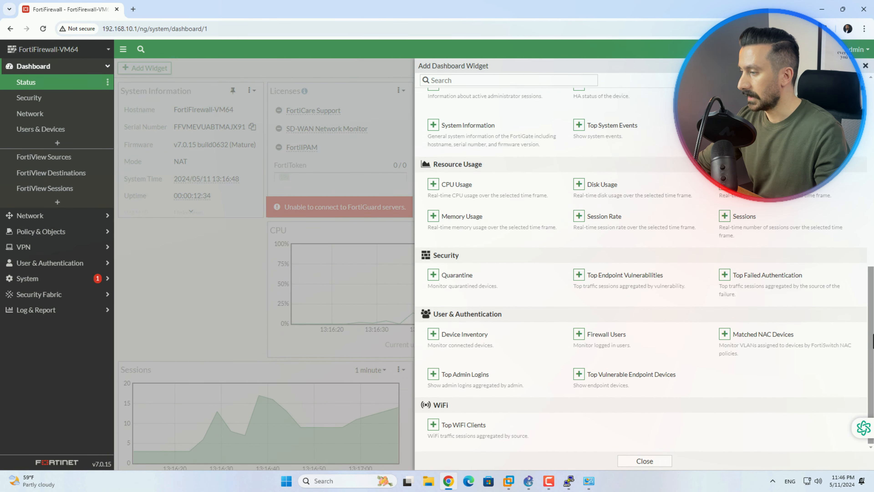
click(433, 275)
click(614, 124)
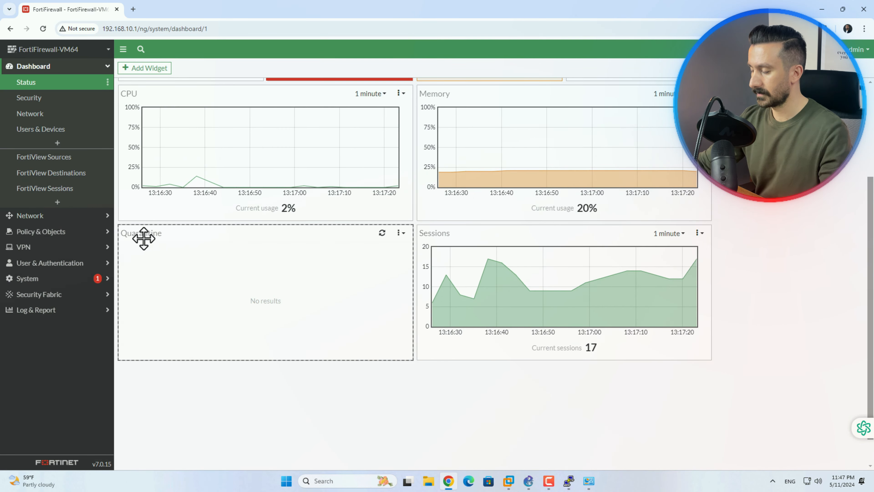
Go to Network > Interfaces to list the firewall's ports
mouse_move(218, 251)
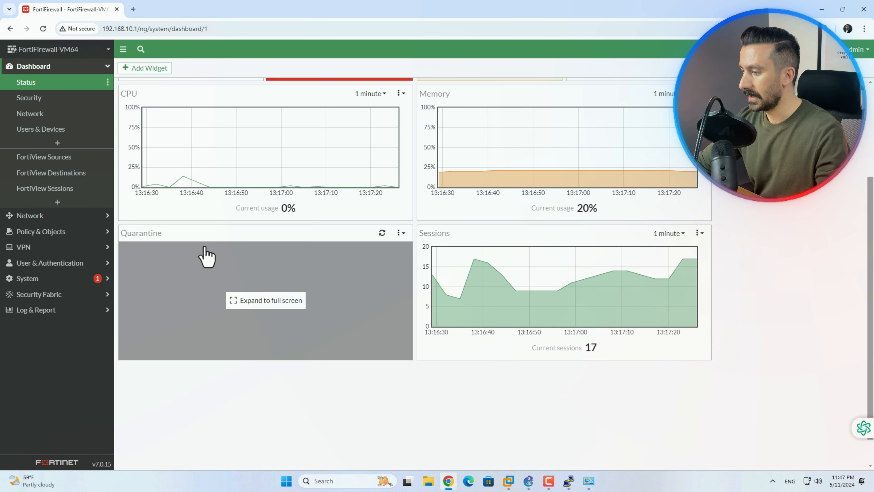
click(53, 69)
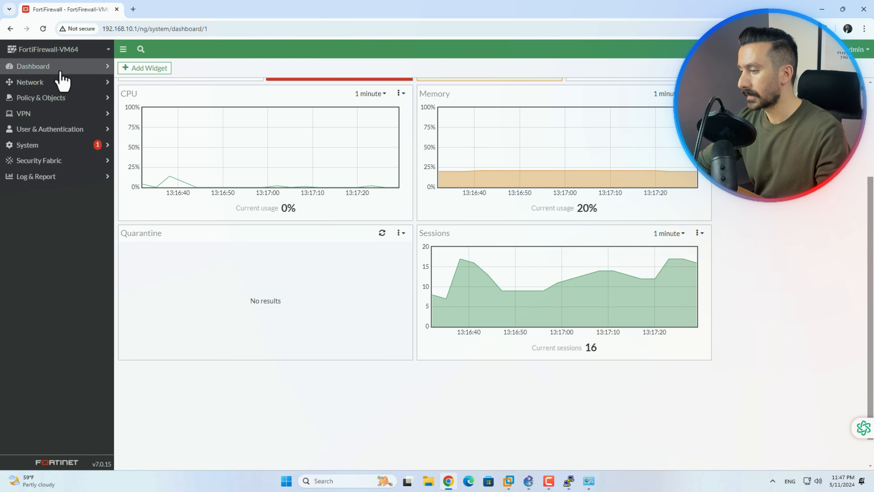
click(64, 86)
click(63, 100)
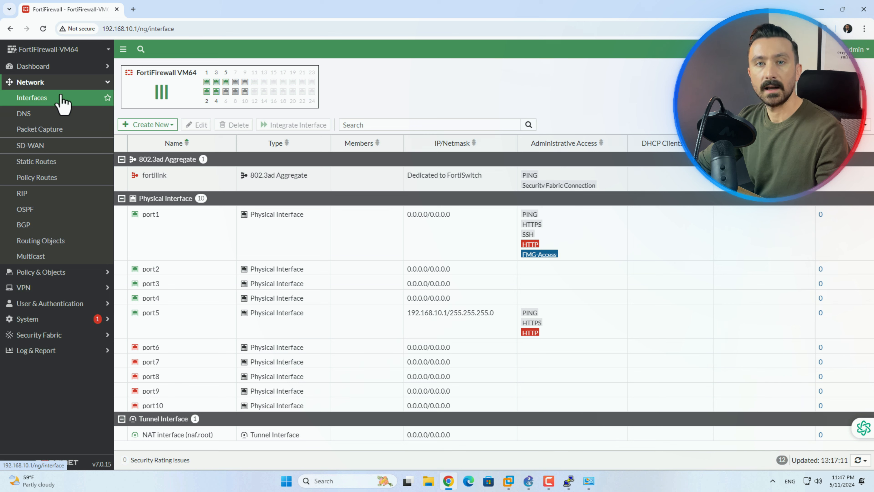
click(63, 84)
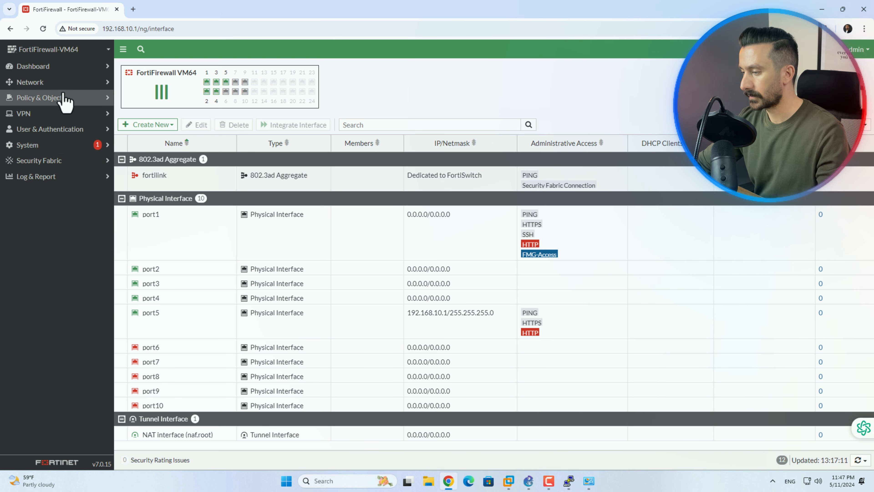
click(83, 100)
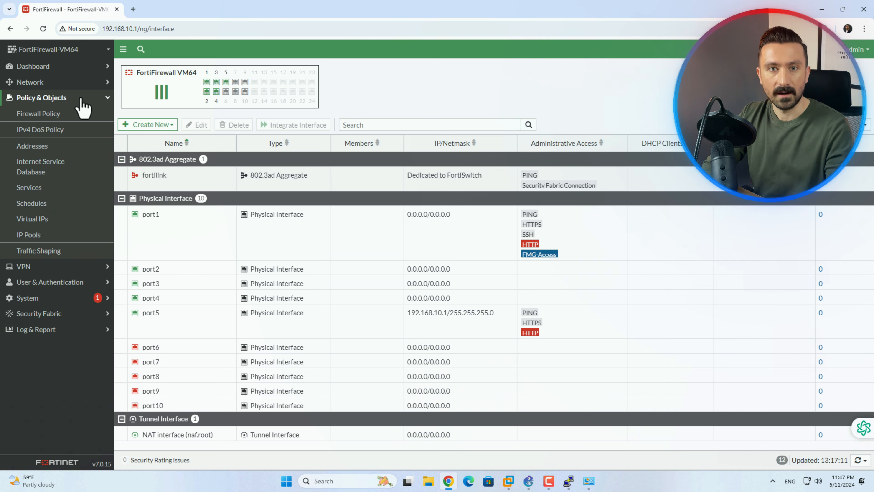
click(81, 100)
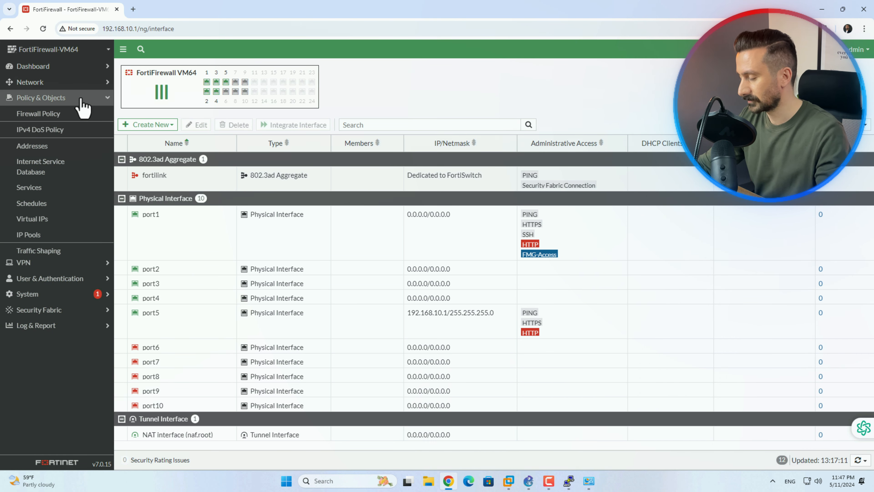
click(78, 114)
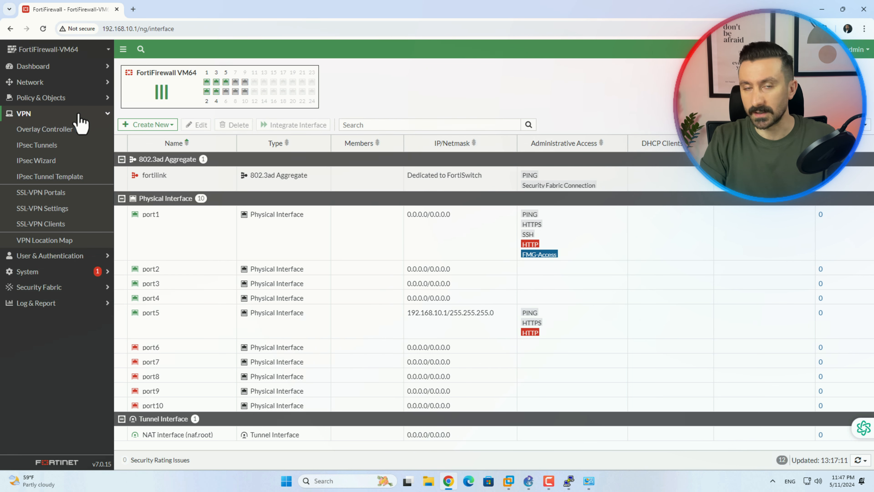
click(78, 115)
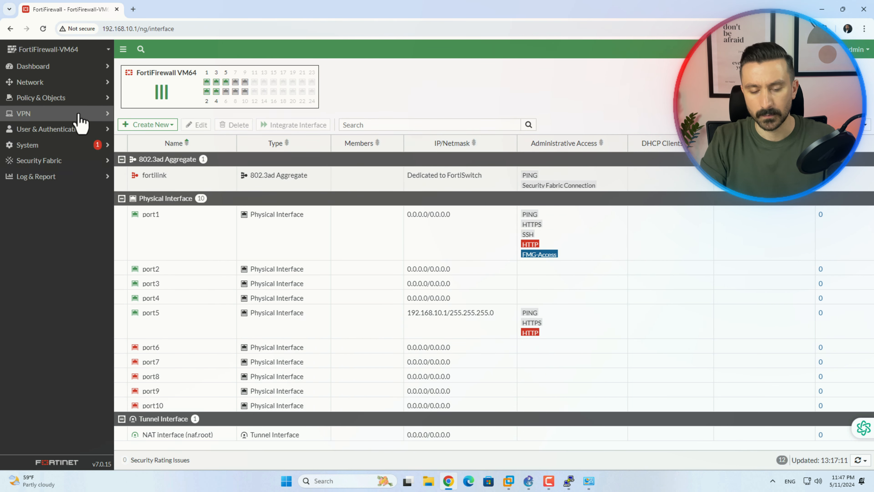
click(78, 130)
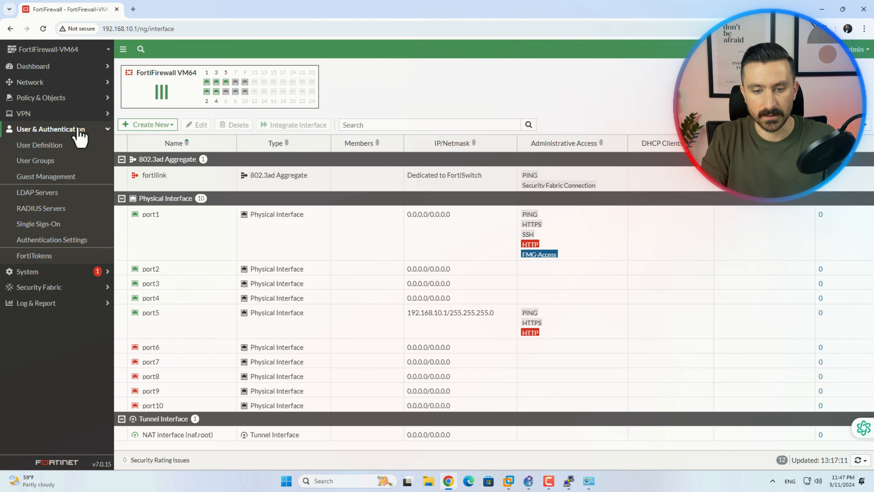
Expand and collapse the System, Security Fabric and Log & Report sections, then return to GNS3
click(80, 131)
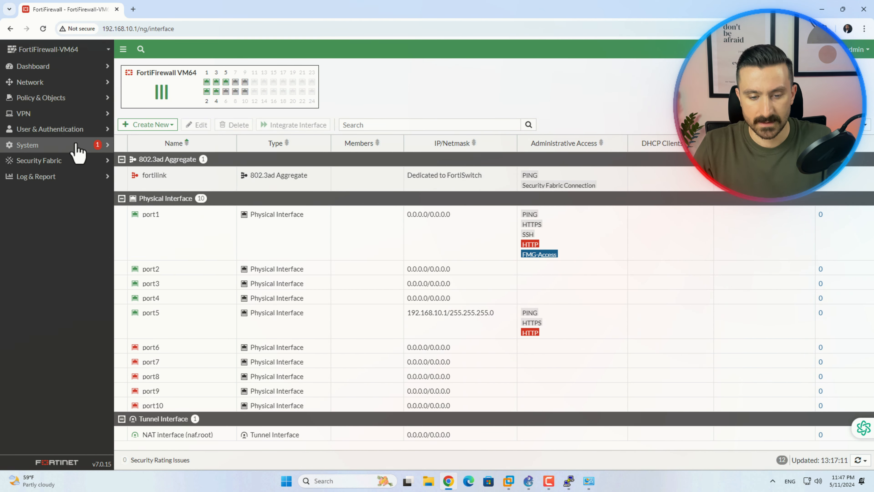
click(77, 146)
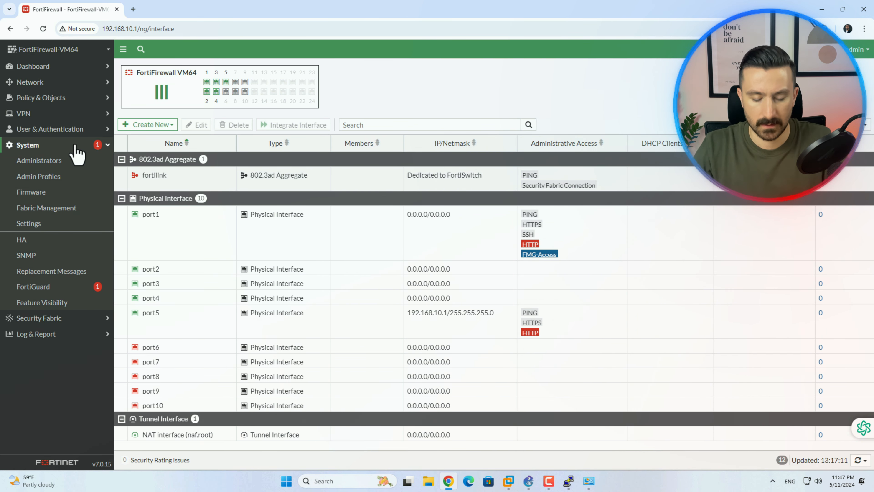
click(76, 146)
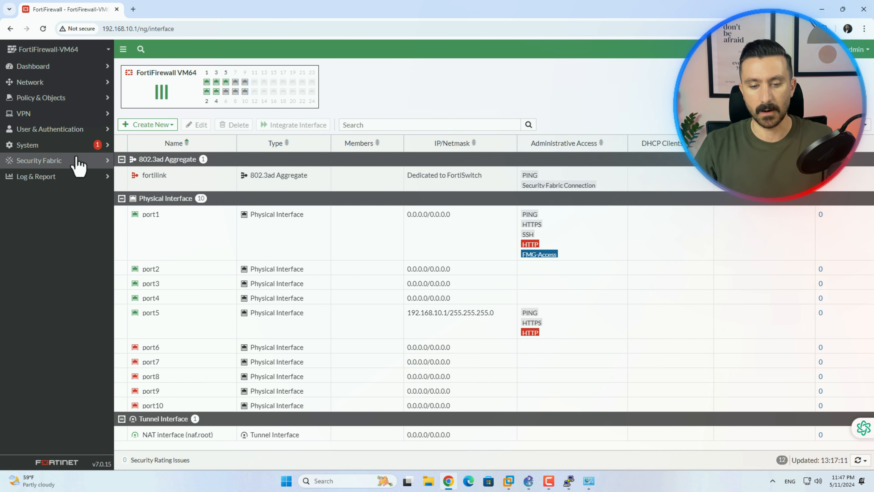
click(77, 158)
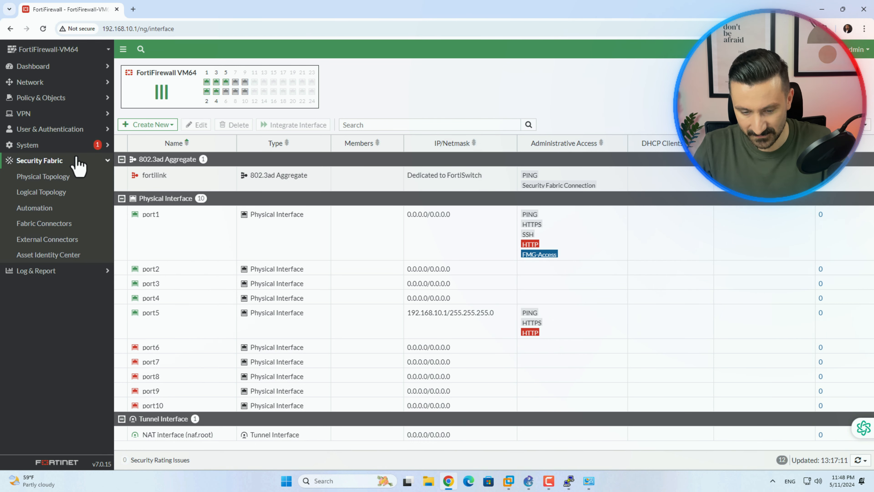
click(77, 159)
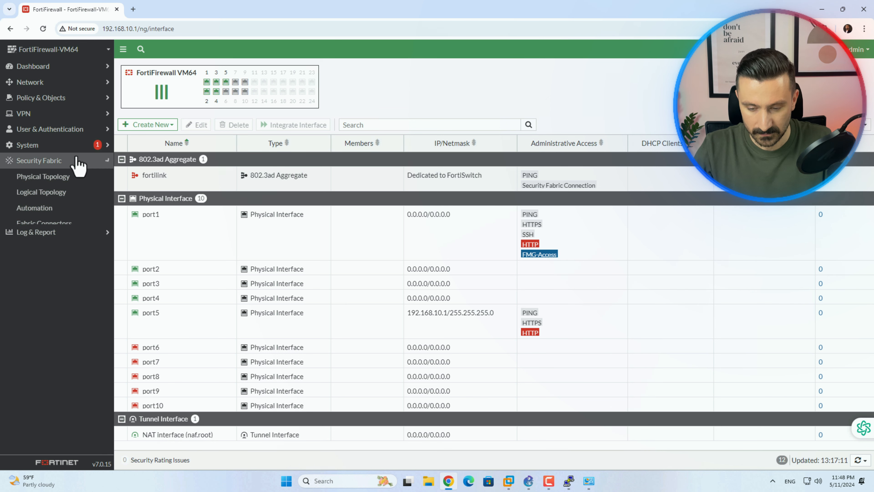
click(77, 177)
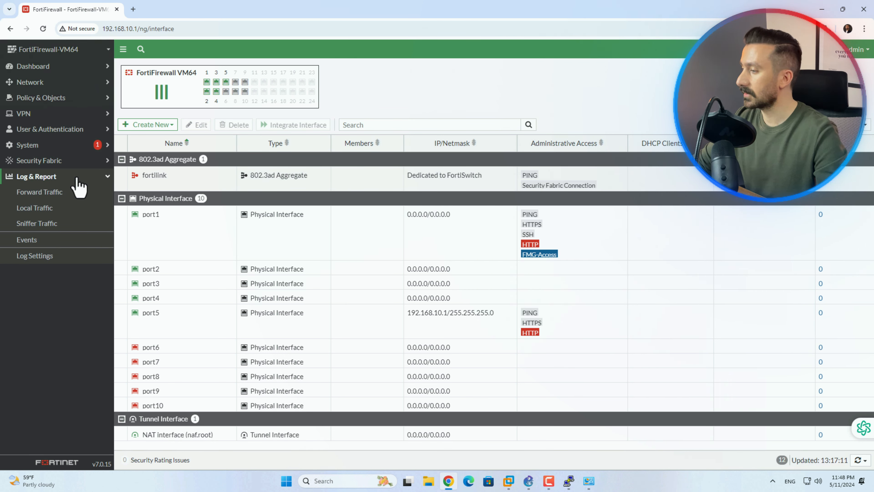
click(76, 177)
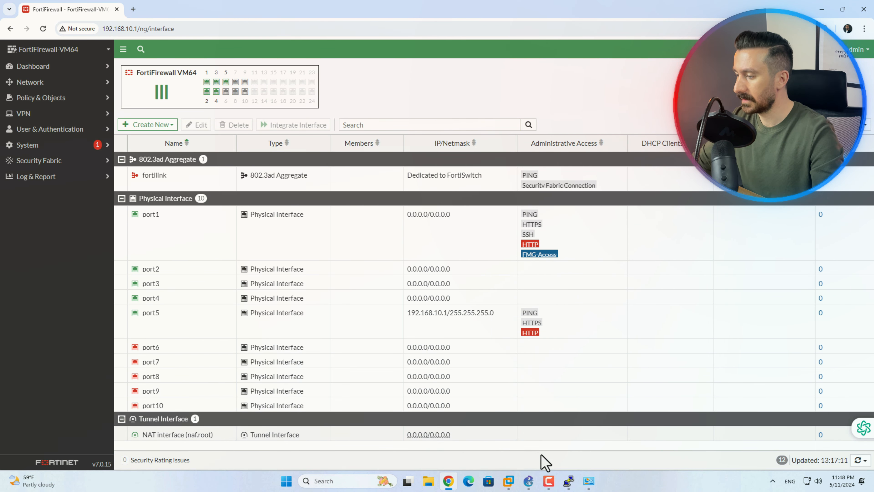
click(525, 480)
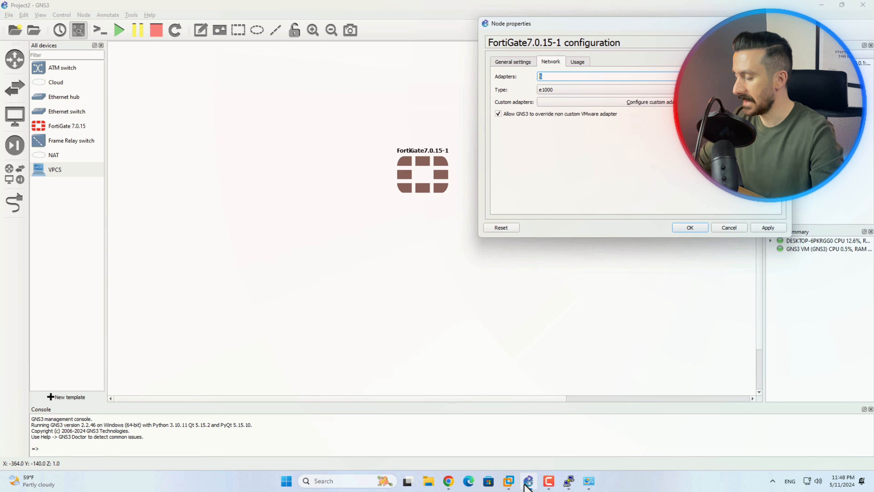
Place three VPCS hosts, PC1–PC3, on the canvas, each on the GNS3 VM server
click(731, 227)
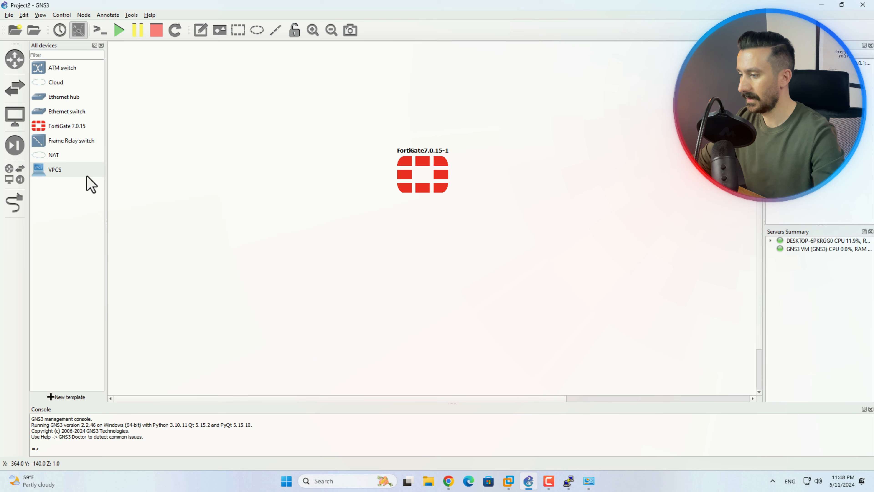
drag(42, 171, 510, 333)
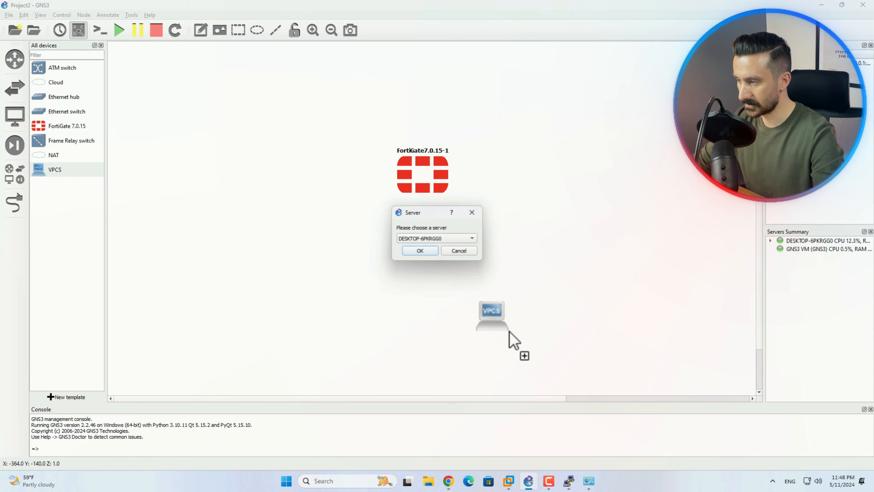
click(461, 240)
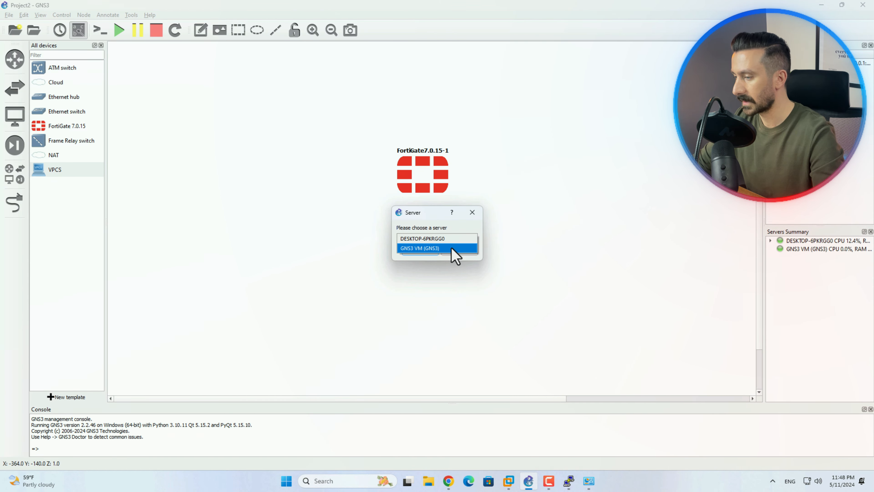
click(451, 248)
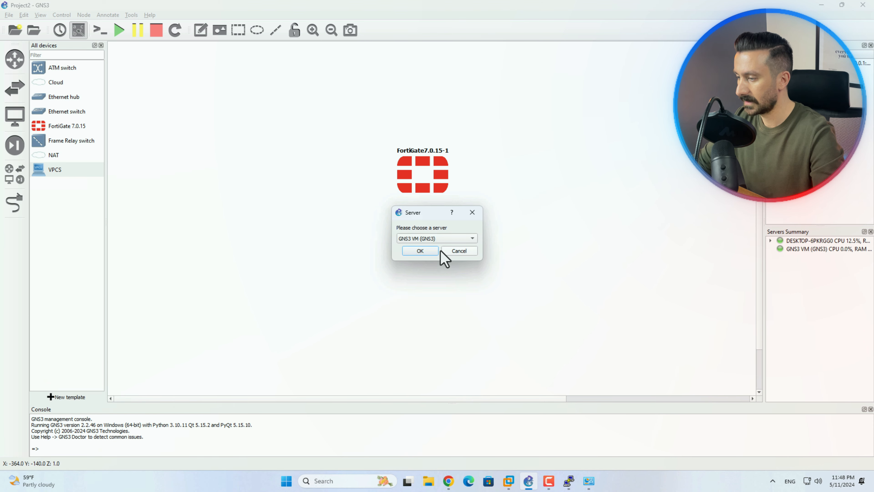
click(428, 252)
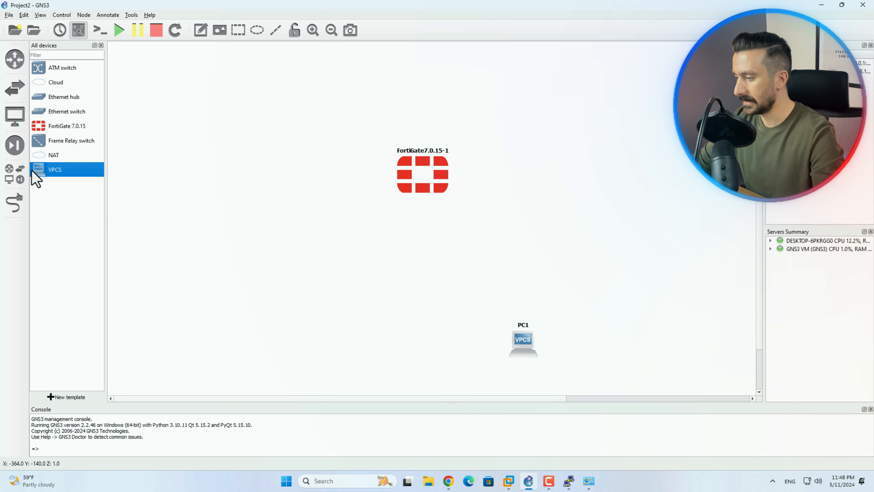
drag(34, 174, 377, 351)
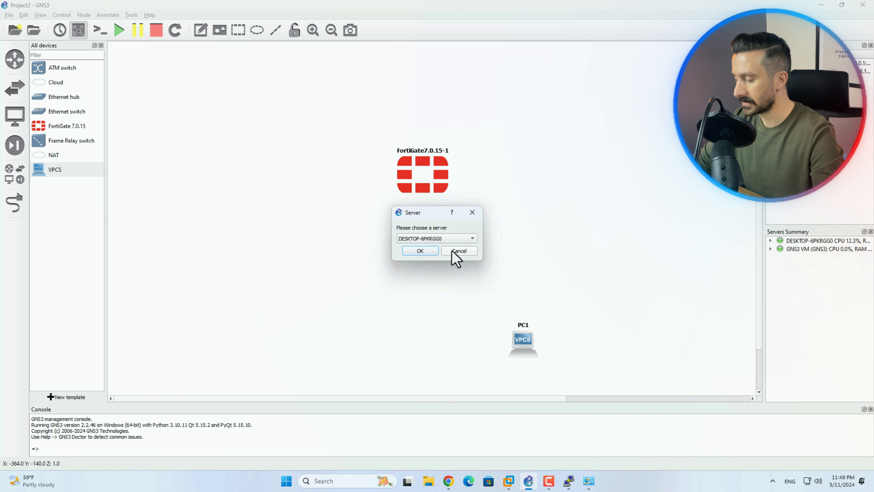
click(459, 241)
click(454, 248)
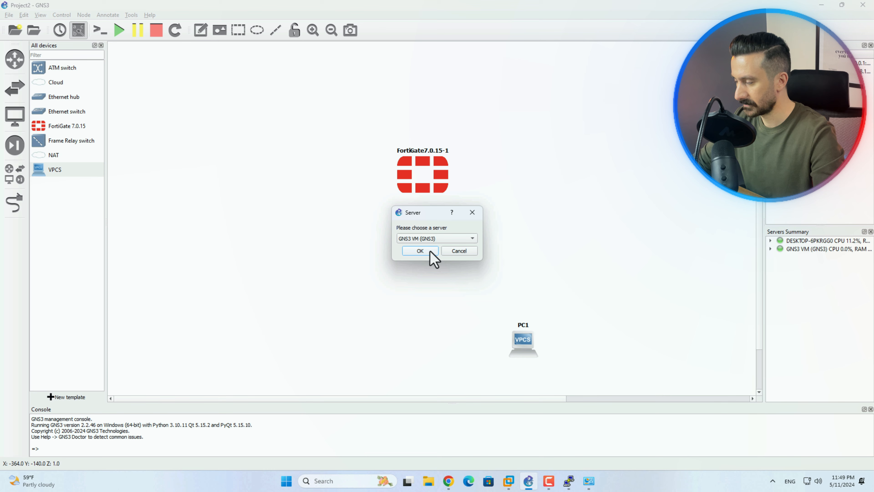
click(431, 253)
drag(45, 170, 229, 175)
click(459, 241)
click(453, 247)
click(430, 254)
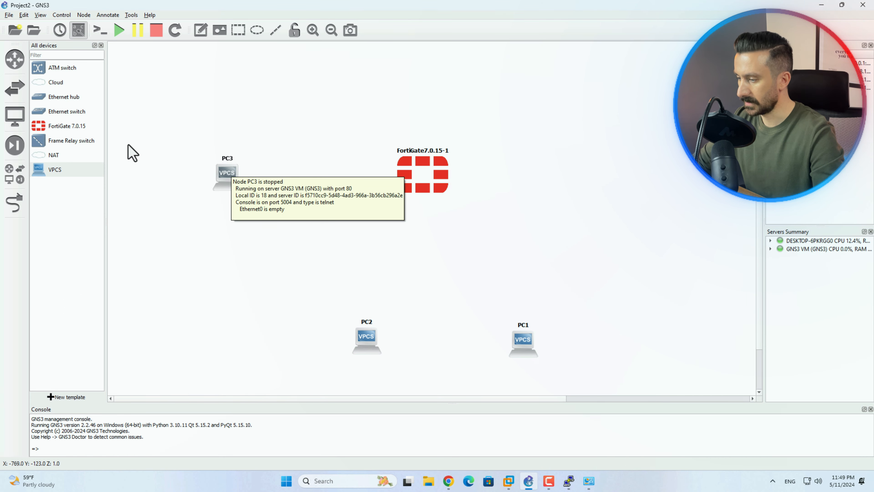
Add Ethernet switch Switch1 to the canvas on the GNS3 VM server
click(59, 113)
drag(59, 115, 443, 275)
click(445, 238)
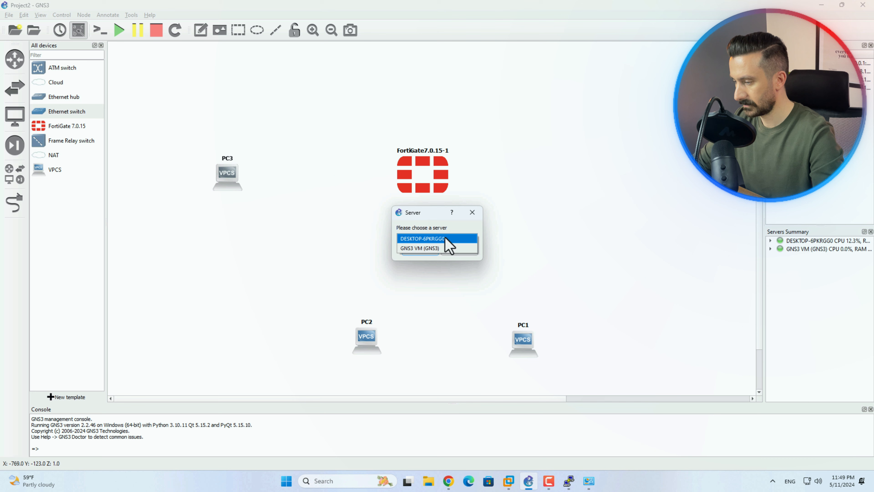
click(424, 249)
click(427, 251)
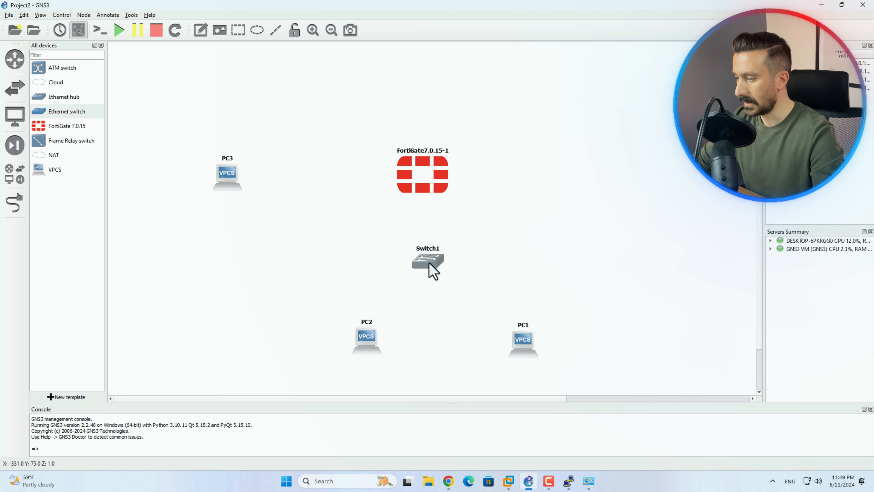
Cable FortiGate Port2 to Switch1 Ethernet0
click(14, 203)
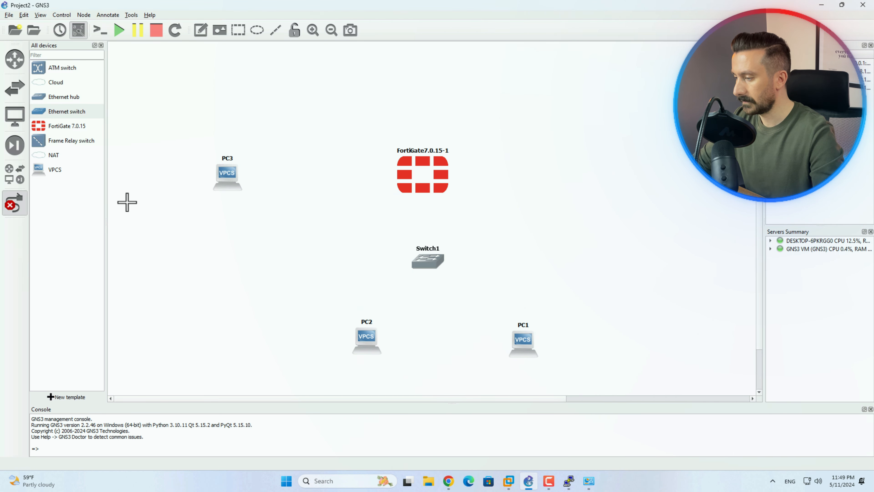
click(423, 175)
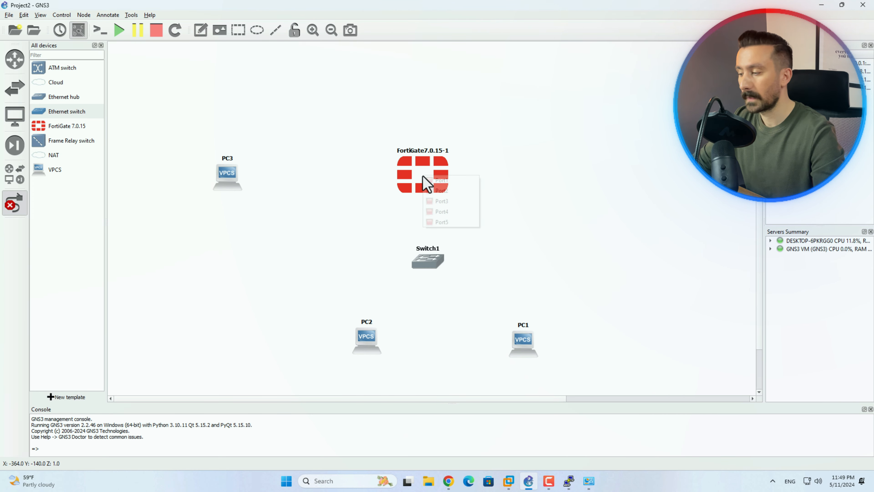
click(437, 191)
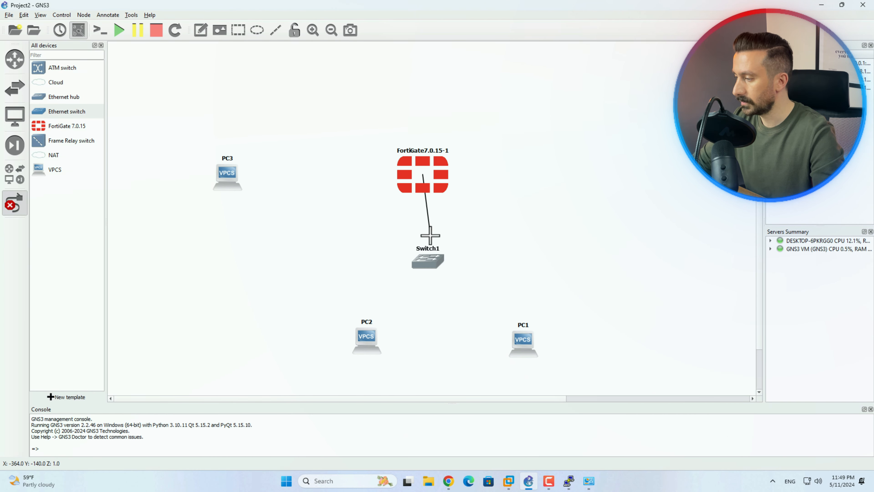
click(426, 260)
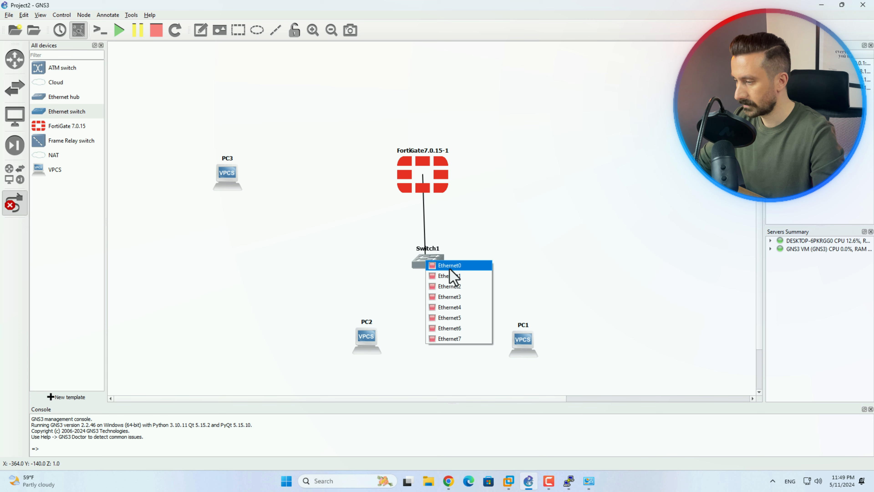
click(458, 267)
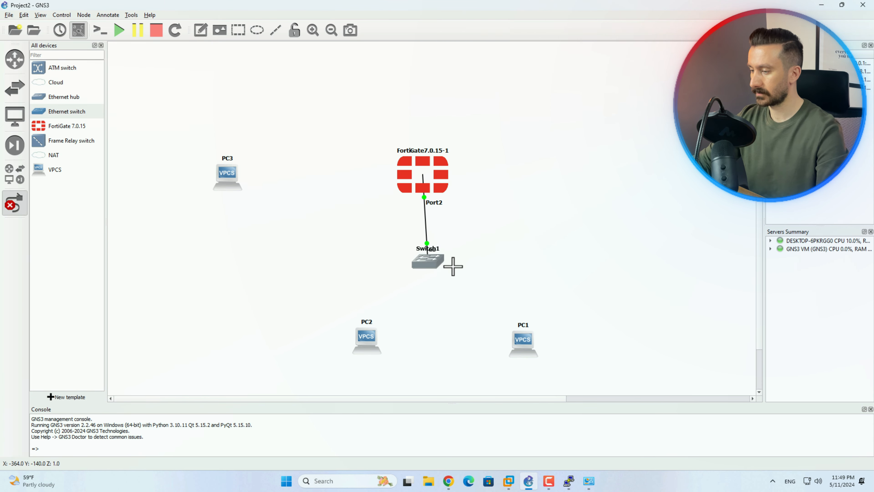
Cable Switch1 Ethernet1 to PC1 Ethernet0 and Switch1 Ethernet2 to PC2 Ethernet0
click(428, 258)
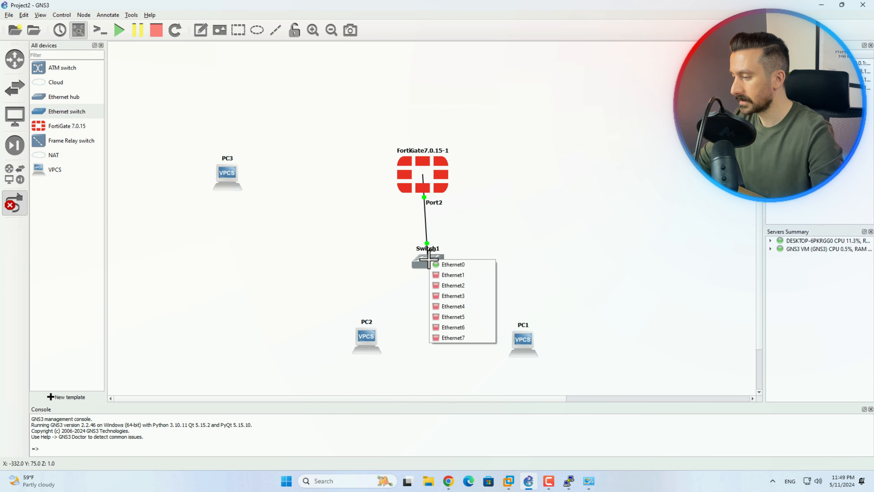
click(453, 278)
click(529, 329)
click(527, 333)
click(532, 349)
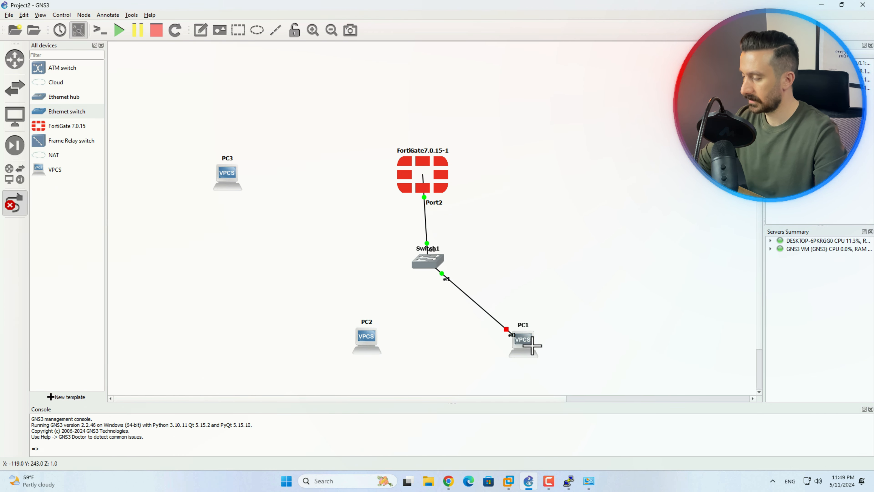
click(429, 260)
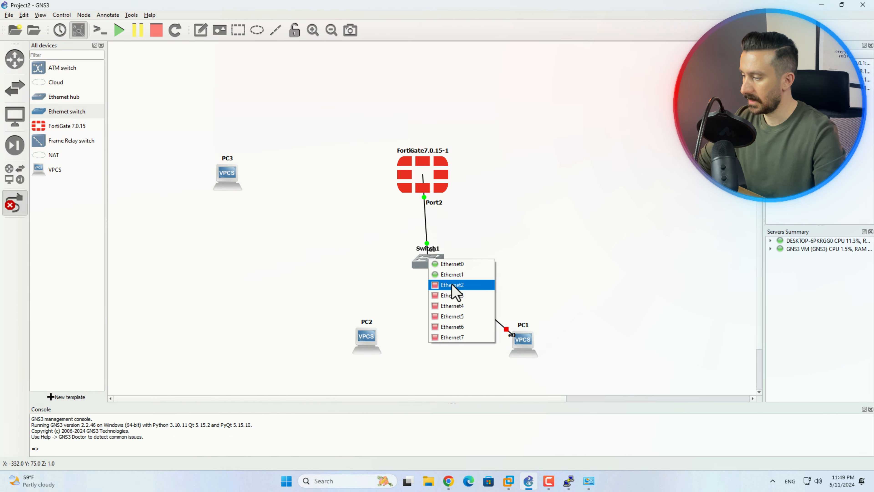
click(451, 291)
click(366, 340)
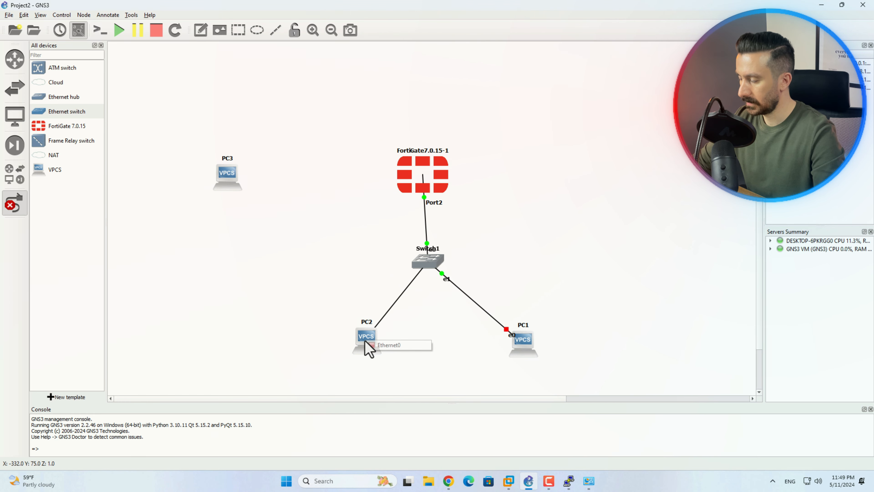
click(372, 345)
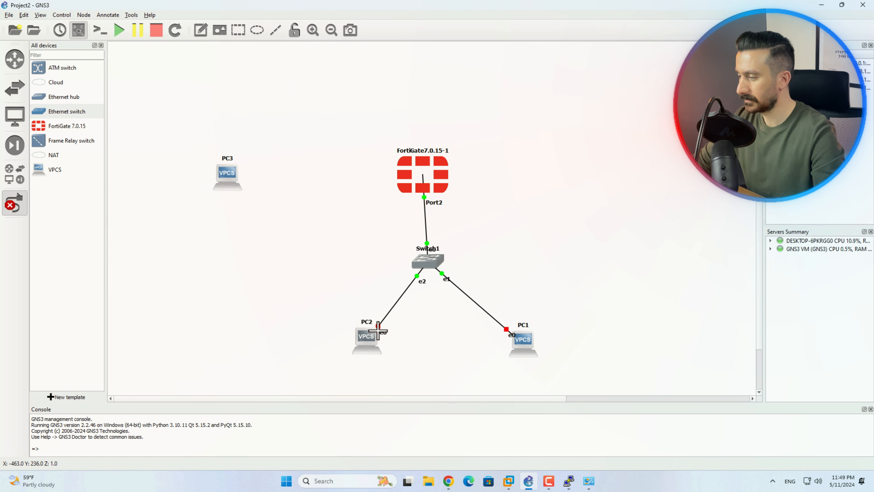
Stop linking and reposition Switch1 beneath the FortiGate and PC1 slightly left
key(Escape)
drag(432, 264, 425, 264)
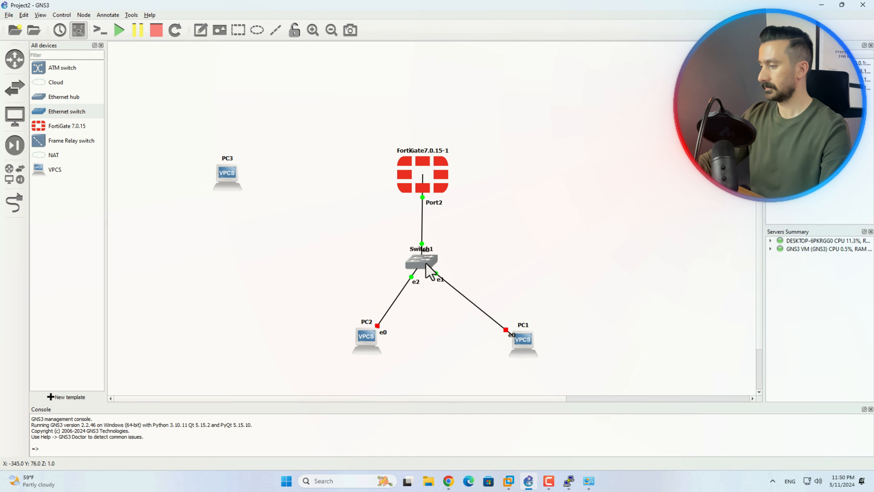
drag(527, 343, 492, 336)
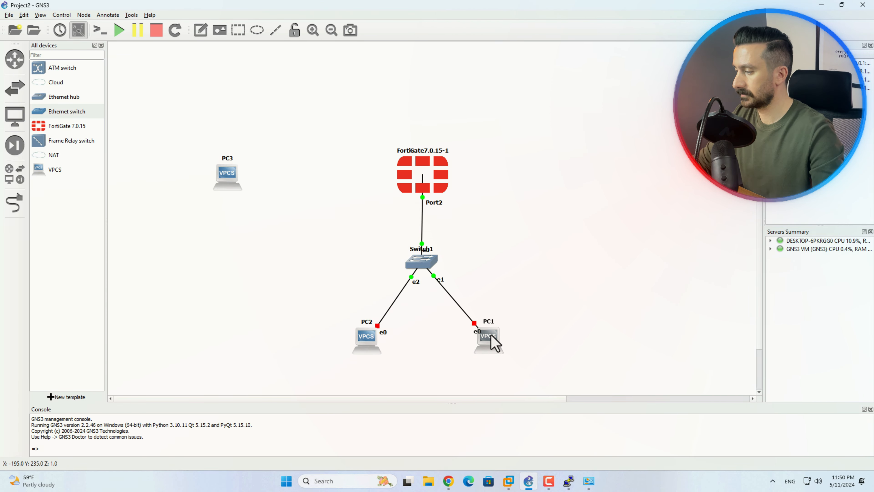
Rename the PC3 host to 'Server'
double_click(227, 159)
click(422, 239)
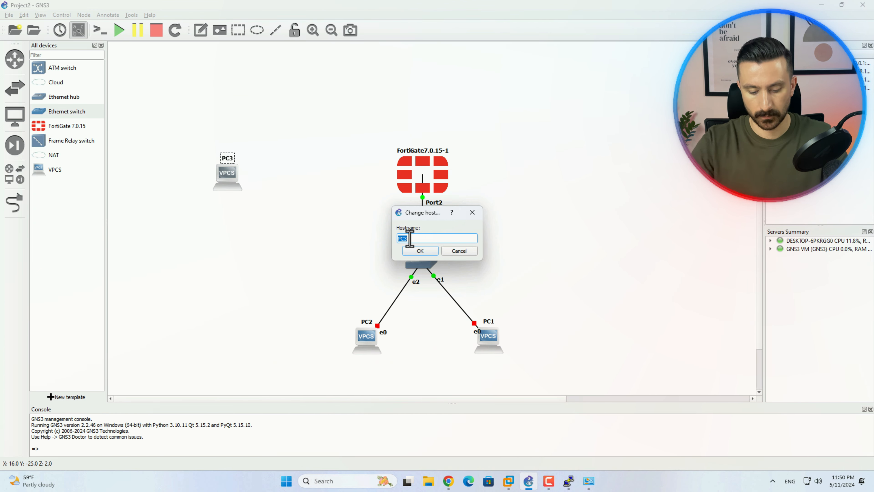
text(Server)
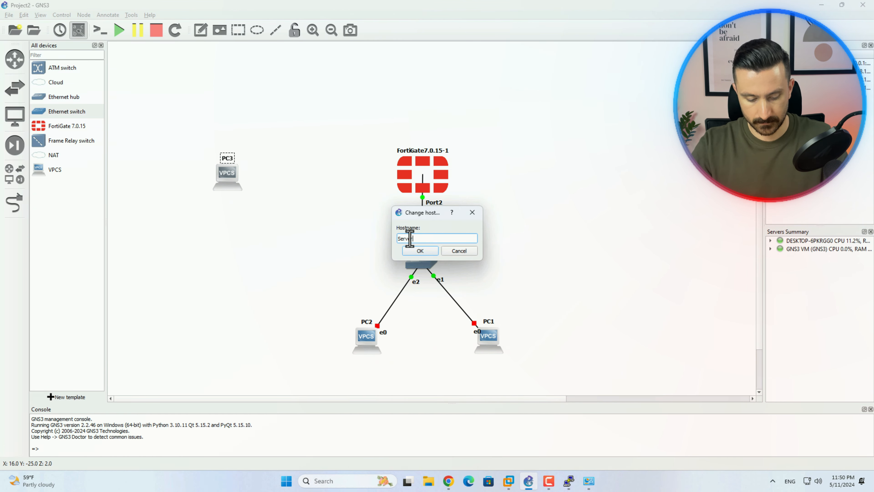
click(426, 252)
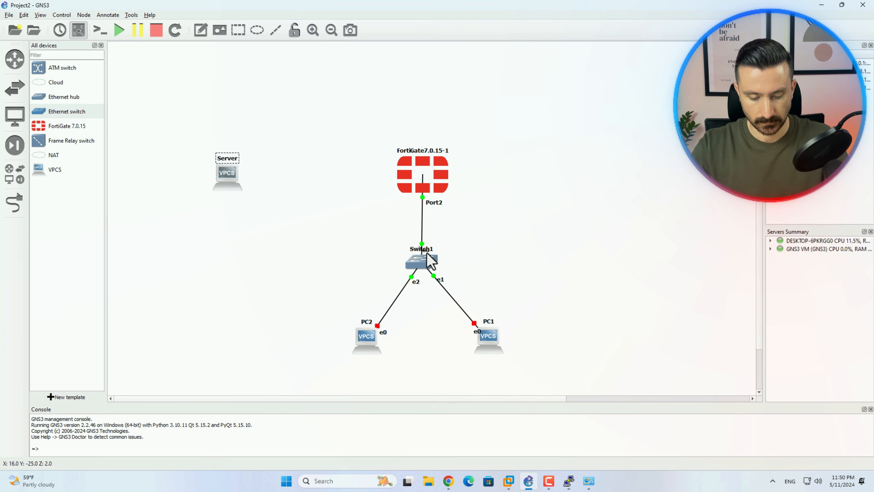
Cable Server Ethernet0 to FortiGate Port3 and nudge the Server node upward
click(16, 206)
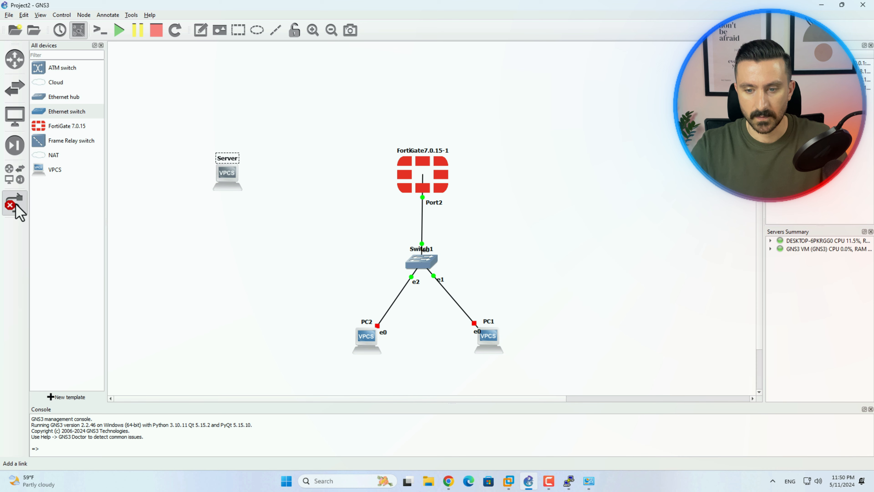
click(227, 175)
click(238, 185)
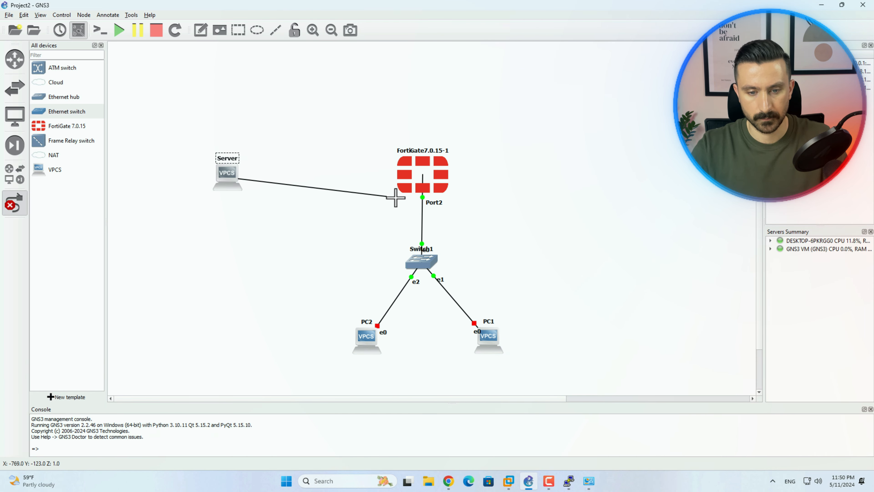
click(420, 177)
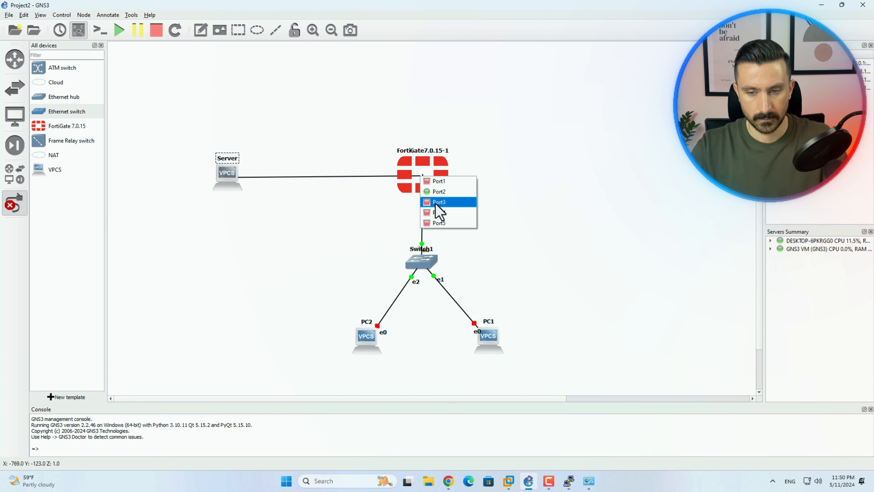
click(436, 202)
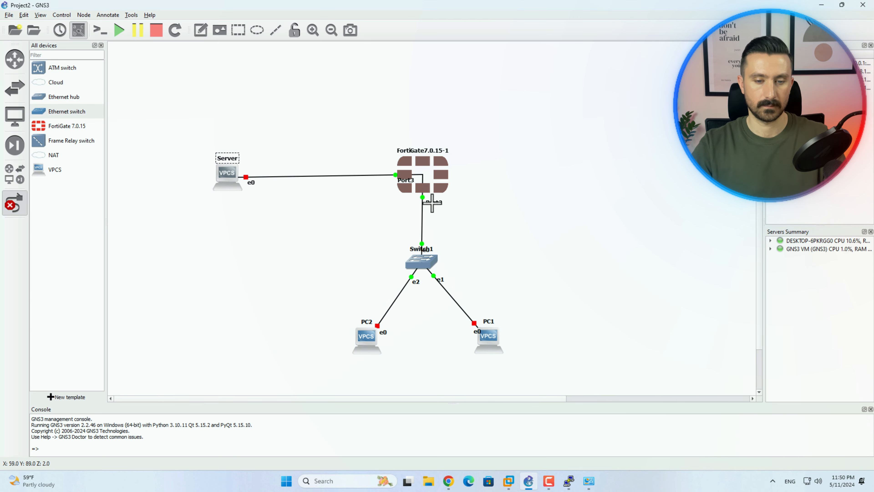
drag(230, 180, 230, 174)
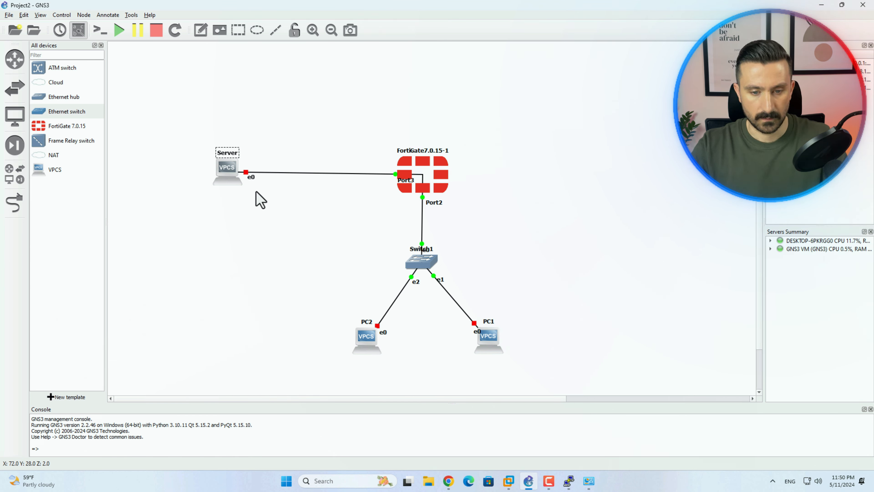
Label Server's e0 link with 172.18.1.10/24 and place it beneath the Server
right_click(251, 177)
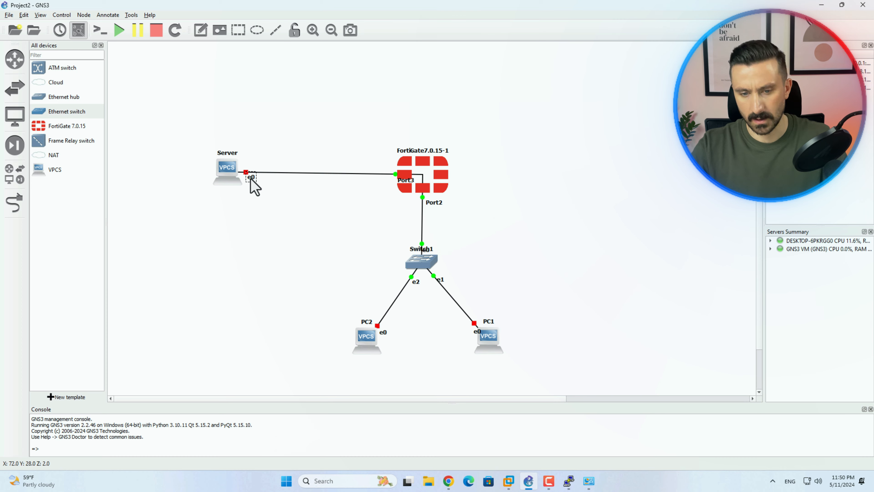
click(258, 183)
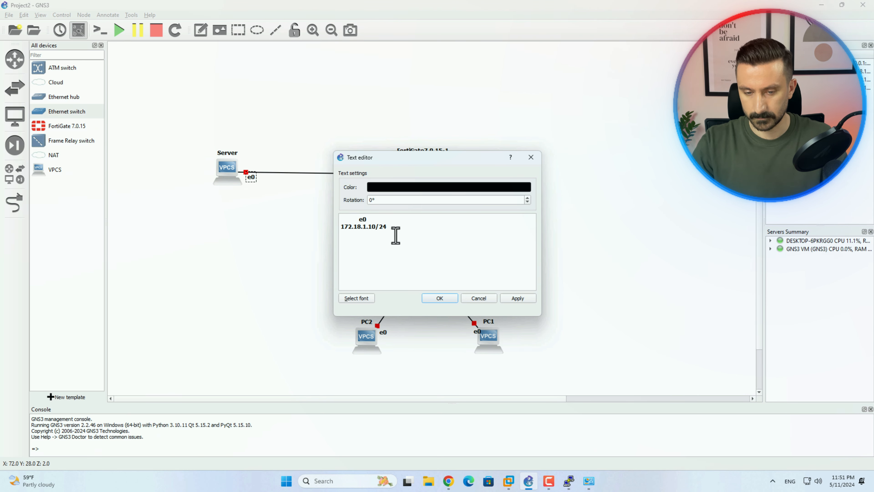
click(452, 299)
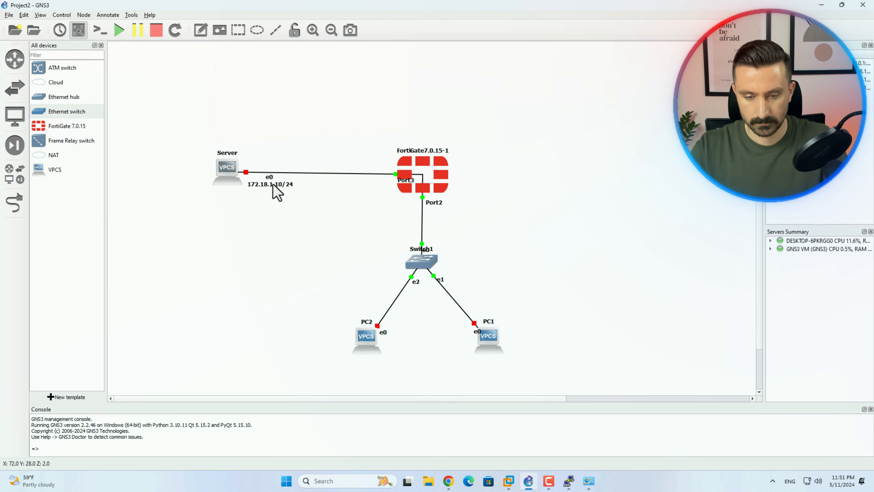
drag(273, 184, 254, 178)
Relabel FortiGate Port3 with 172.18.1.1/24 and move the label off the firewall icon
click(415, 181)
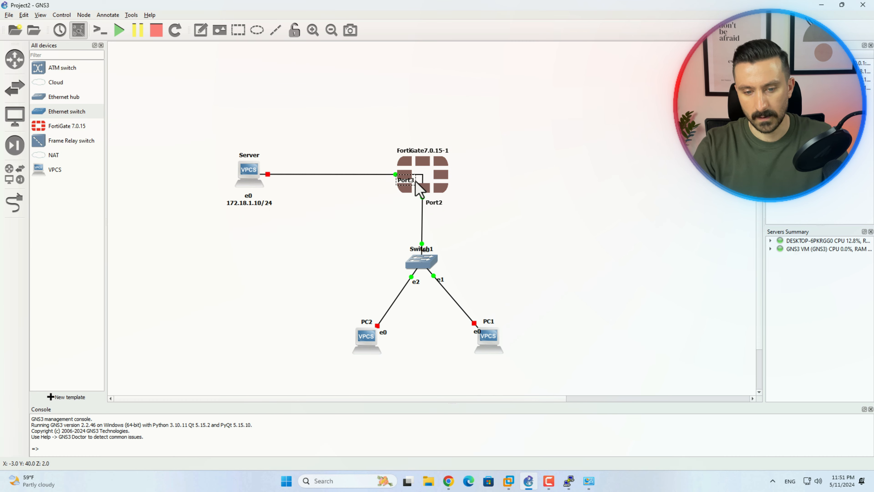
drag(407, 181, 386, 183)
right_click(385, 183)
click(394, 189)
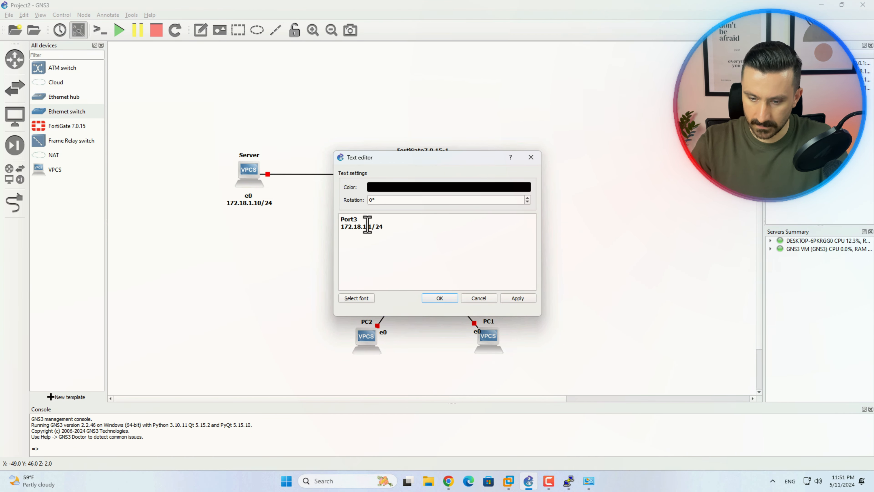
click(341, 219)
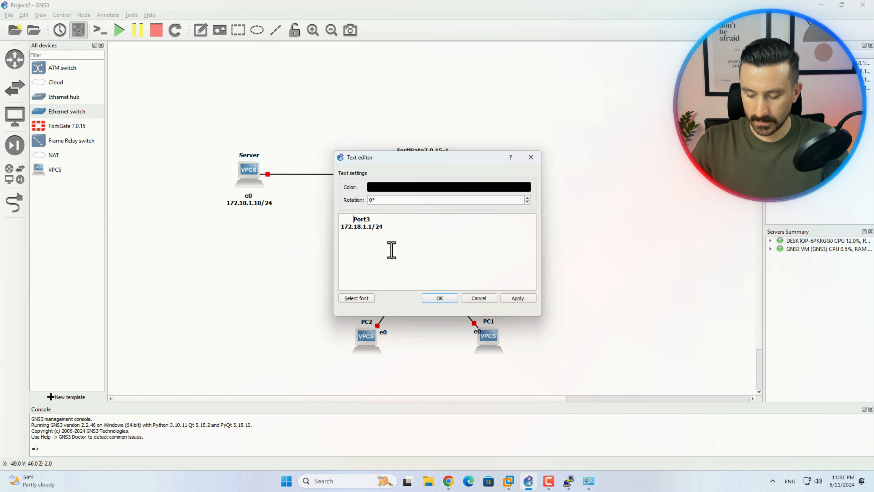
click(436, 298)
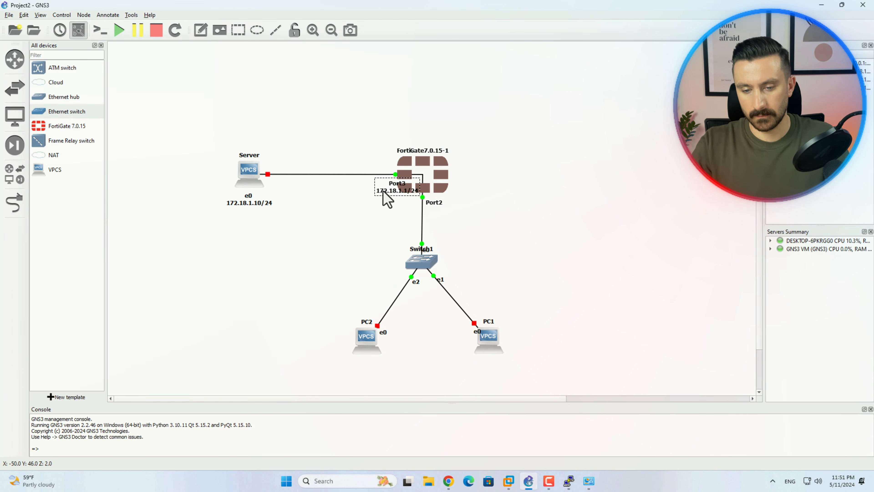
drag(383, 191, 361, 194)
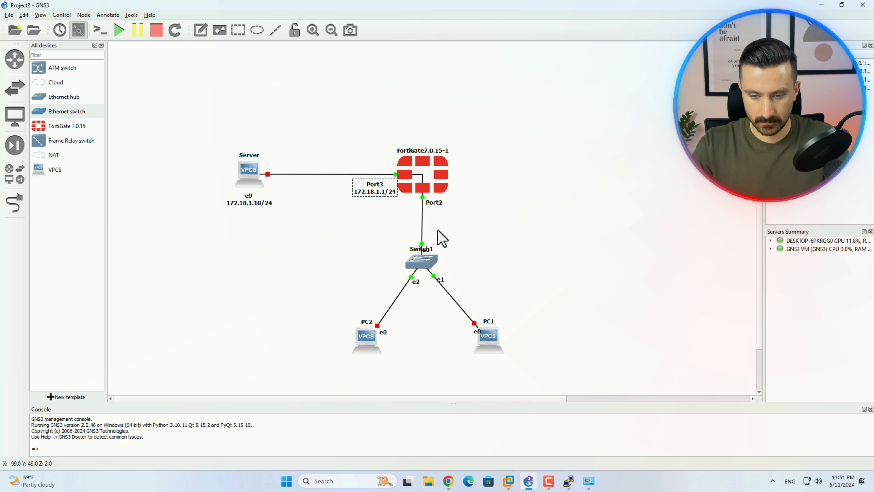
click(518, 241)
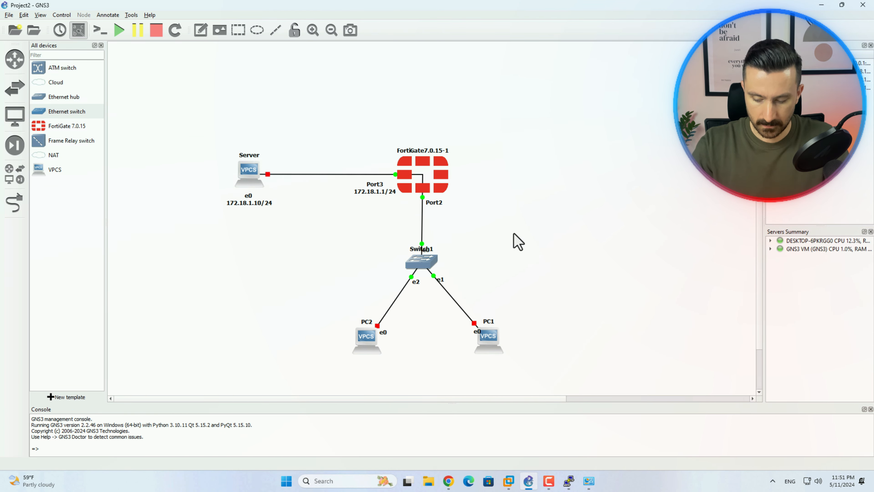
Edit the FortiGate Port2 label to show 192.168.2.1/24 under Port2
click(438, 205)
right_click(438, 205)
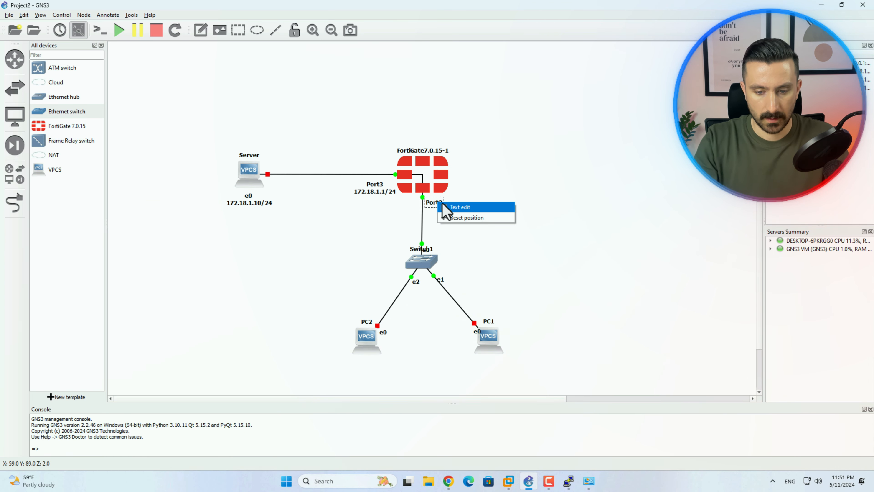
click(449, 206)
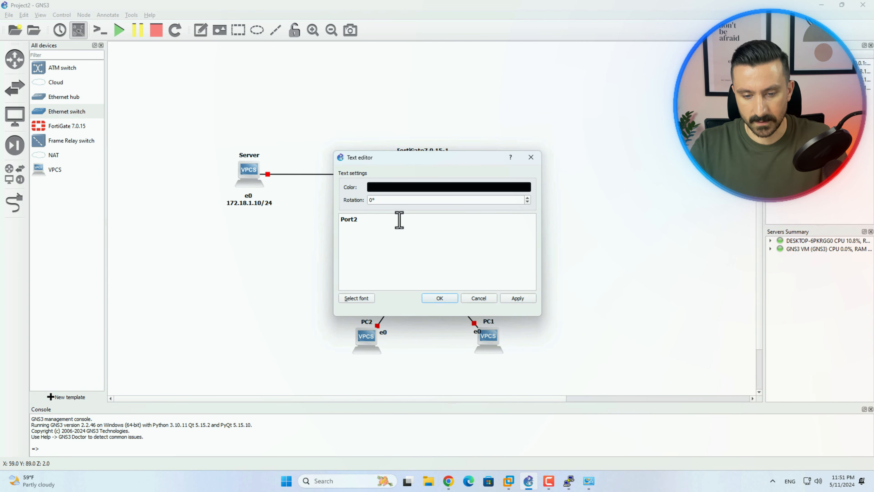
text(192.168.2.)
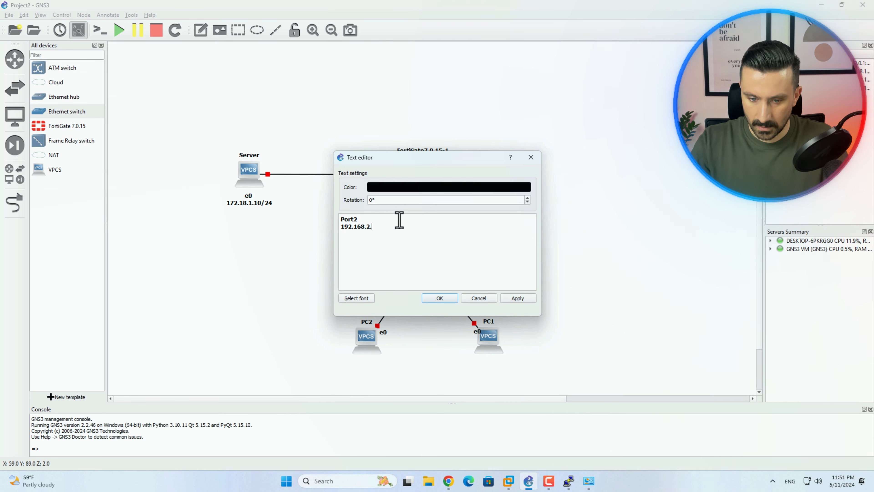
text(1/24)
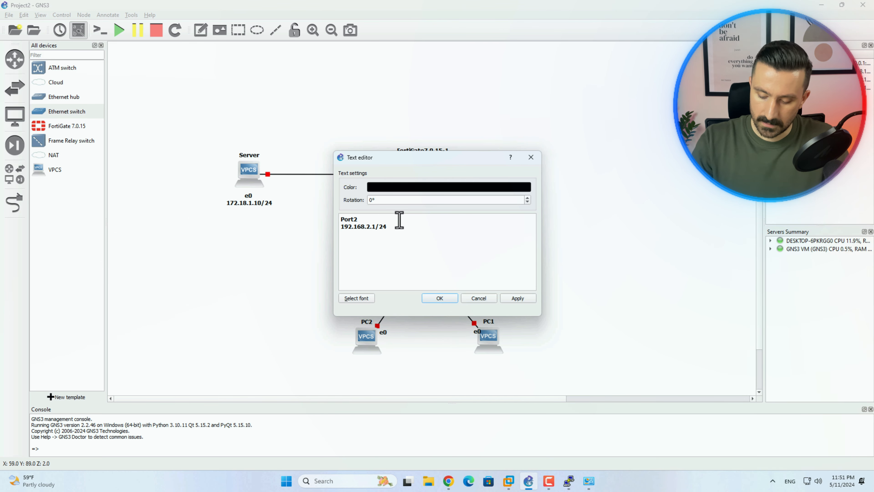
key(ctrl+Home)
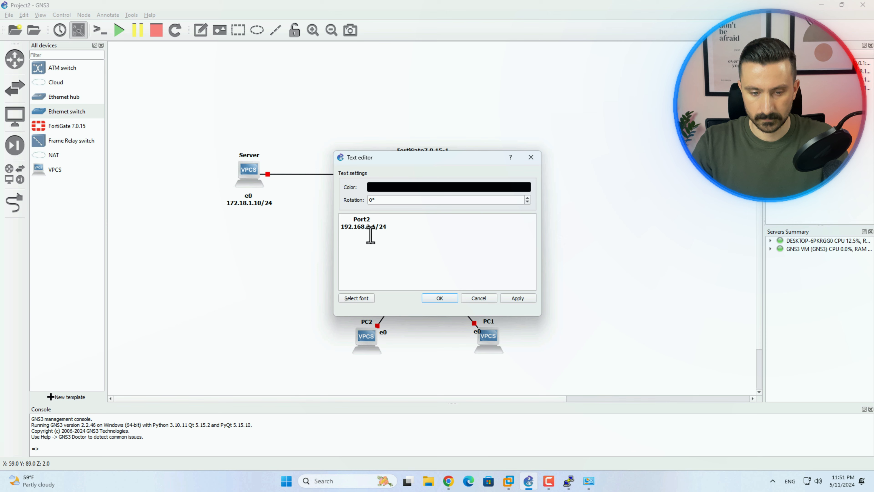
click(448, 300)
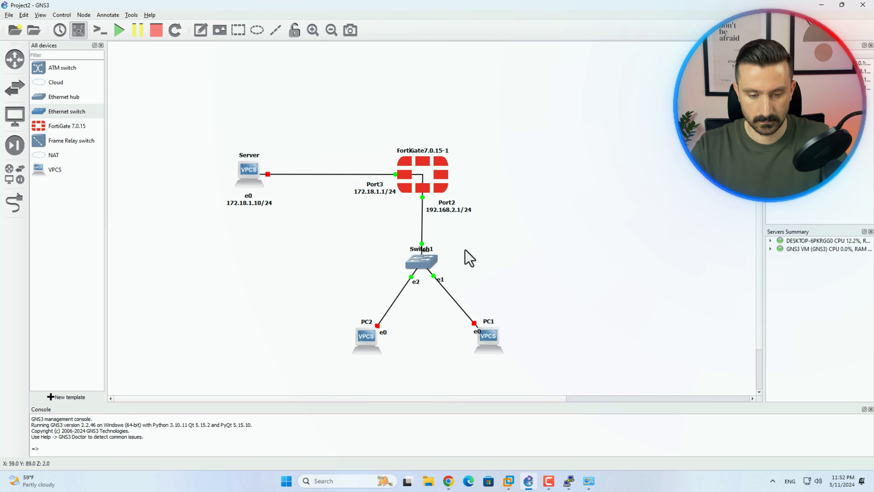
Move the Switch1 label left, then relabel PC1's e0 as 'Manuall 192.168.2.10/24' beneath PC1
drag(416, 253, 392, 268)
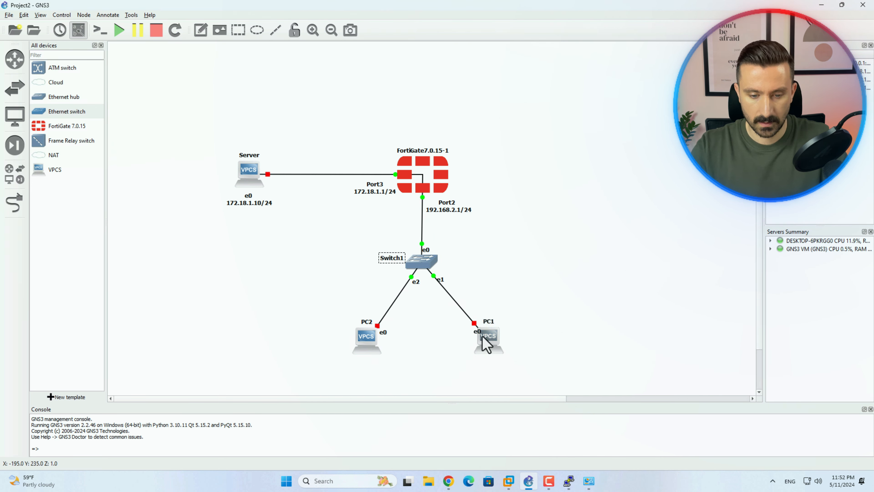
drag(478, 332, 487, 360)
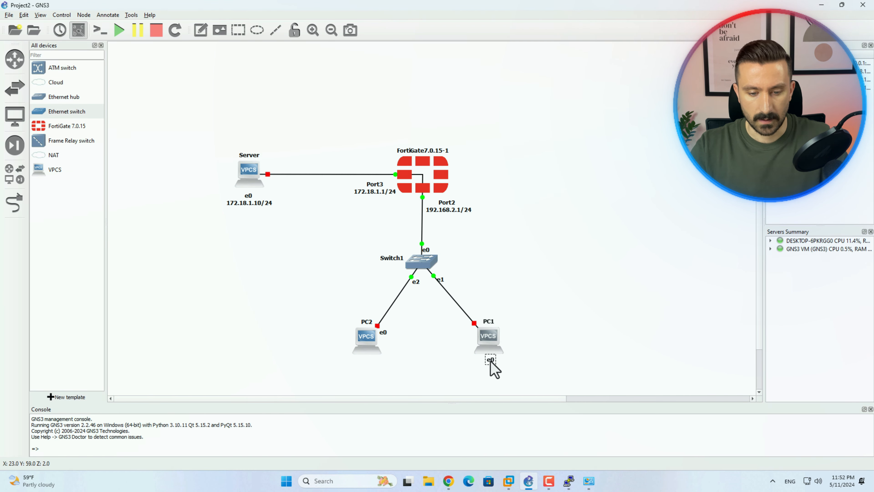
right_click(488, 364)
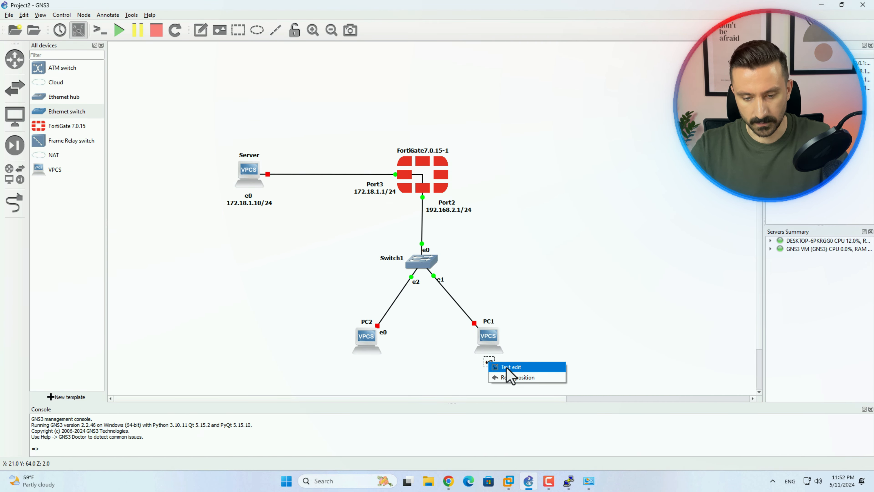
click(507, 369)
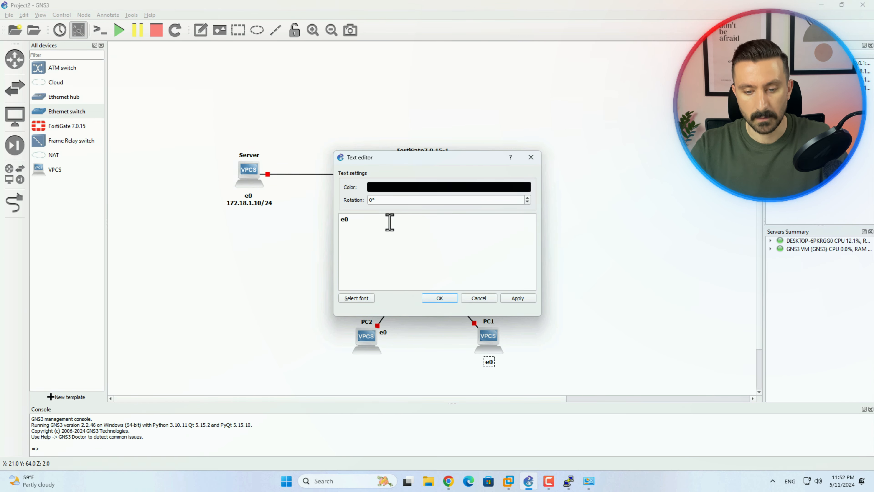
key(Return)
text(M)
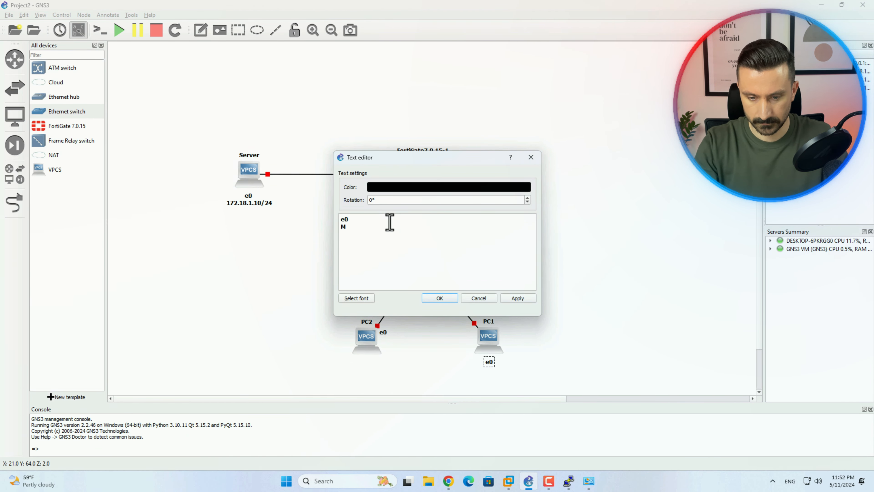
text(anuall )
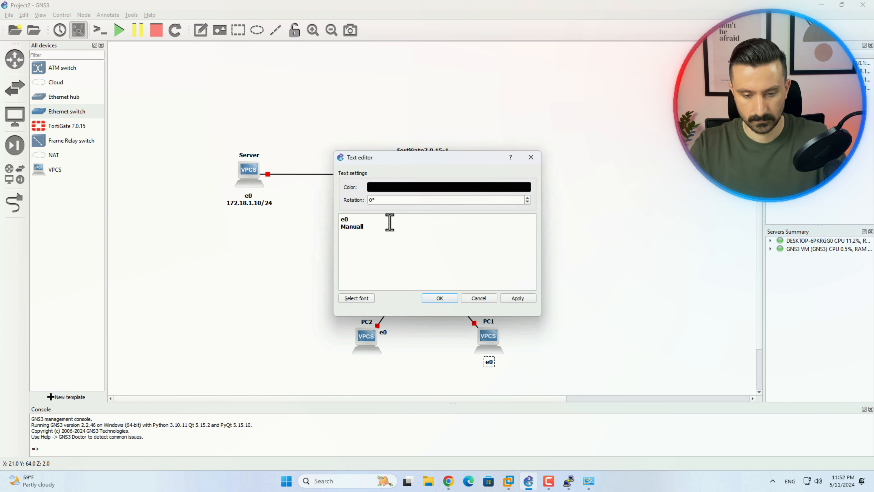
text(192.168.2.)
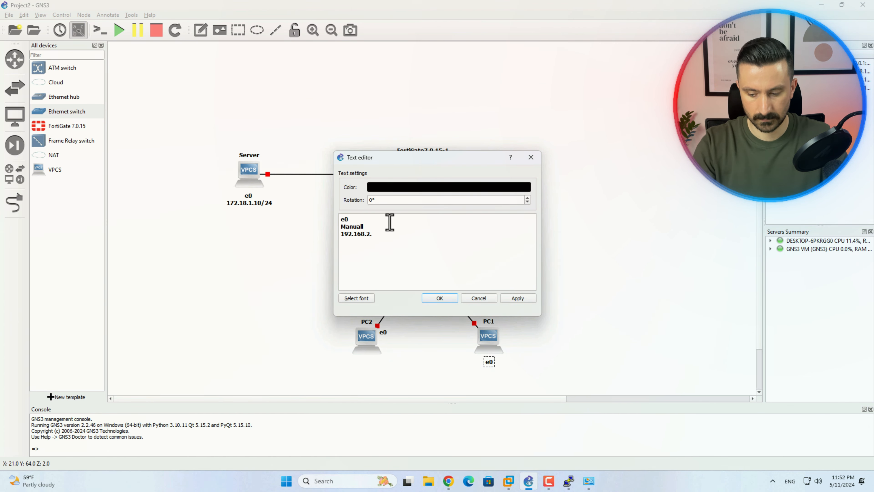
text(10/24)
click(341, 226)
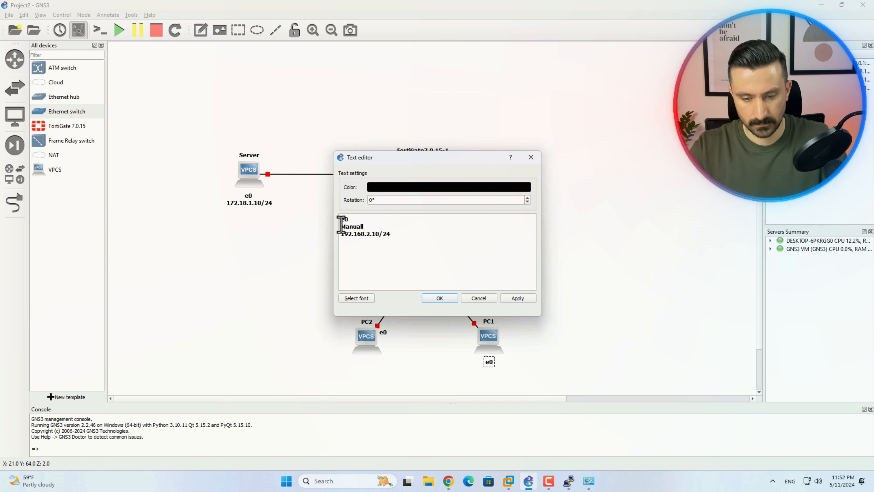
click(341, 219)
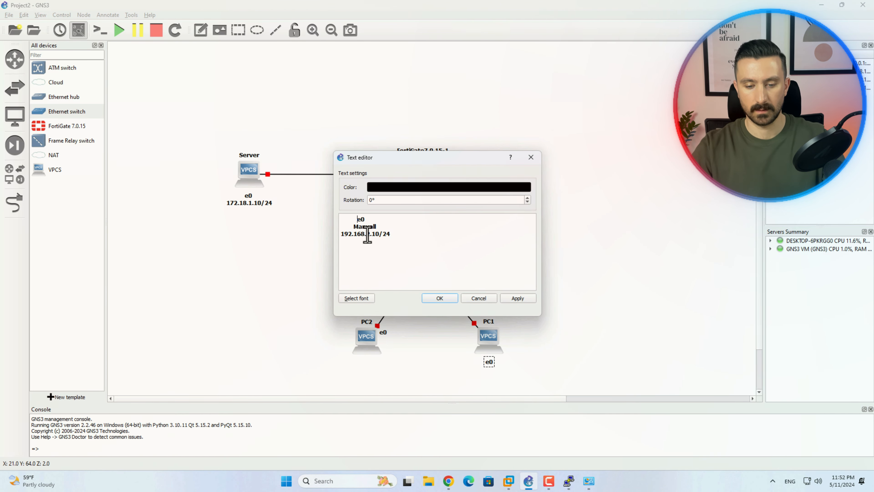
click(443, 299)
drag(521, 380, 498, 376)
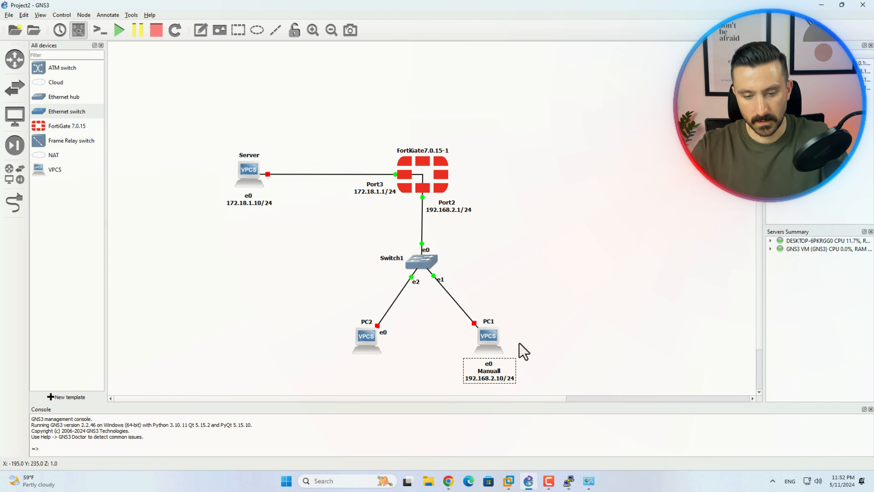
Move PC2's e0 label below PC2 and add 'DHCP Client' to it
drag(378, 332, 367, 360)
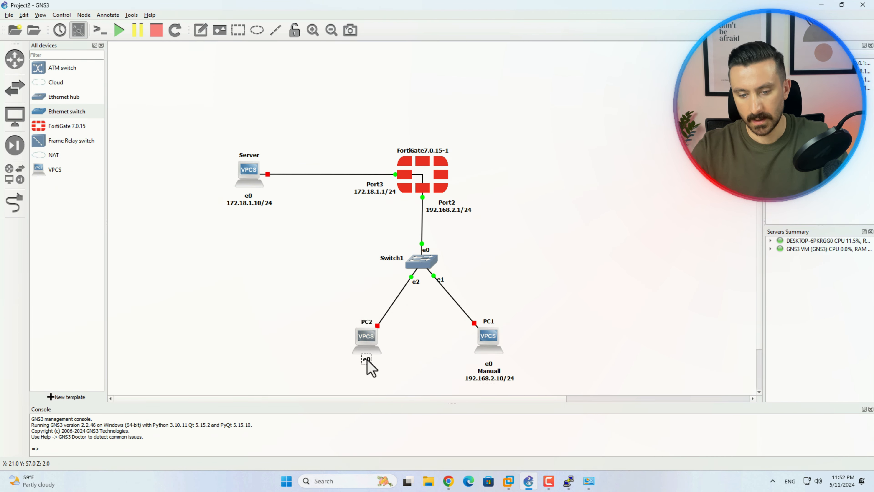
right_click(366, 361)
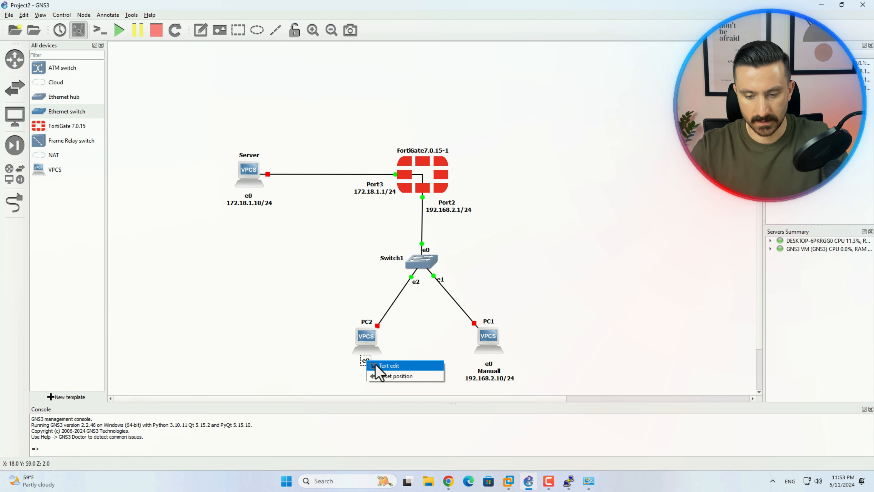
click(409, 364)
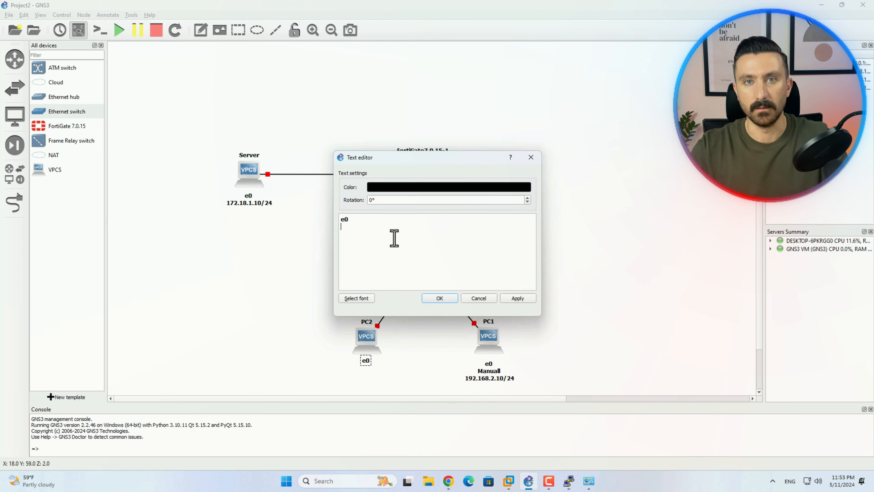
text(DHCP )
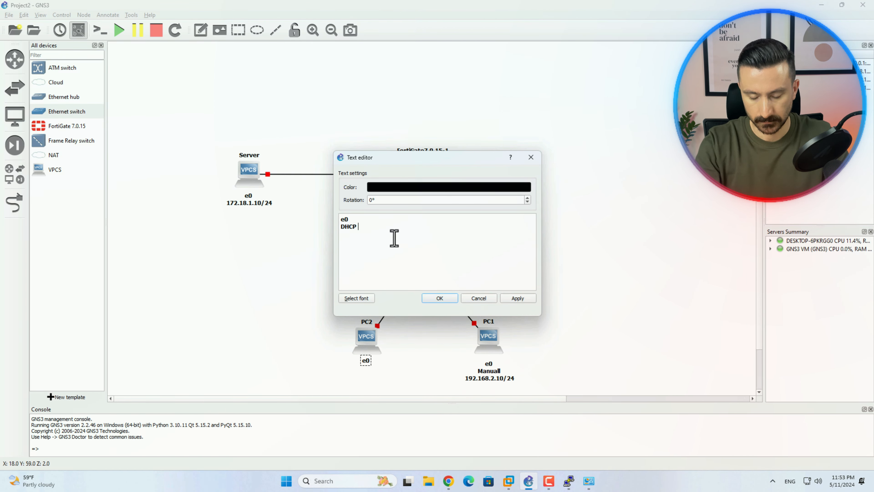
text(Client)
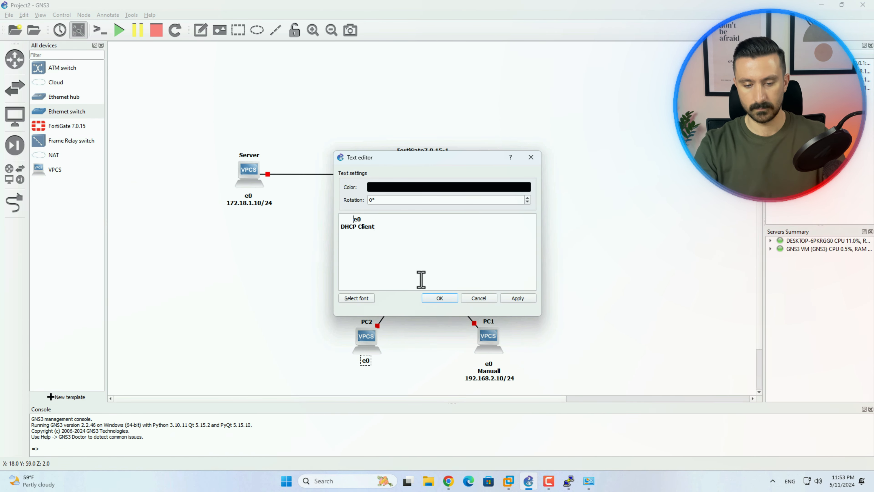
click(443, 300)
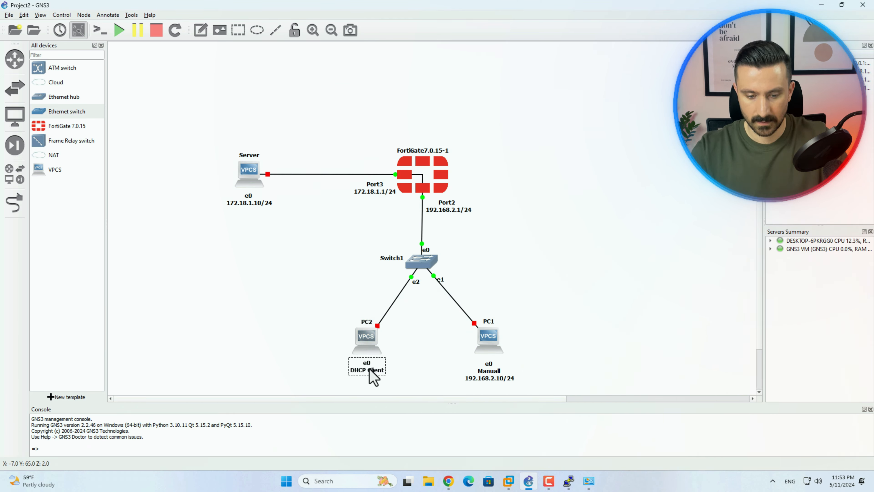
click(495, 379)
Start all topology devices and open PC1's console on the right side
click(574, 346)
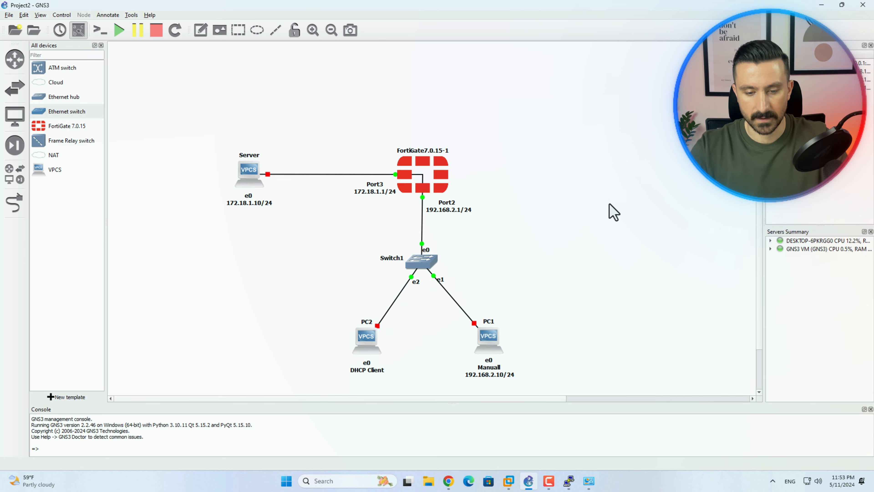
click(121, 30)
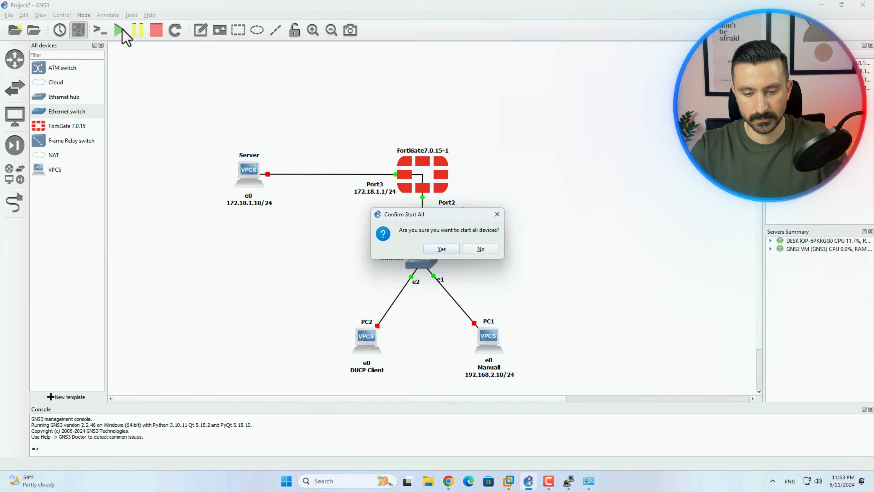
click(447, 251)
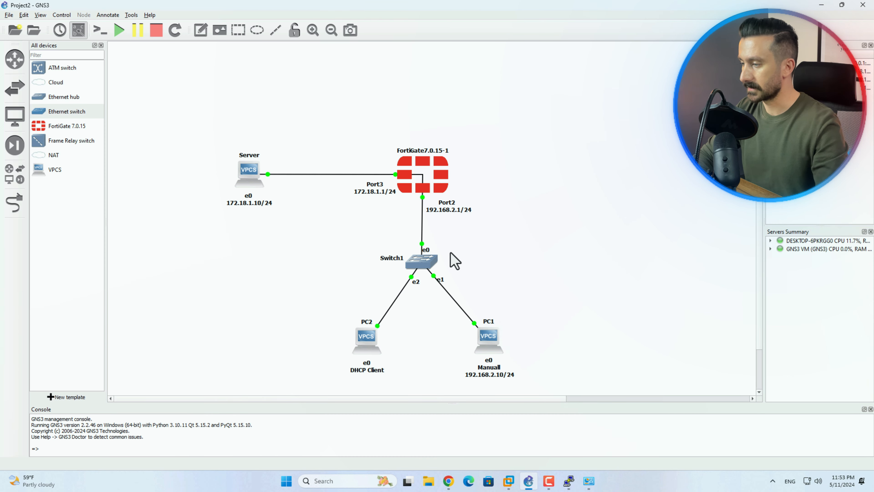
click(493, 342)
double_click(493, 342)
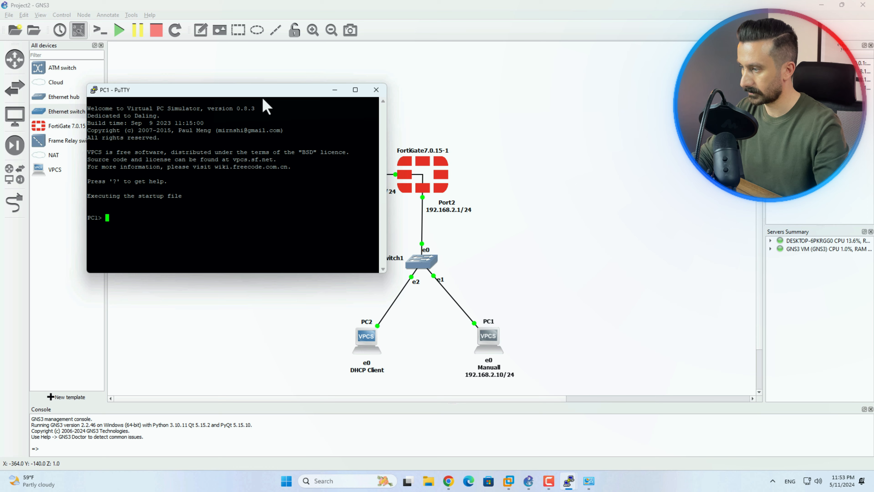
drag(265, 86, 699, 102)
On PC1, run 'ip 192.168.2.10 255.255.255.0 192.168.2.1', save, and verify with show
text(show)
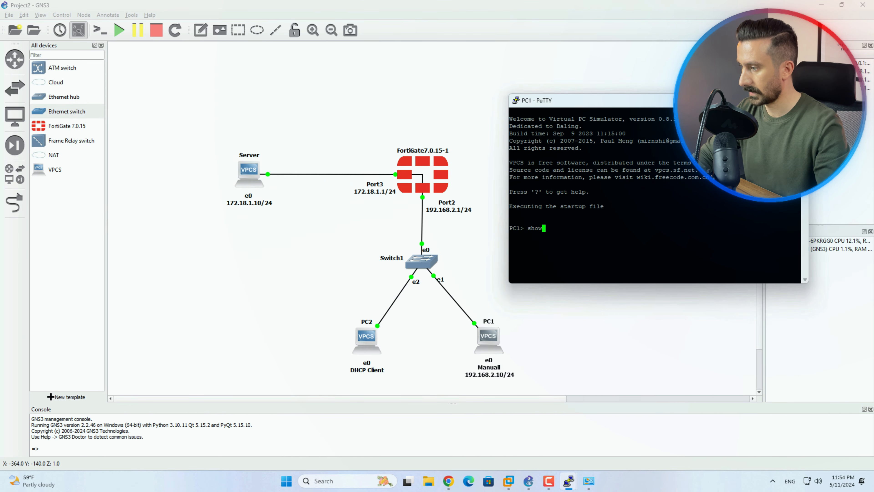
key(Return)
text(ip )
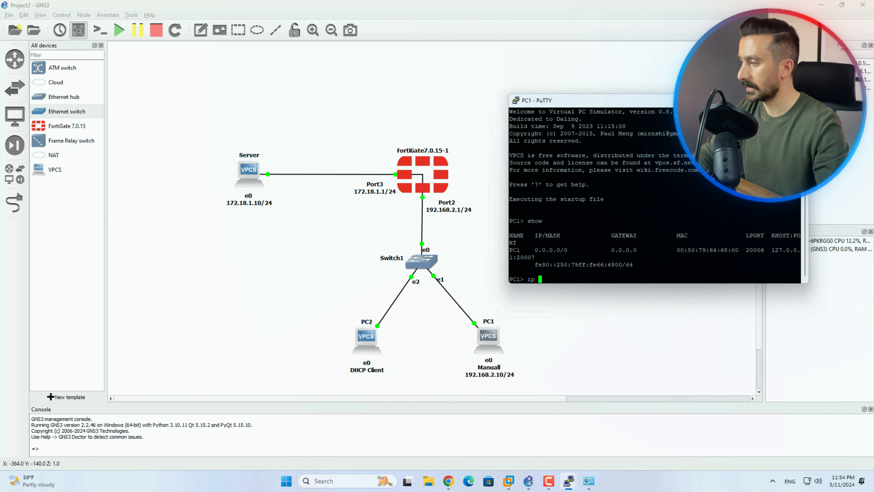
text(192.168)
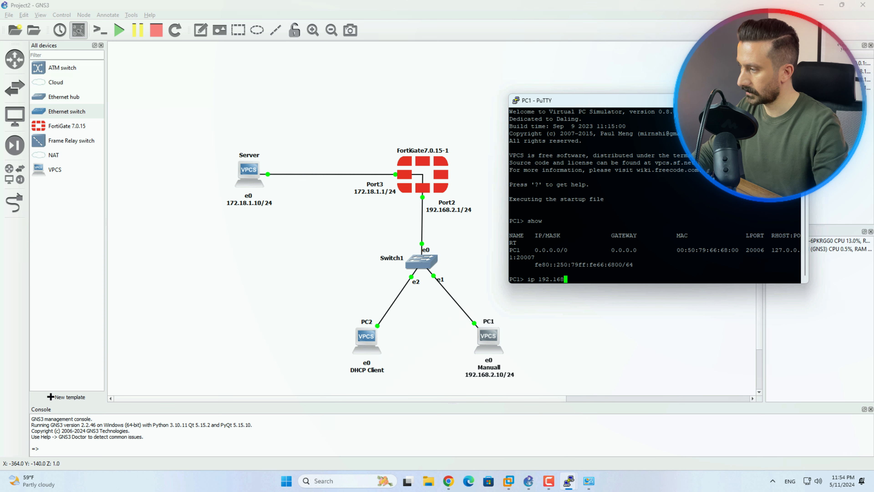
text(.2.10 255)
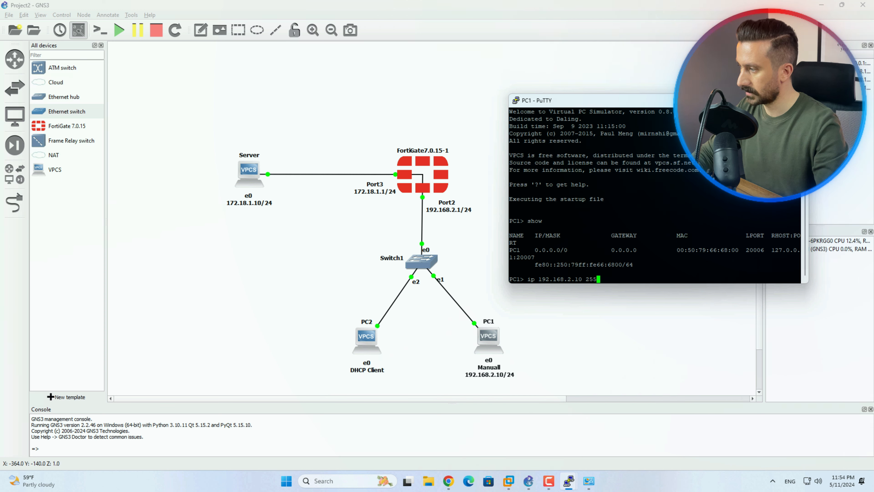
text(.255.)
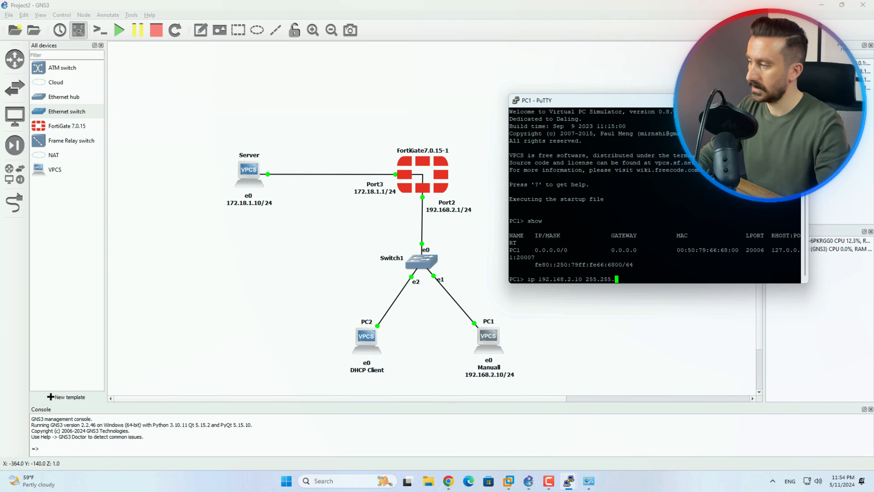
text(255.0 )
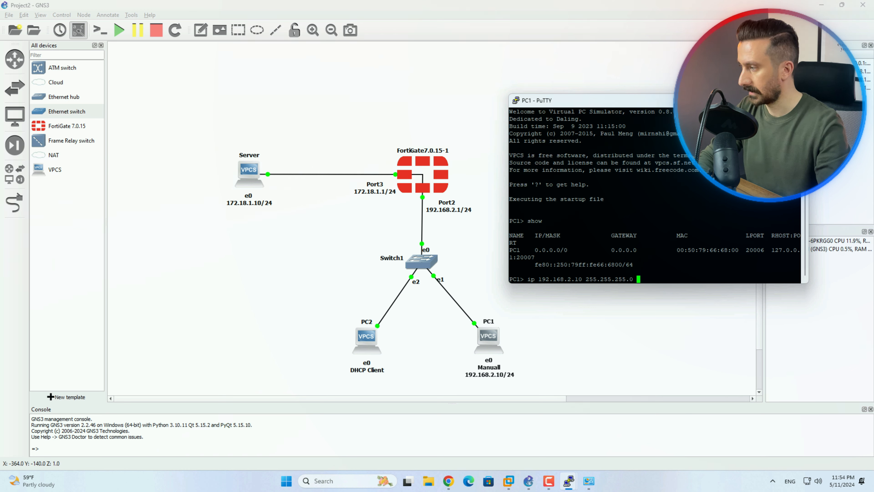
text(192.168)
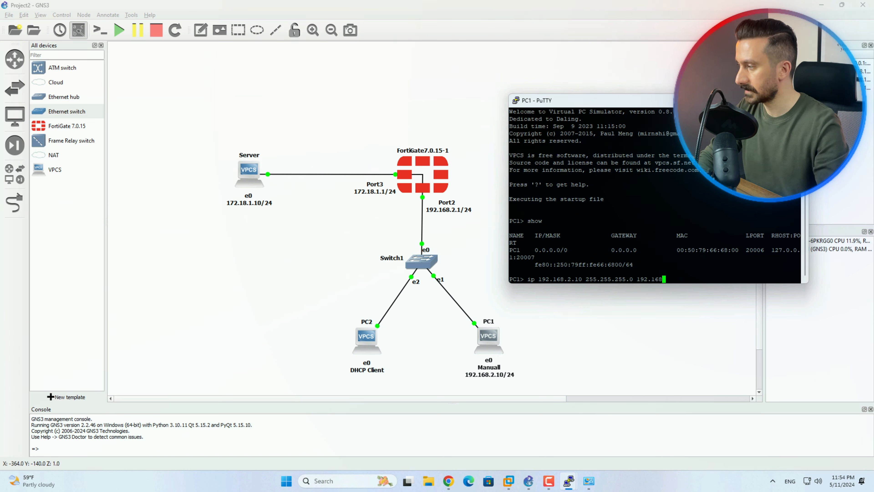
text(.2.1)
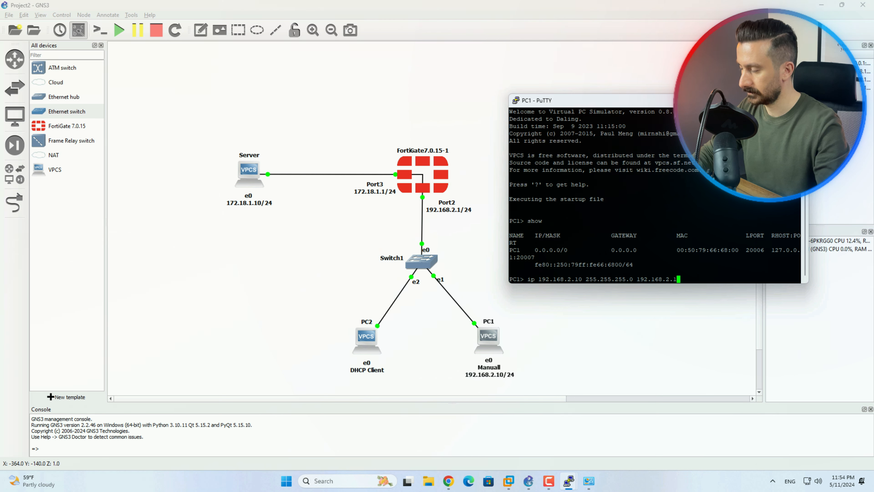
key(Return)
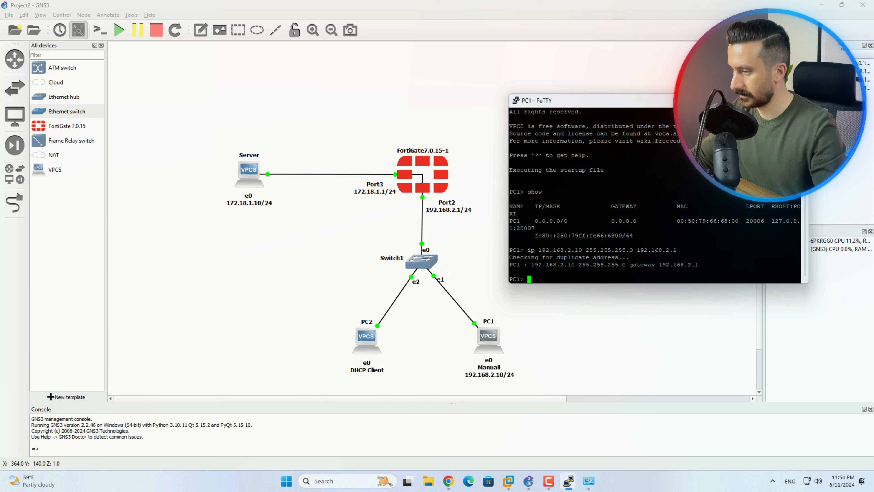
text(save)
key(Return)
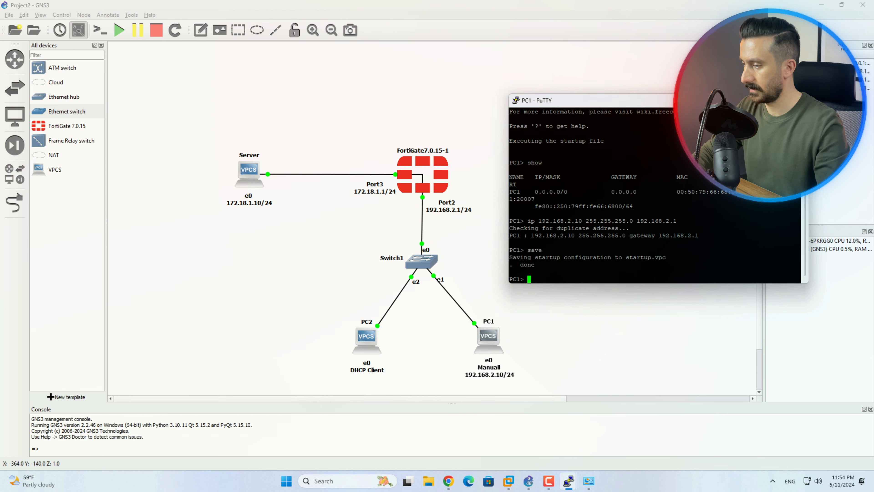
text(sh)
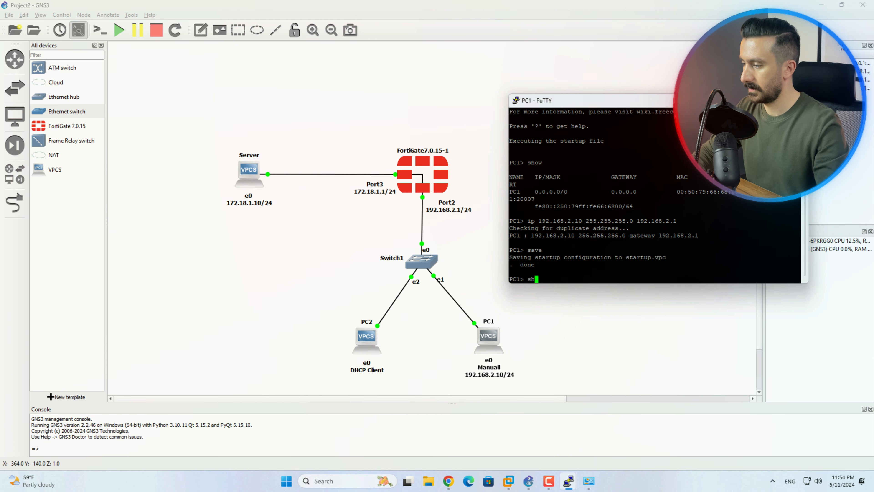
text(ow)
key(Return)
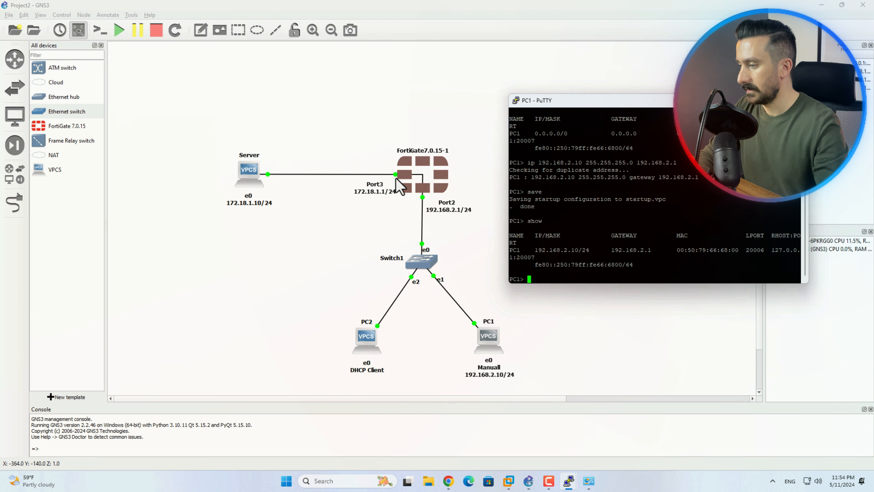
Start PC2, open its console, and run show to see it has 0.0.0.0/0
right_click(361, 339)
click(388, 134)
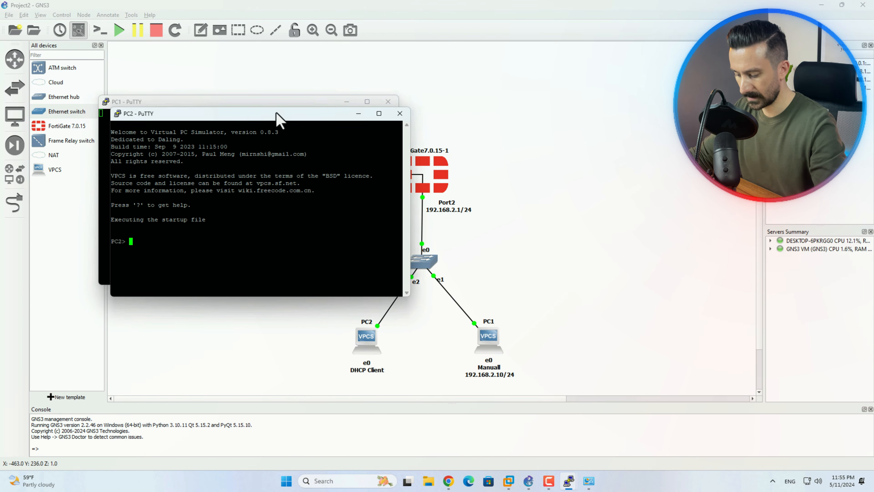
text(show)
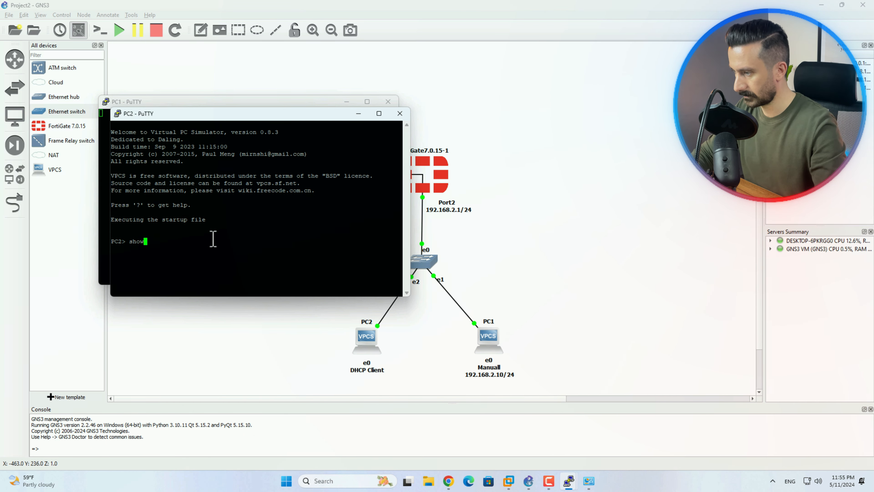
key(Return)
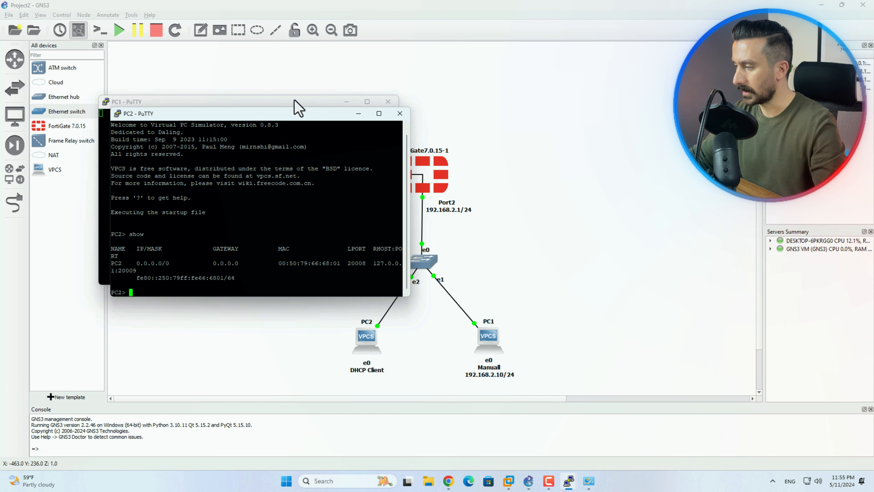
click(290, 81)
Open the Server's console and run show to list its current address
right_click(252, 177)
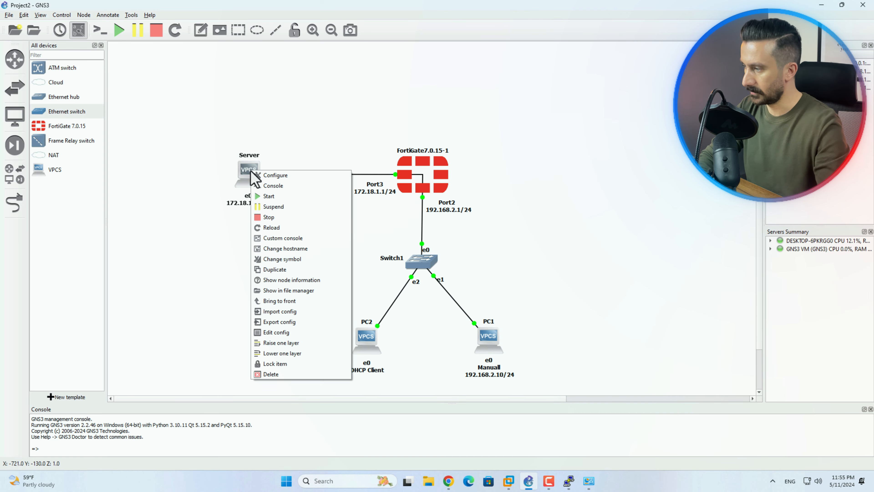
click(283, 188)
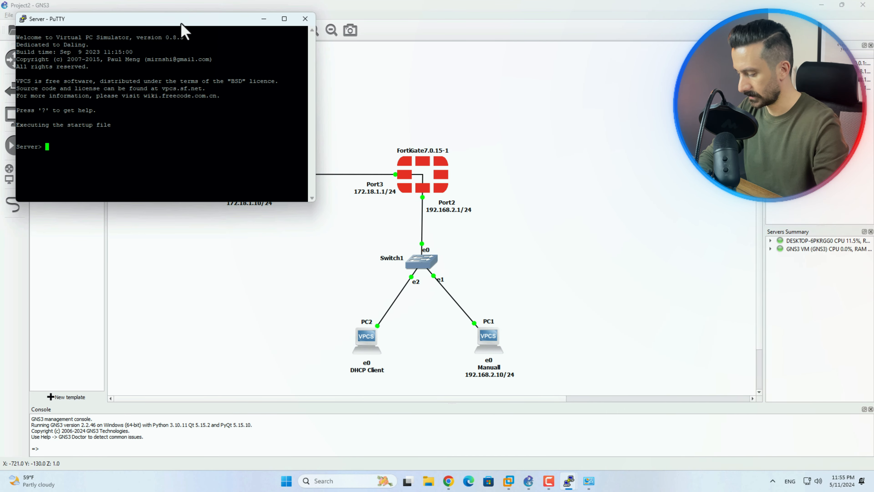
drag(180, 23, 586, 76)
text(show)
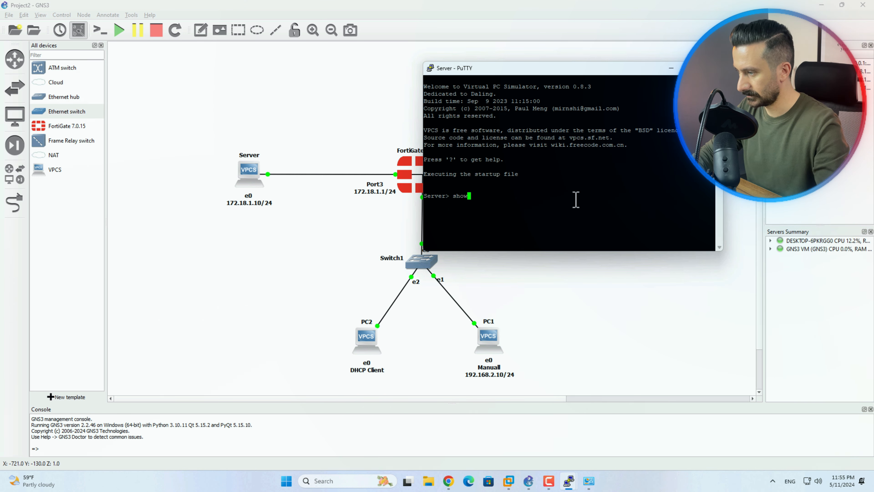
key(Return)
Set the Server to 'ip 172.18.1.10 255.255.255.0 172.18.1.1', save, verify, and minimize the console
text(ip )
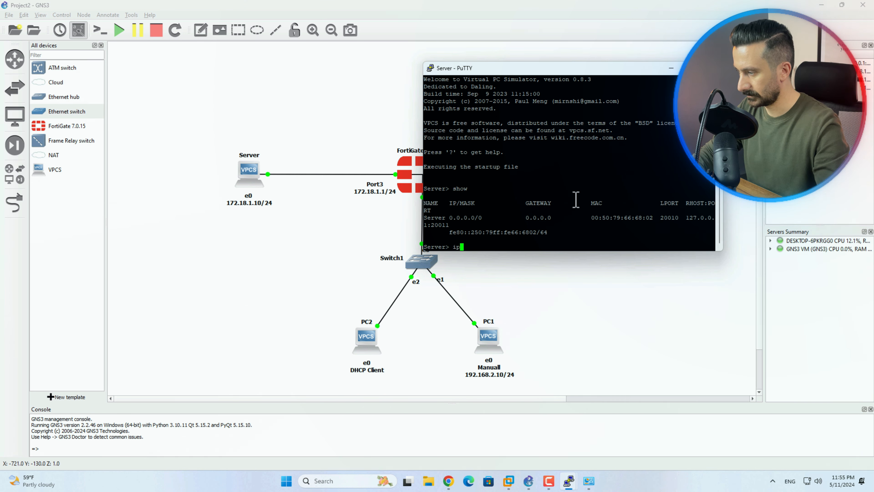
text(172.18.1.)
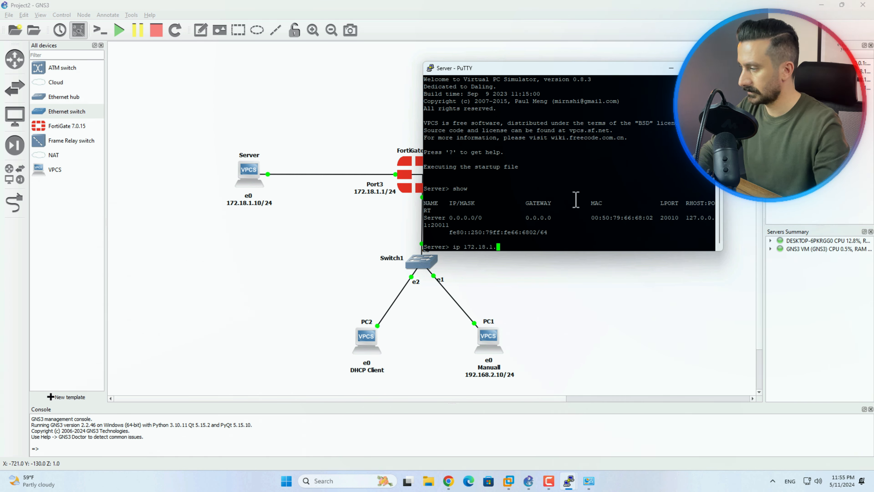
text(10 255.255.255)
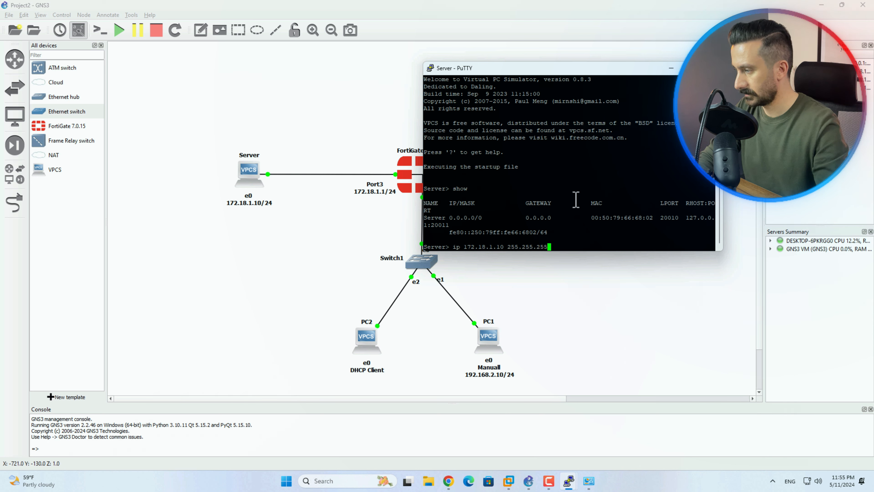
text(.0 172.18.)
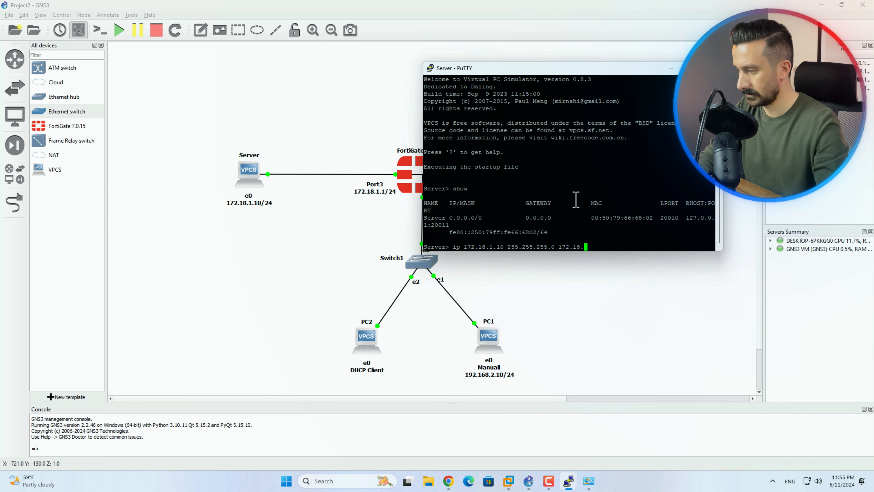
text(1.1)
key(Return)
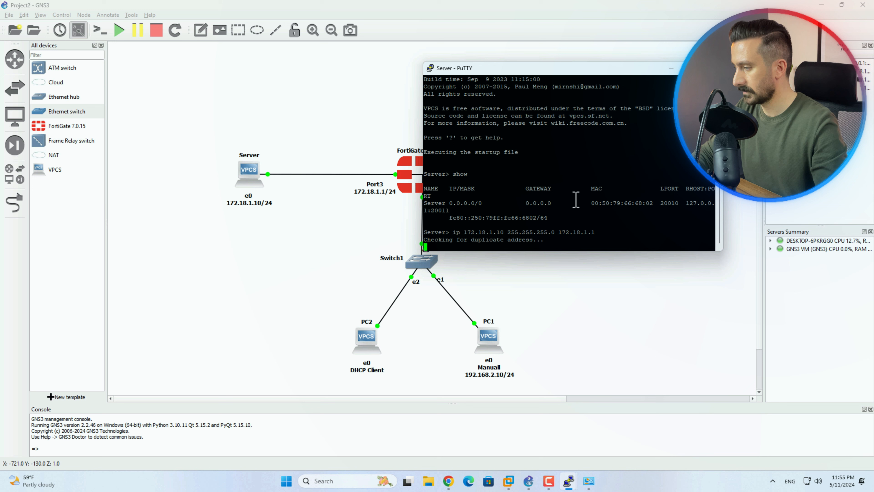
text(sa)
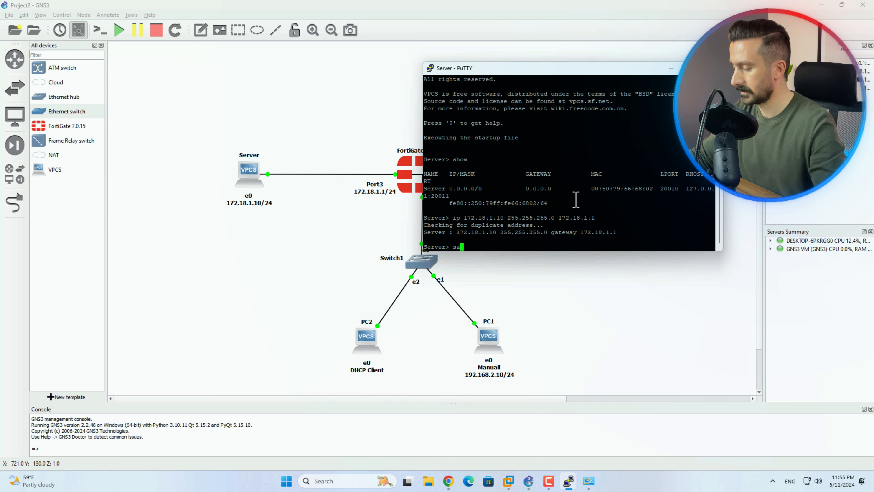
text(ve)
key(Return)
text(sho)
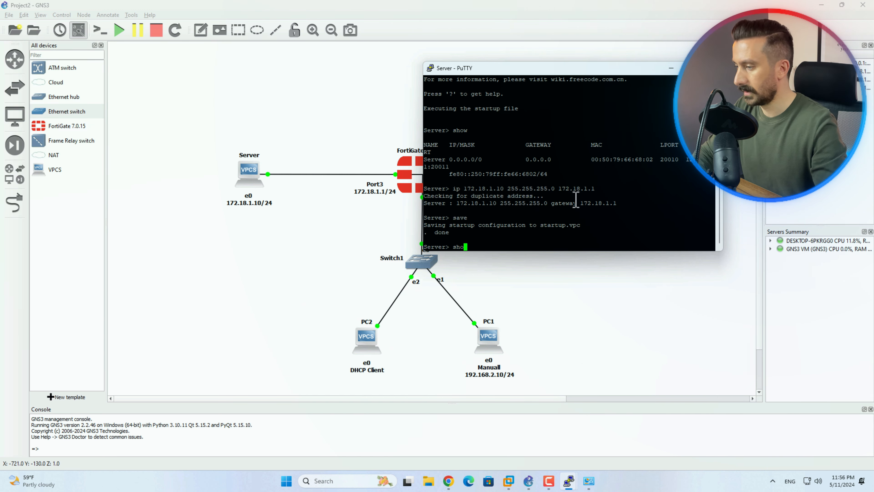
text(w)
key(Return)
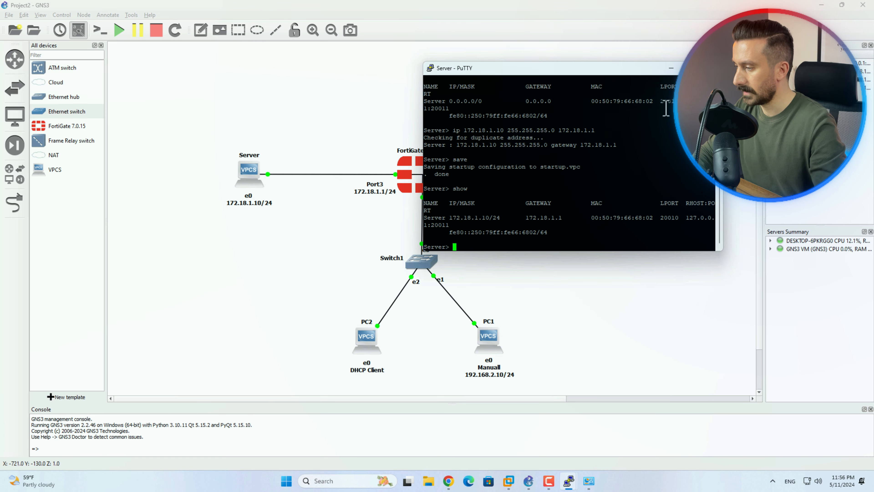
click(672, 69)
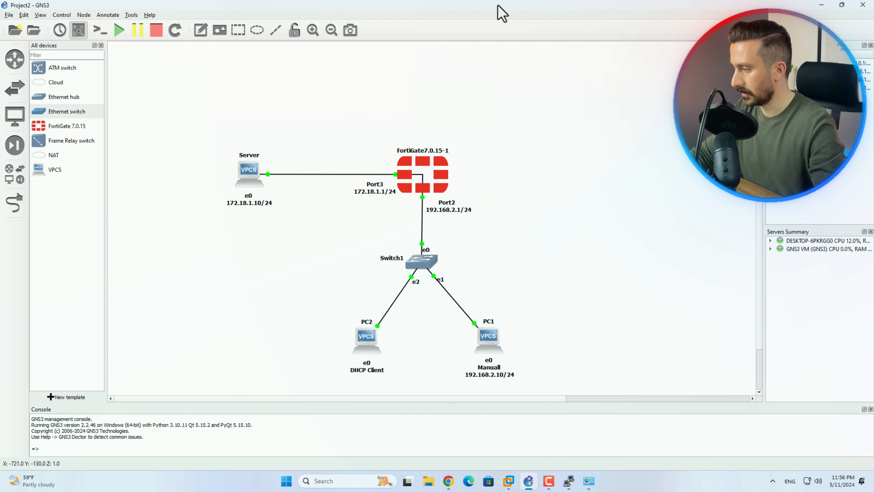
drag(501, 8, 368, 28)
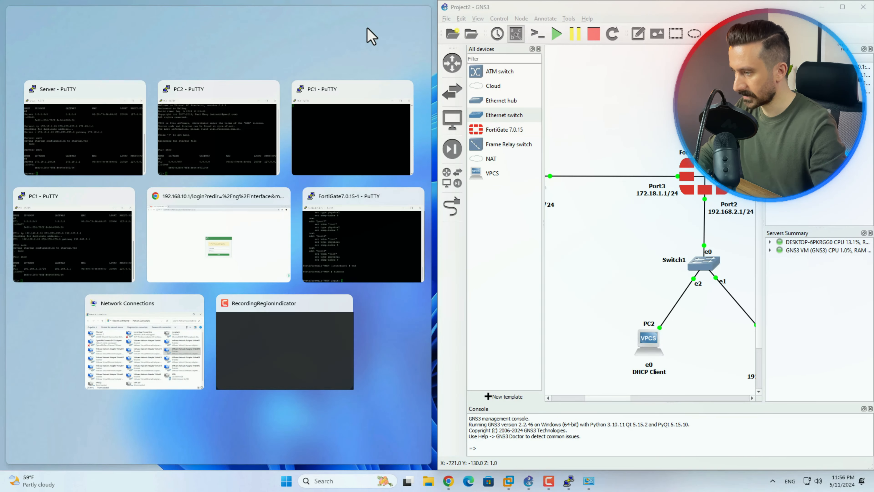
Place the FortiGate login page beside GNS3 and log in as admin
click(229, 263)
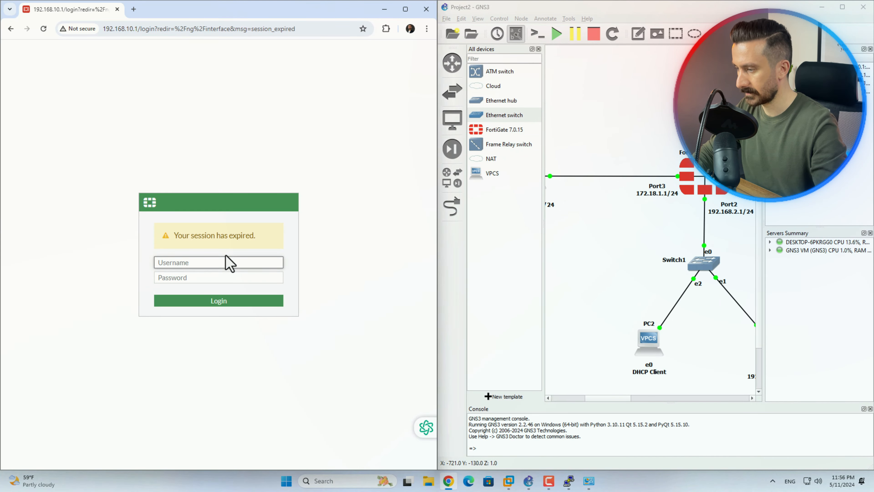
drag(772, 224, 840, 226)
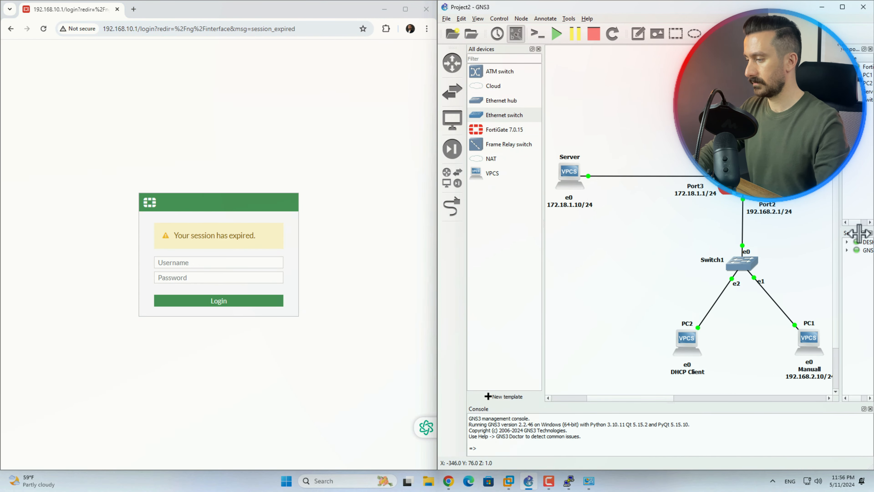
click(451, 178)
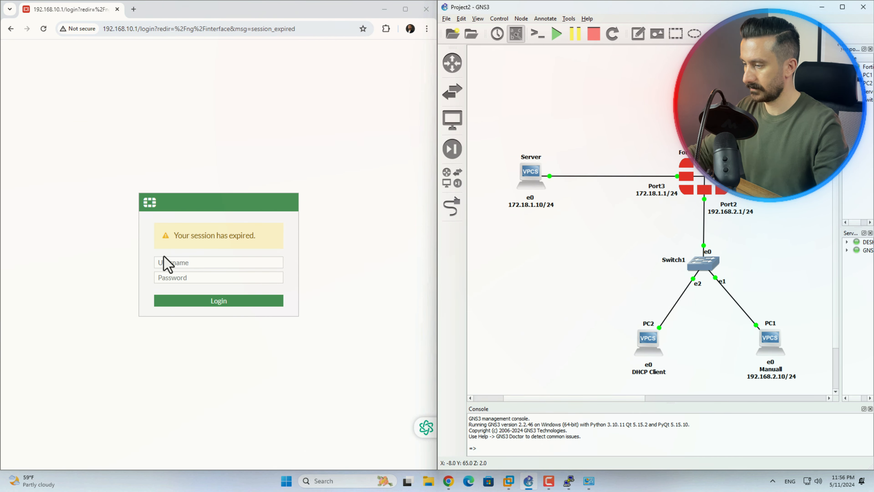
click(173, 263)
text(admin)
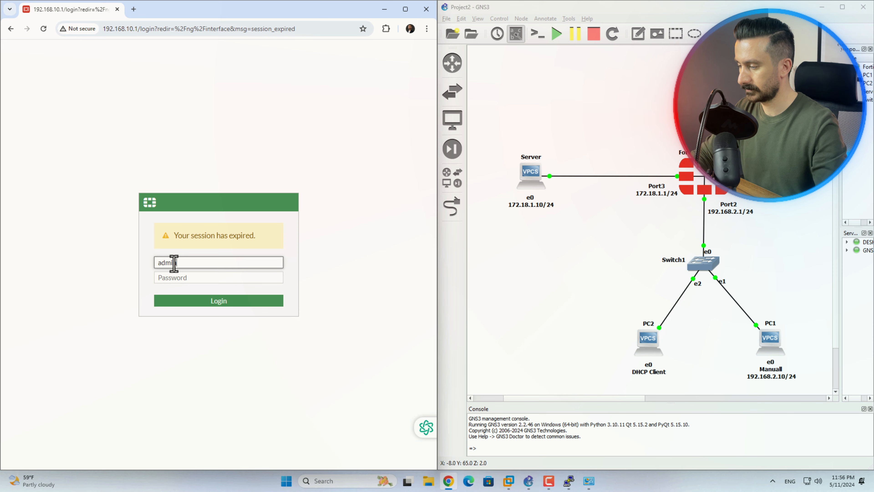
key(Tab)
text(a)
key(Return)
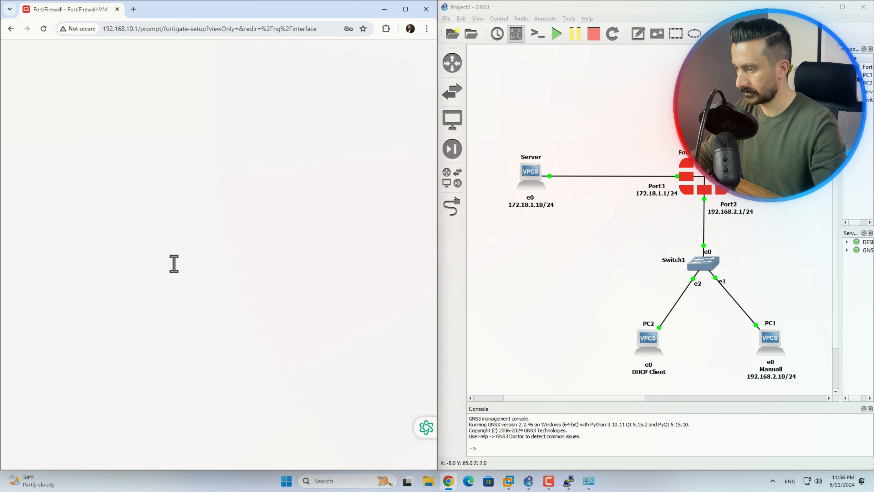
Dismiss the password, setup and release prompts, then open Network > Interfaces
click(296, 171)
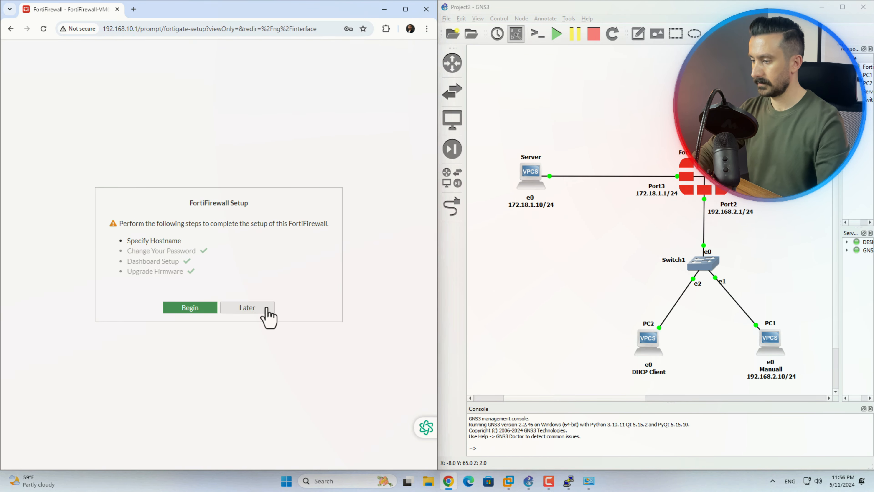
click(267, 307)
click(258, 371)
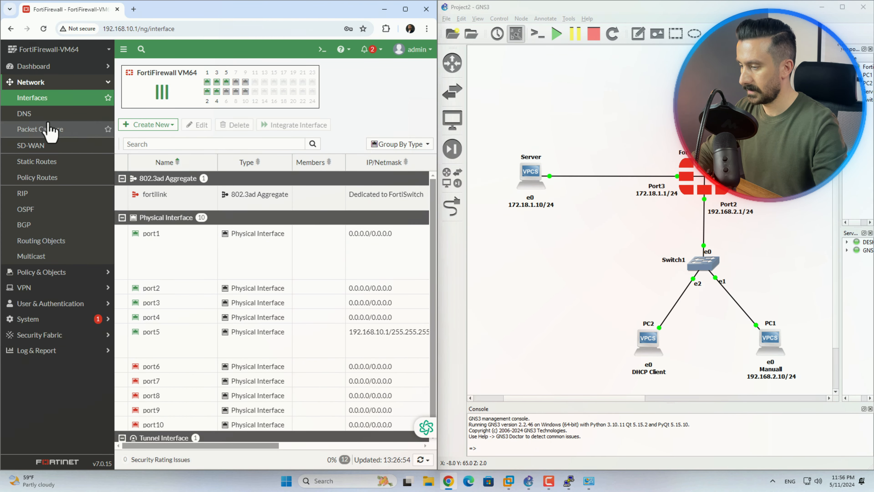
click(48, 82)
click(52, 83)
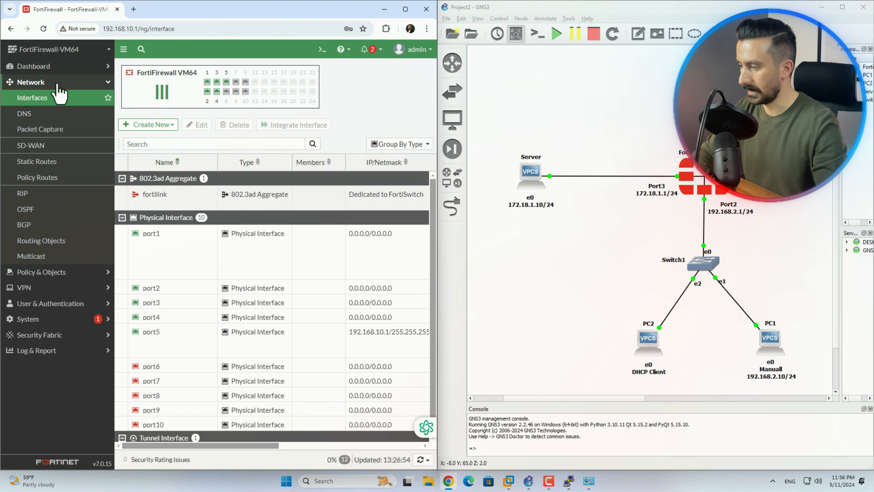
click(39, 100)
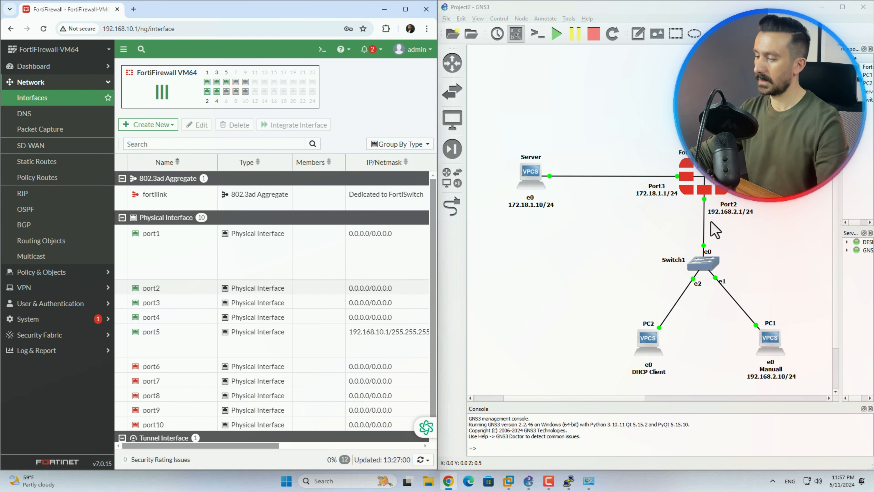
Open port2 from the Interfaces list and enter the alias 'Local Network'
double_click(148, 291)
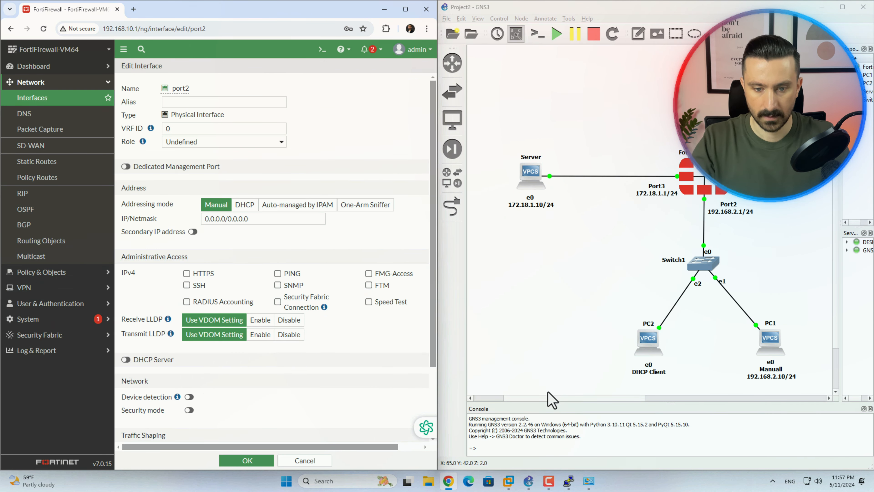
click(186, 102)
text(Local)
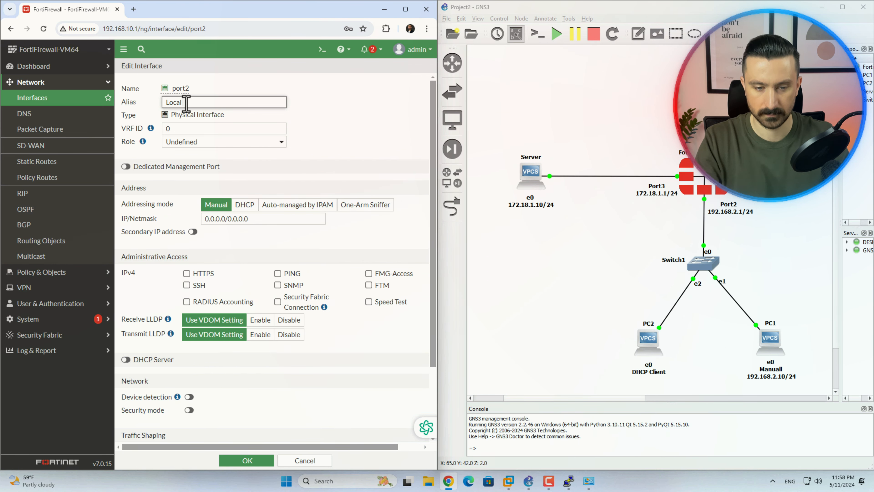
text( Network)
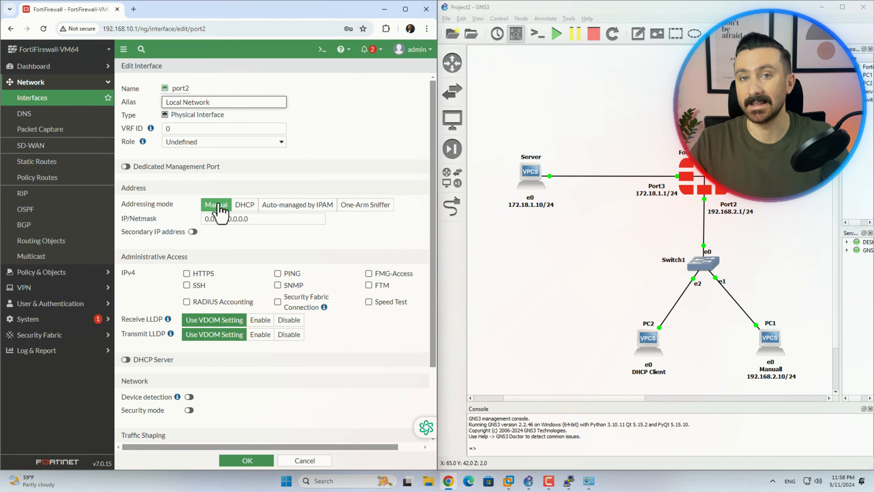
Set port2 addressing to DHCP, with default-gateway retrieval on and internal DNS override enabled
click(243, 204)
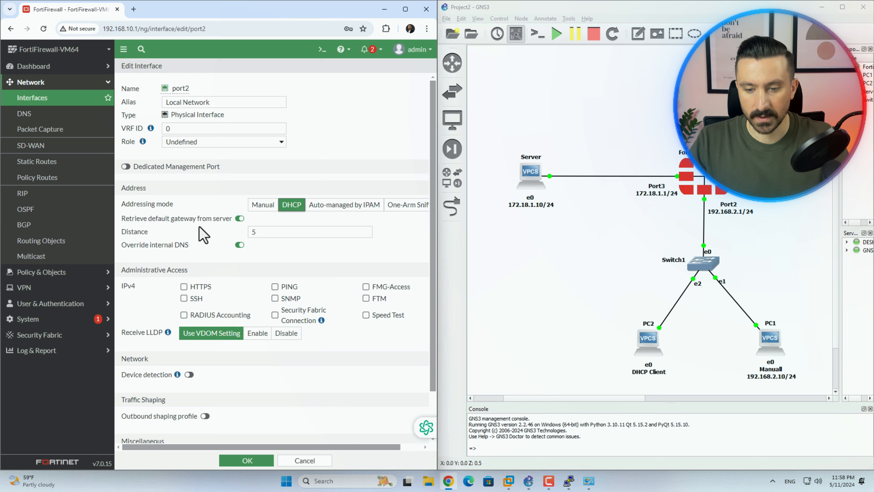
click(240, 219)
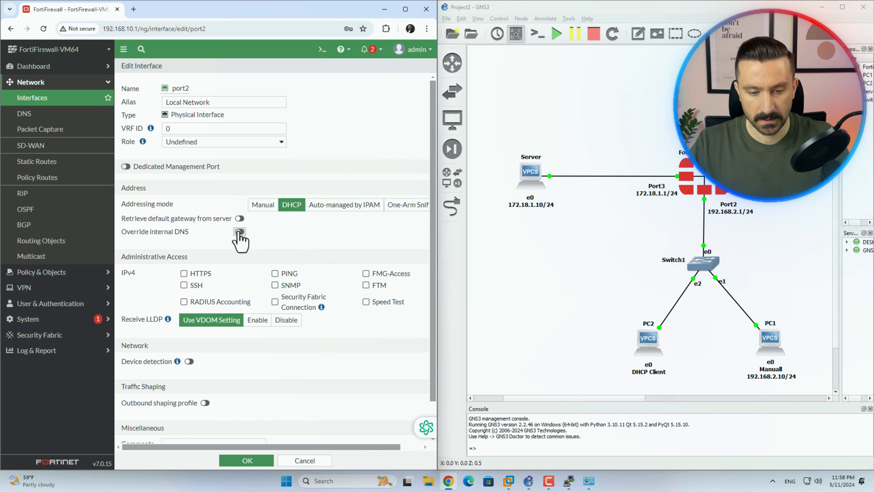
click(239, 231)
click(240, 218)
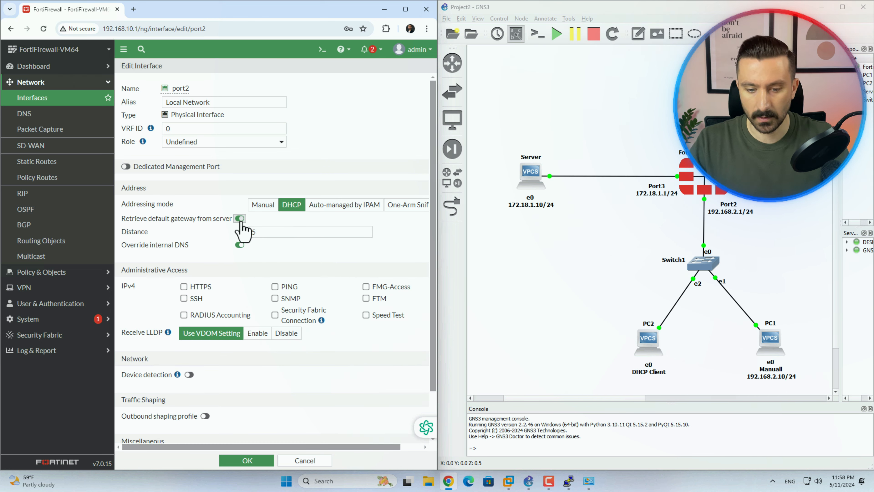
Switch port2 back to Manual addressing with IP/Netmask 192.168.2.1/24
click(263, 205)
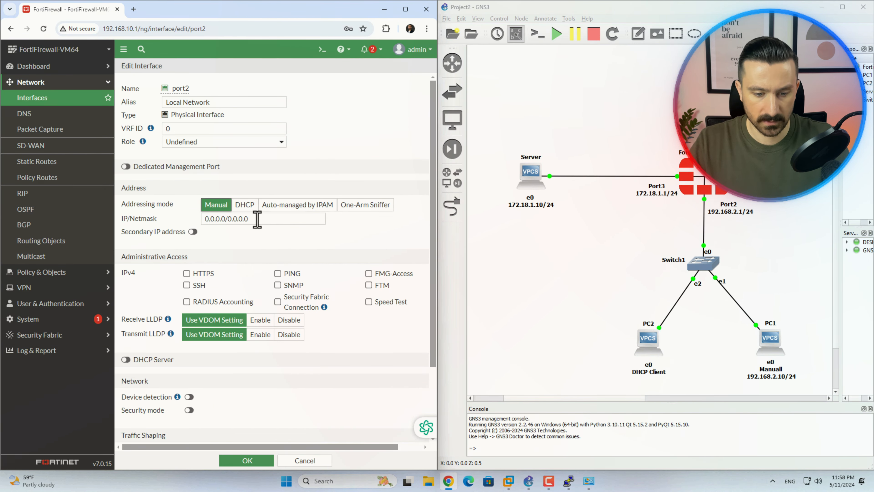
drag(257, 219, 188, 230)
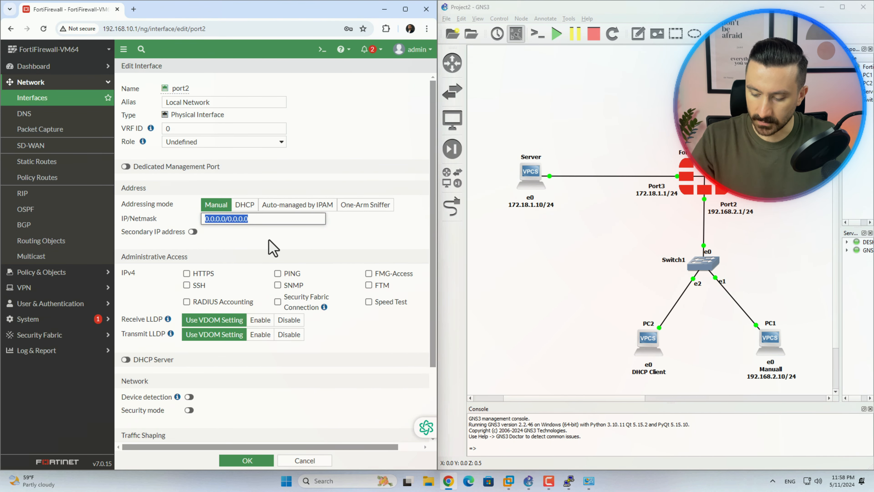
text(192.168.2.)
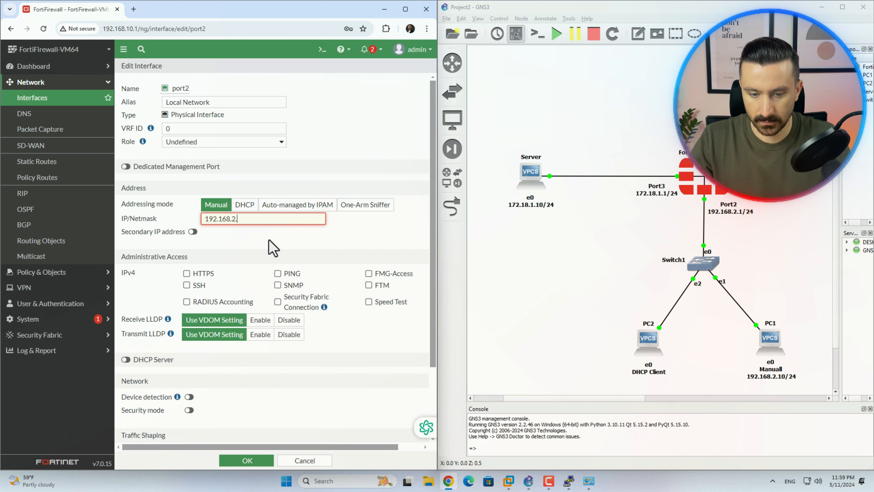
text(1/24)
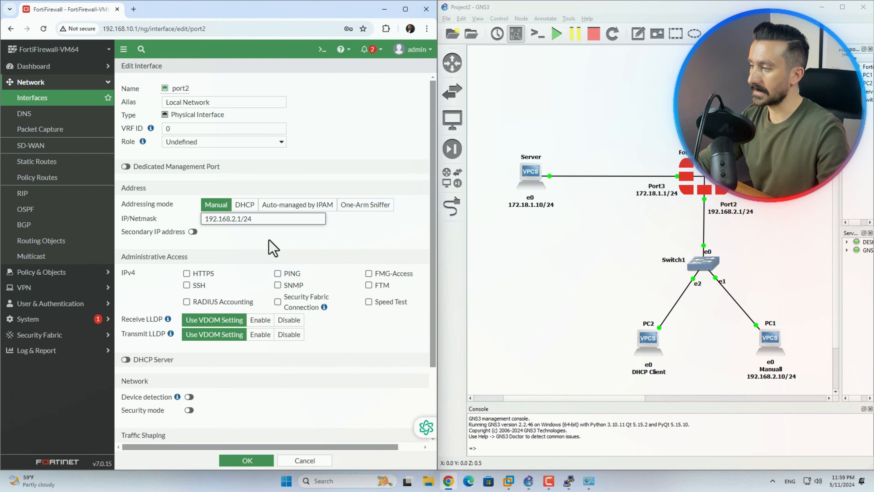
Limit port2's administrative access to PING only, clearing HTTPS, FMG-Access, SSH and SNMP
drag(119, 256, 220, 275)
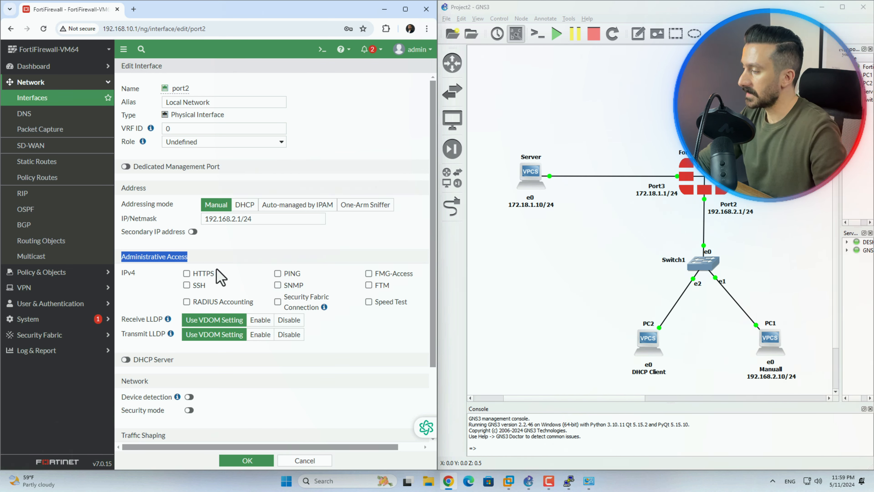
click(187, 274)
click(278, 274)
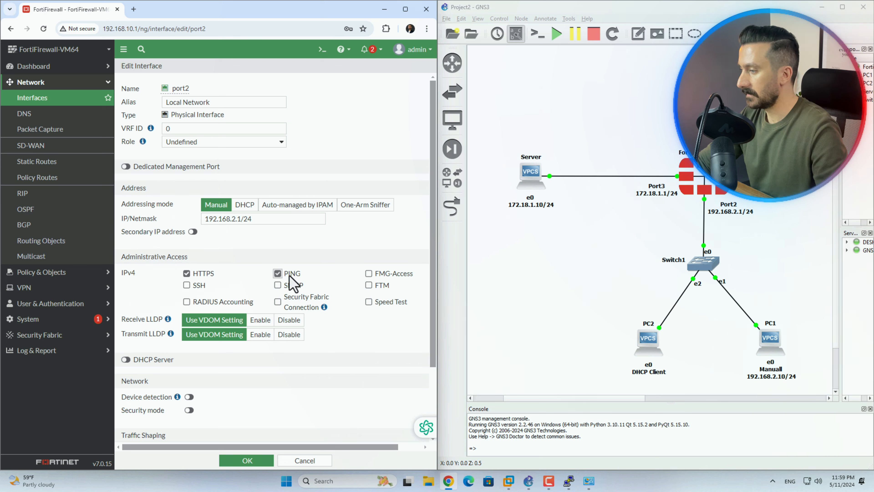
click(369, 273)
click(186, 284)
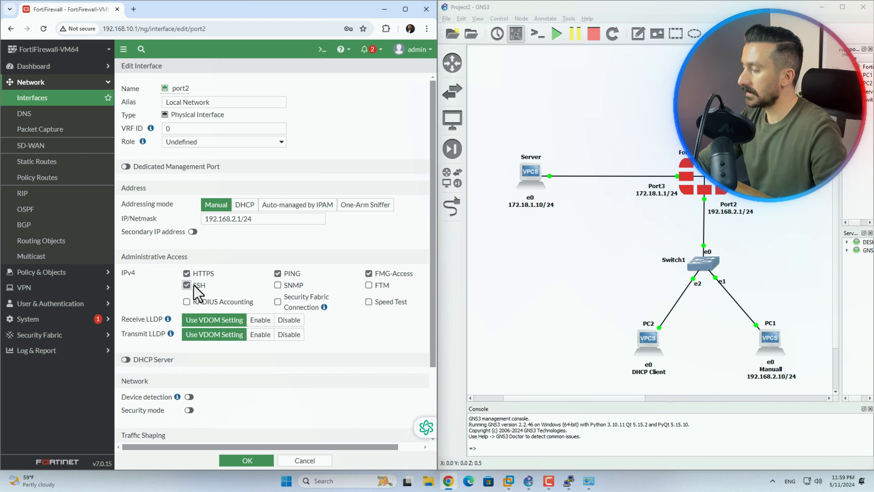
click(279, 285)
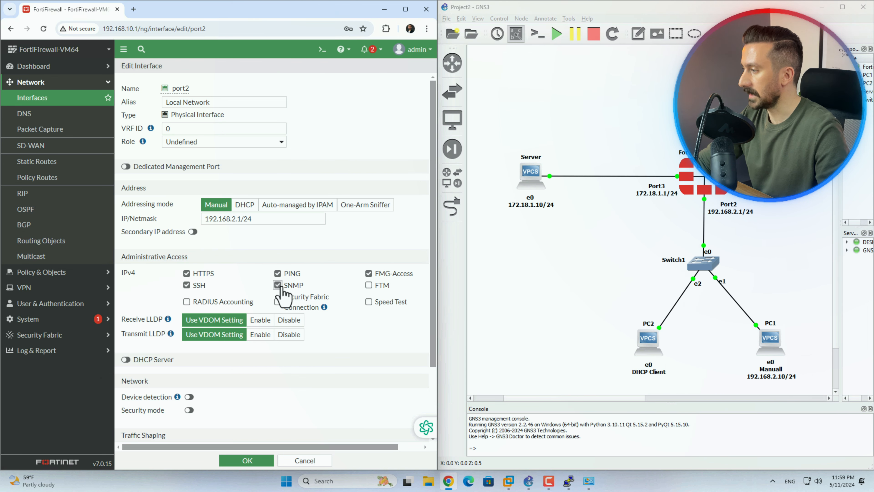
click(279, 289)
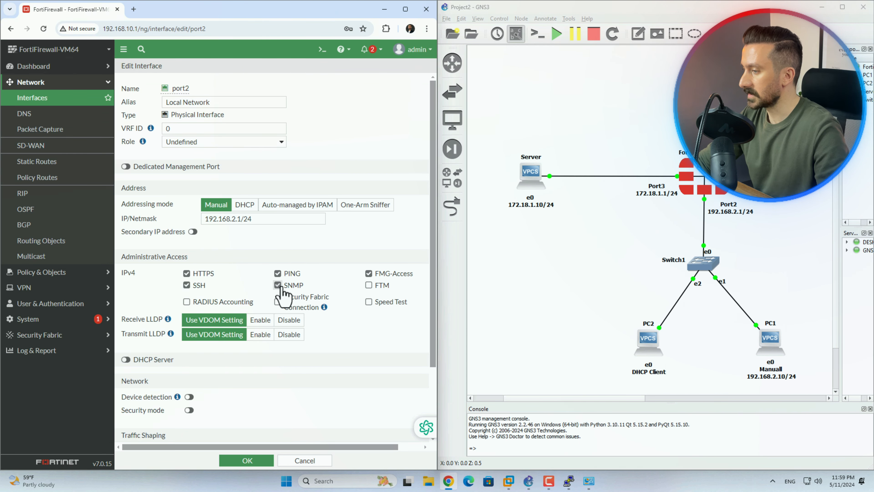
click(203, 283)
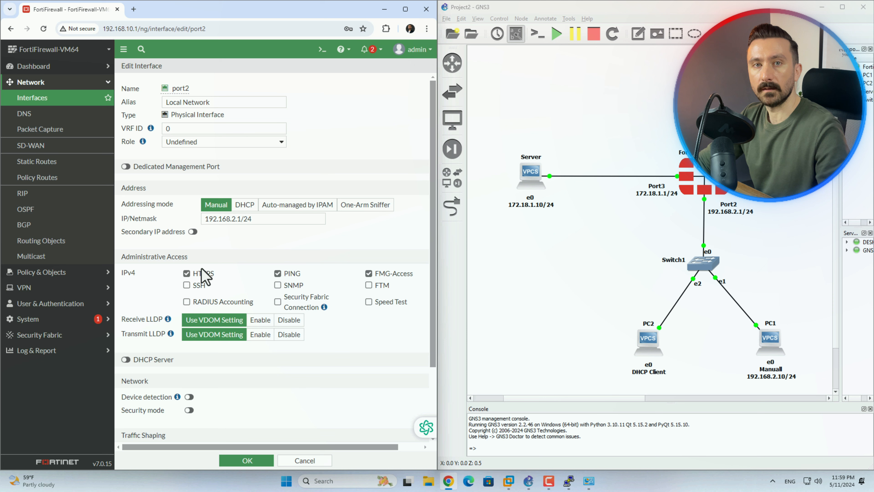
click(203, 272)
click(394, 274)
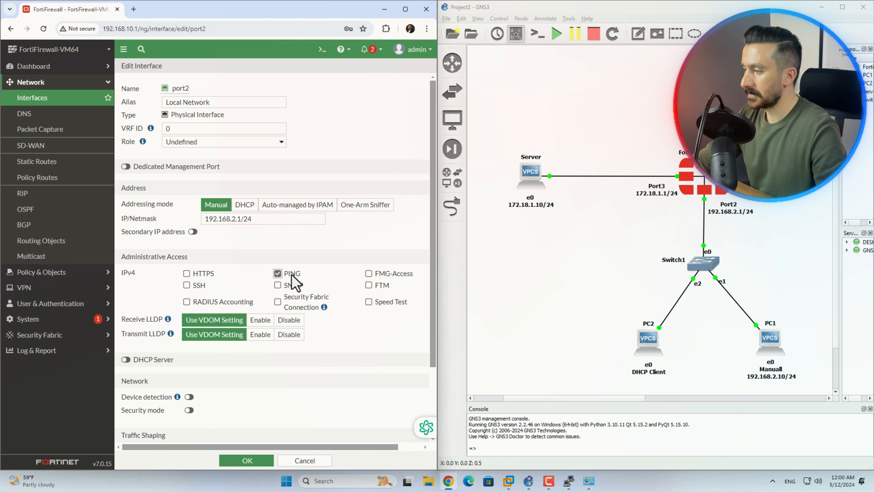
Turn on port2's DHCP server and start its address range at 192.168.2.100
scroll(291, 275, down, 3)
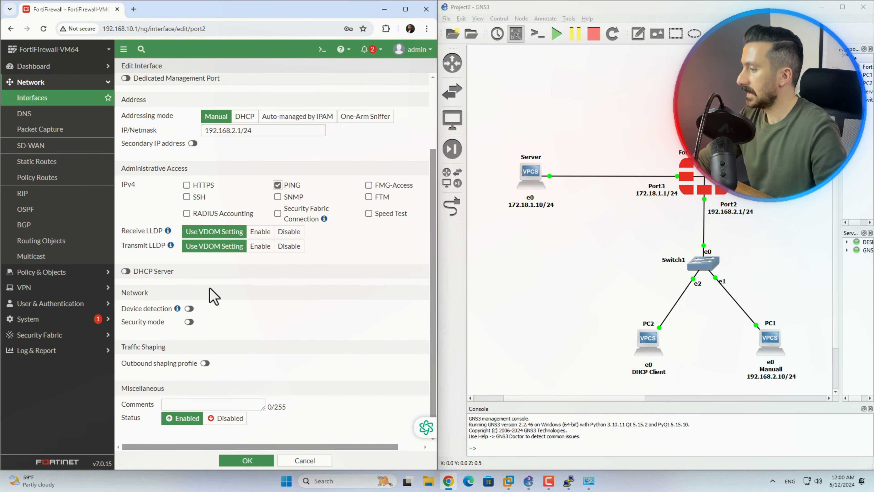
click(125, 272)
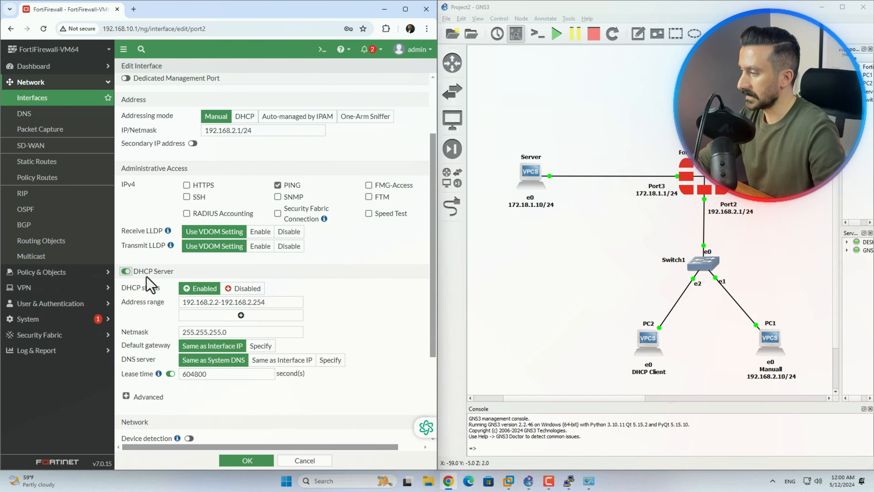
double_click(217, 305)
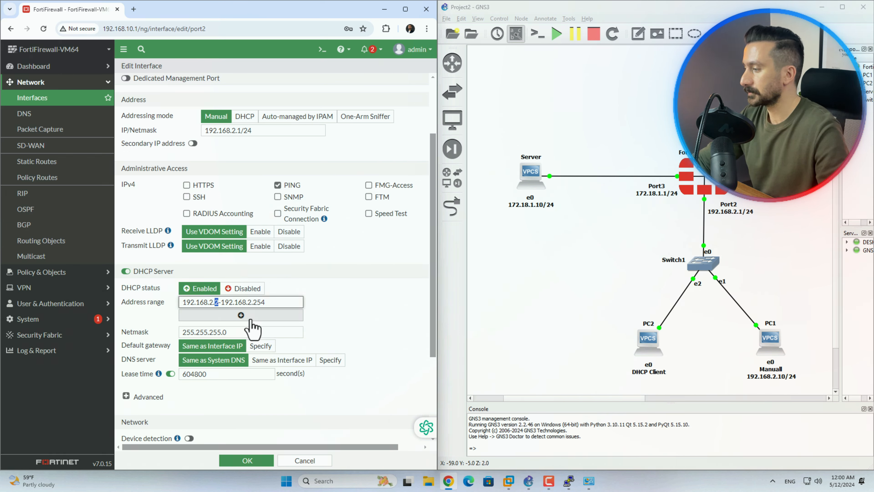
text(100)
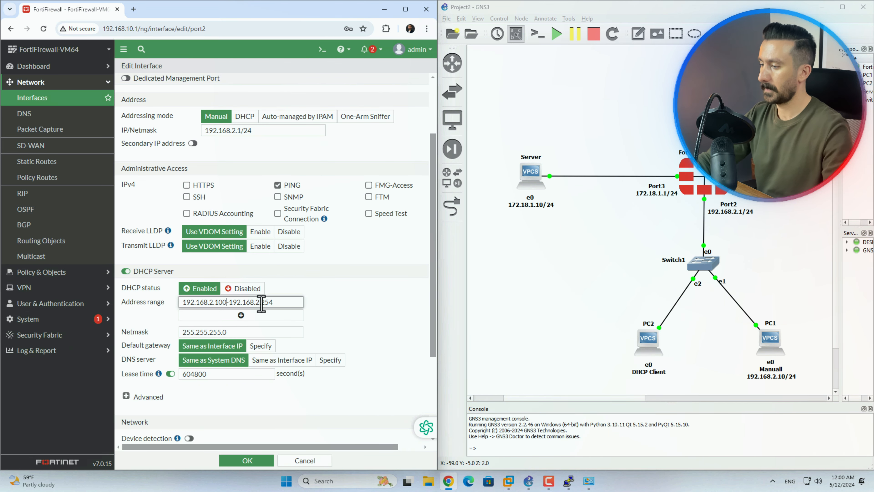
double_click(272, 303)
scroll(273, 310, down, 1)
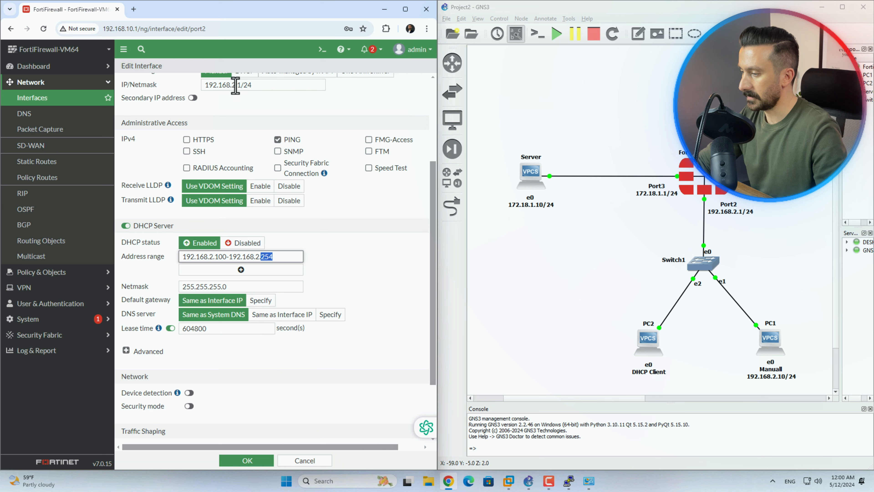
drag(242, 85, 203, 91)
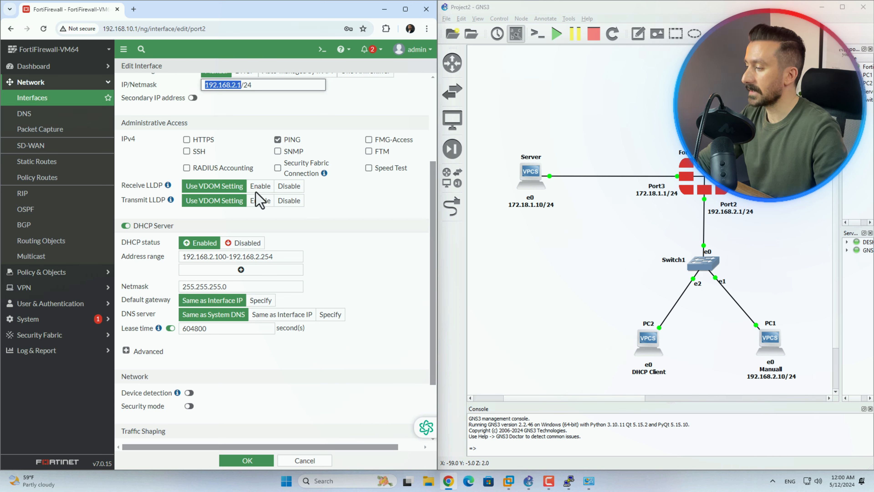
Make the DHCP default gateway Same as Interface IP
click(261, 300)
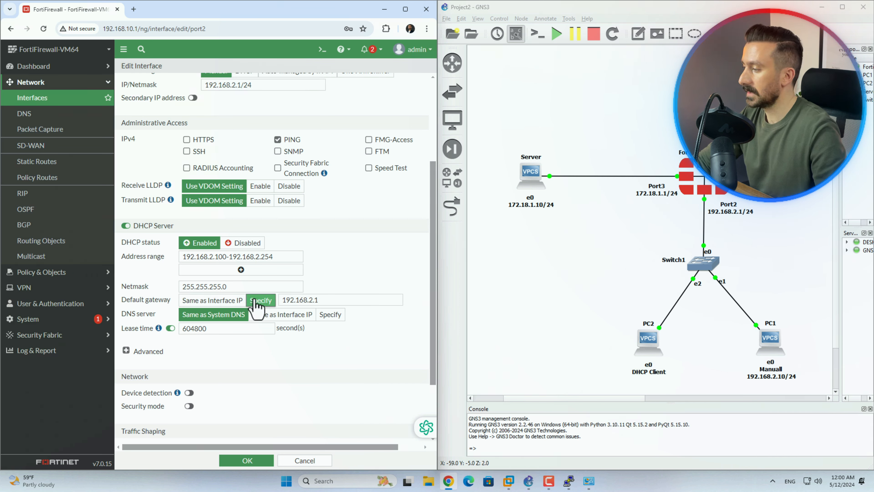
drag(326, 300, 275, 305)
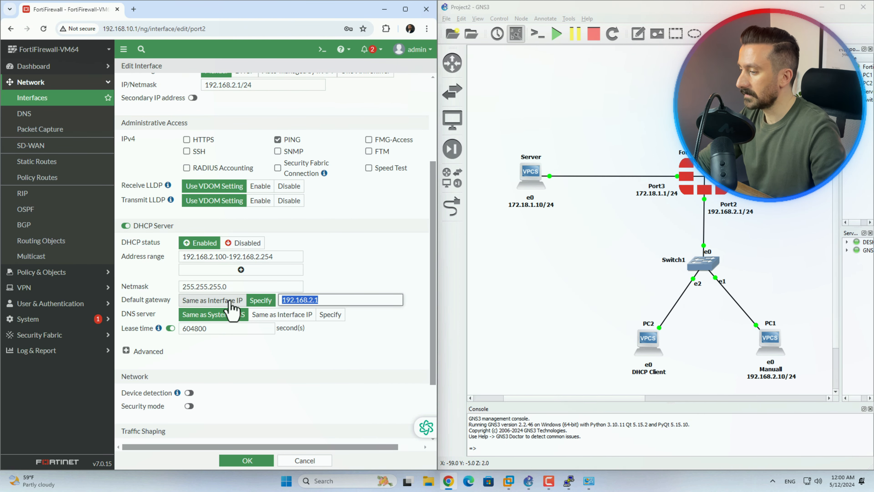
click(184, 302)
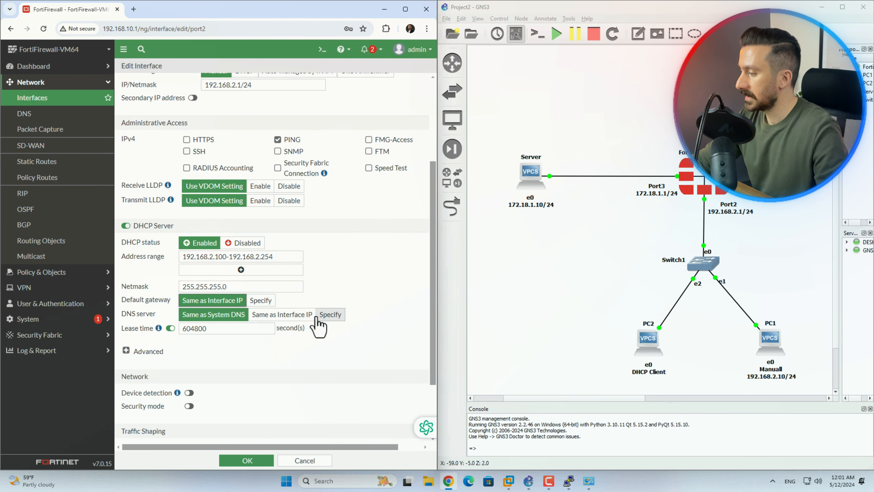
Specify DHCP DNS servers 8.8.8.8 and 4.2.2.4
click(300, 315)
click(330, 314)
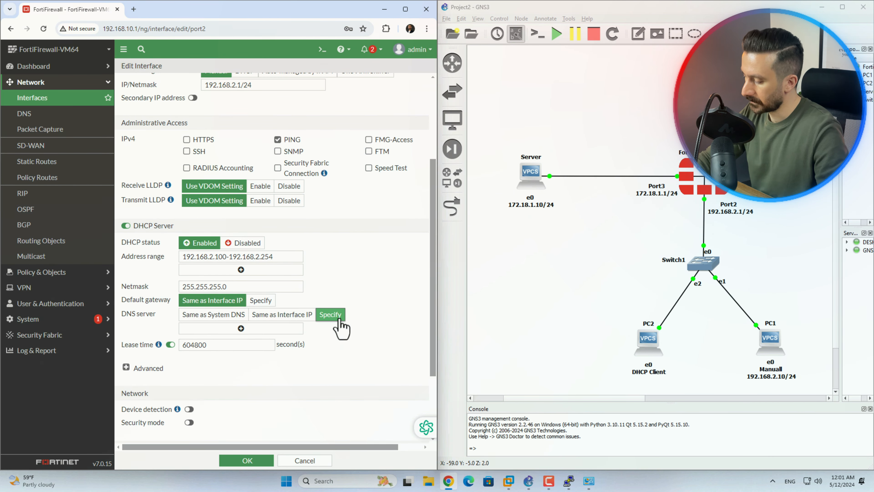
click(248, 328)
text(8.8.8.8)
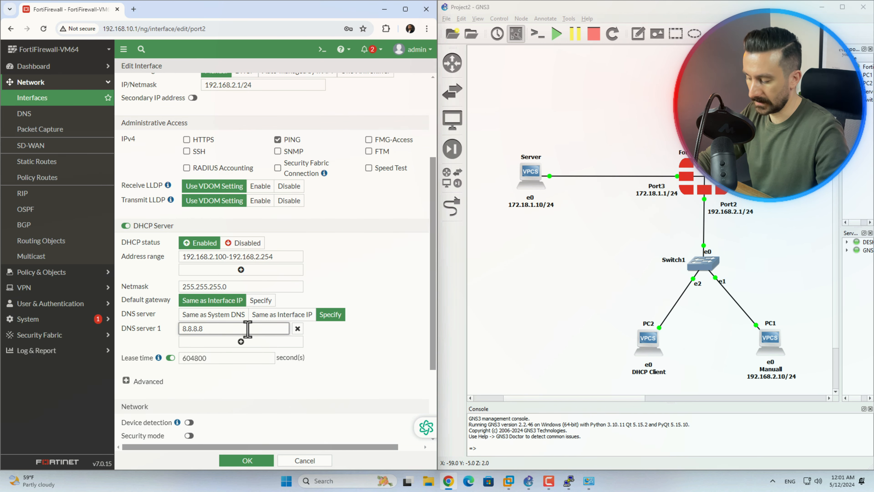
click(249, 341)
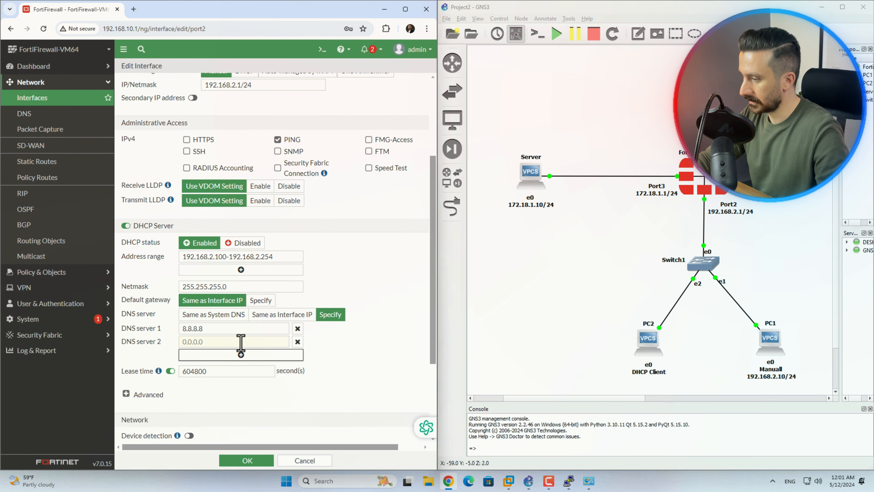
click(240, 341)
text(4.2.2.4)
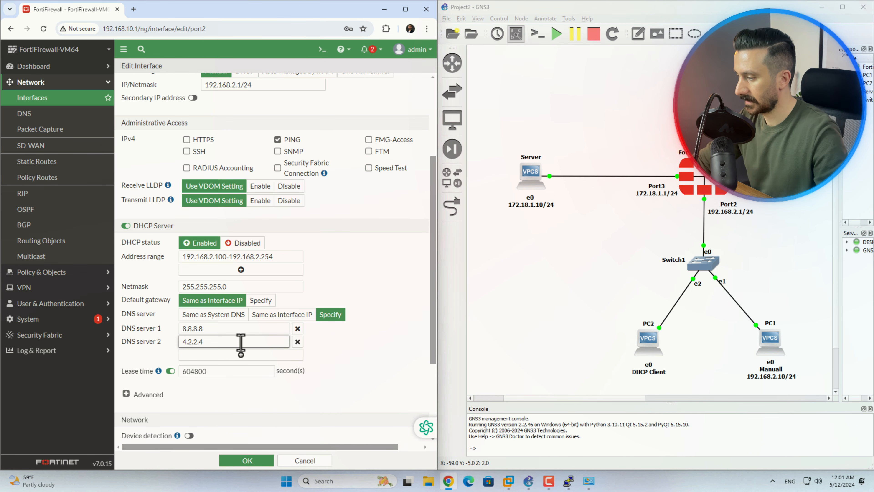
Keep port2's status Enabled and save the interface settings
scroll(334, 359, down, 1)
scroll(335, 365, down, 2)
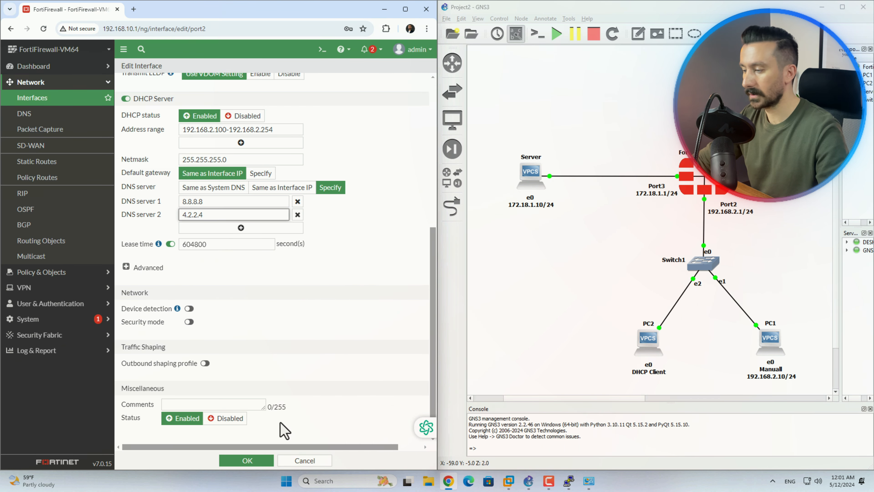
click(225, 419)
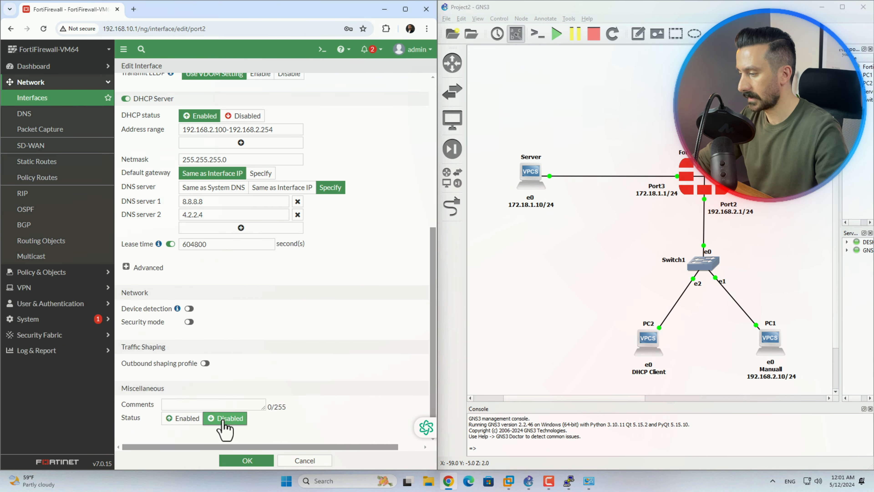
click(183, 419)
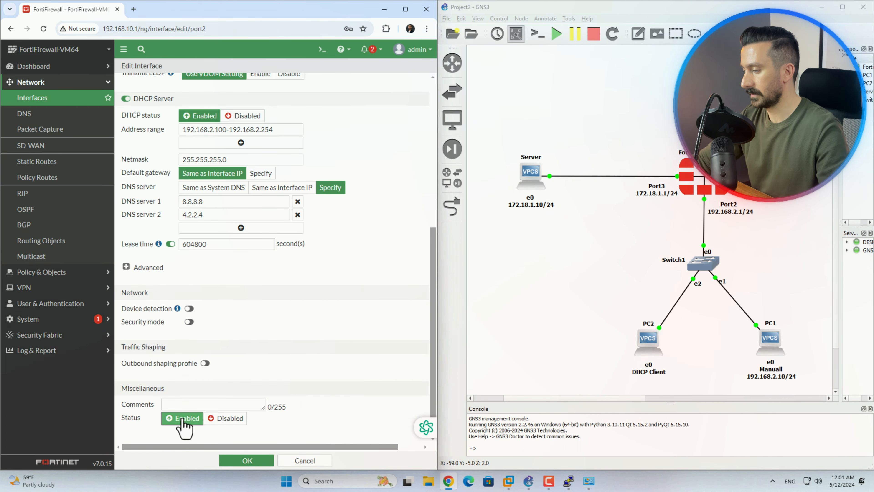
click(255, 463)
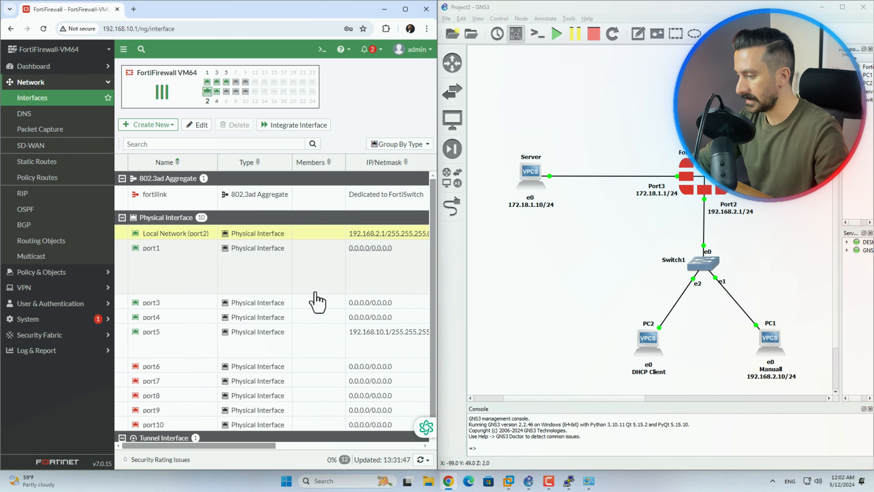
Edit port3 and give it the alias 'Server'
double_click(182, 303)
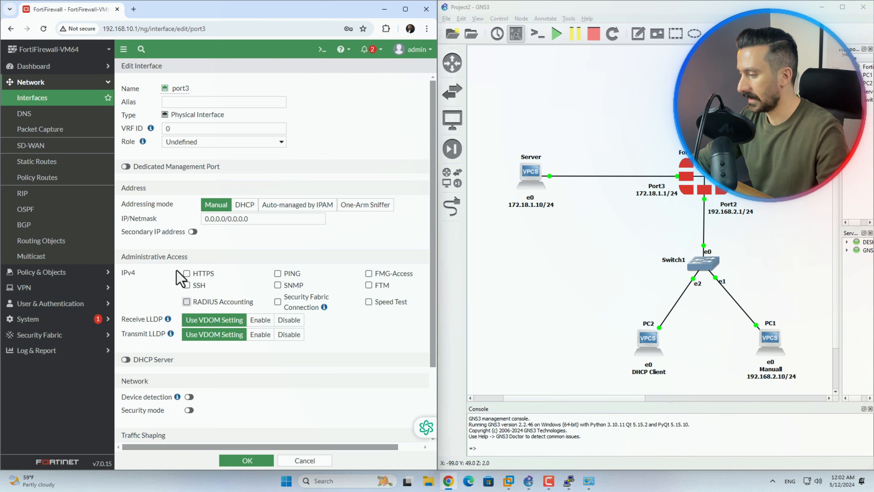
click(198, 102)
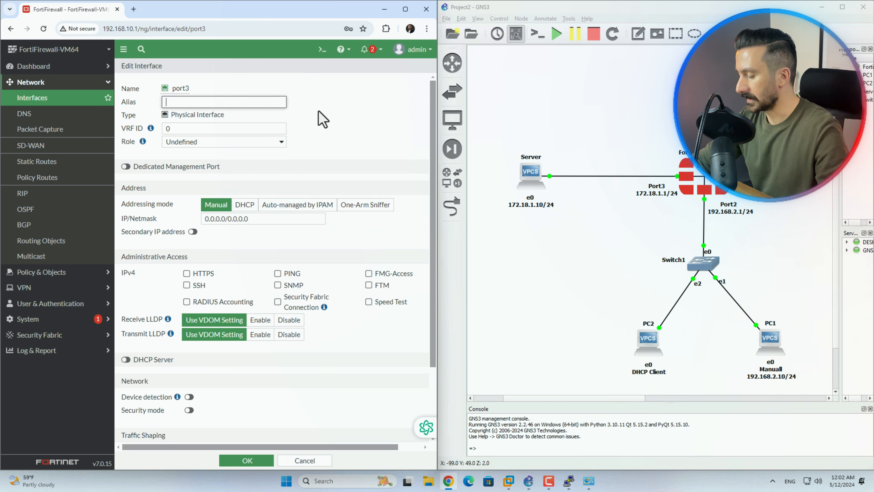
text(Serv)
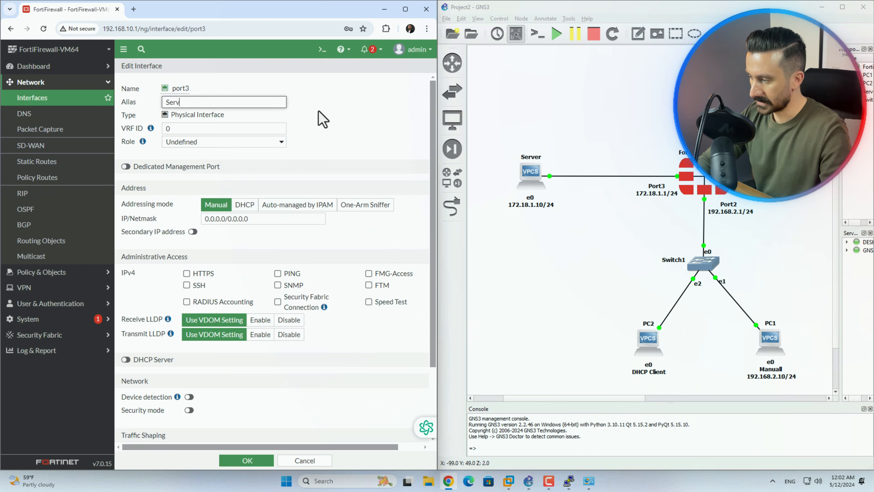
text(er)
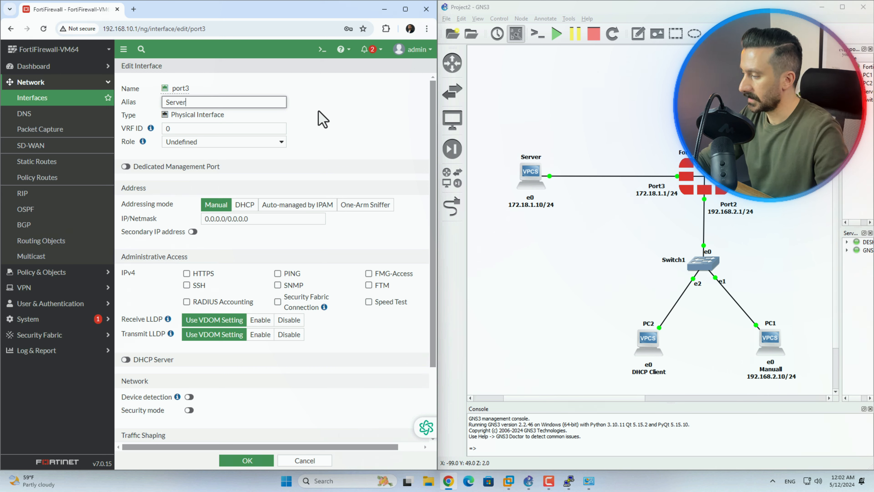
Give port3 Manual addressing at 172.18.1.1/24 with PING access allowed
click(243, 207)
click(262, 205)
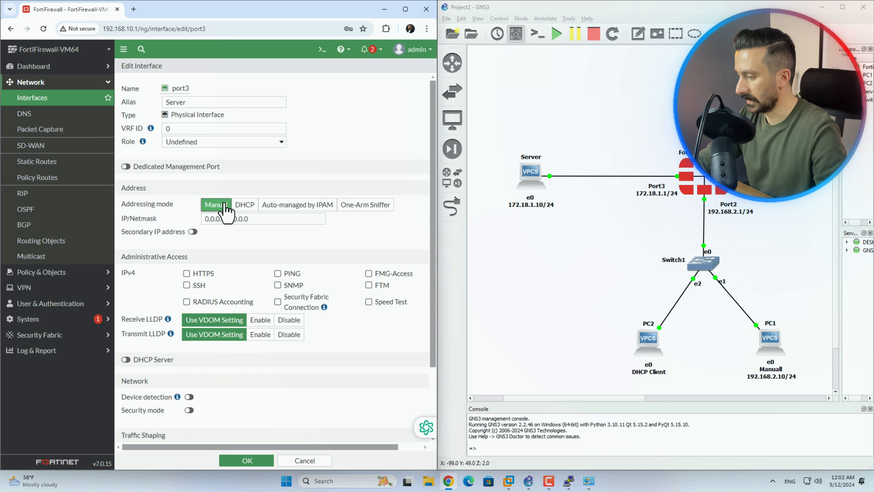
drag(259, 219, 203, 220)
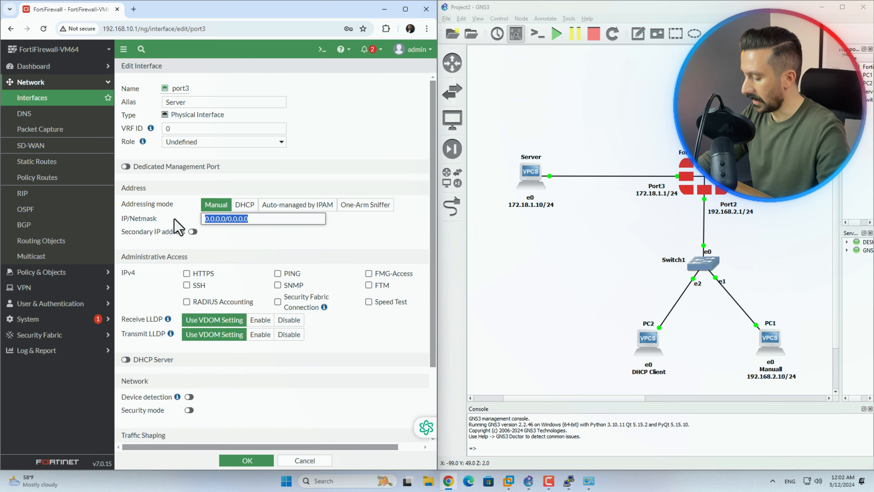
text(172)
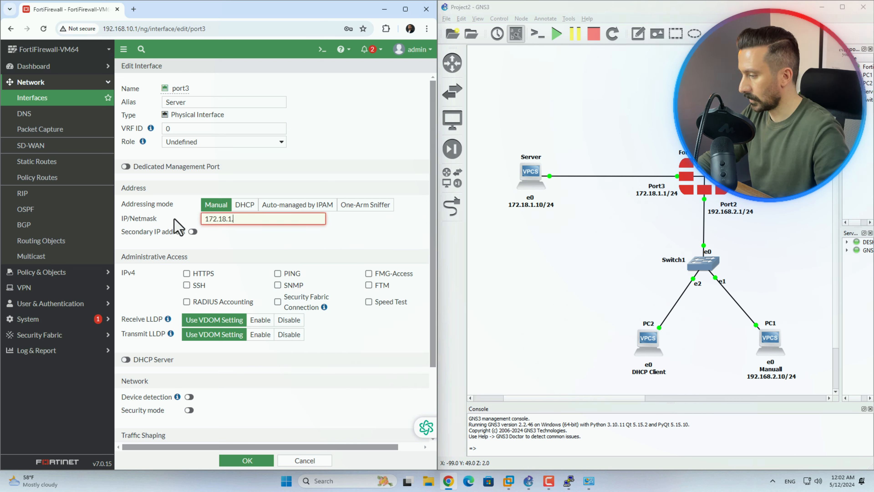
text(.18.1.1/24)
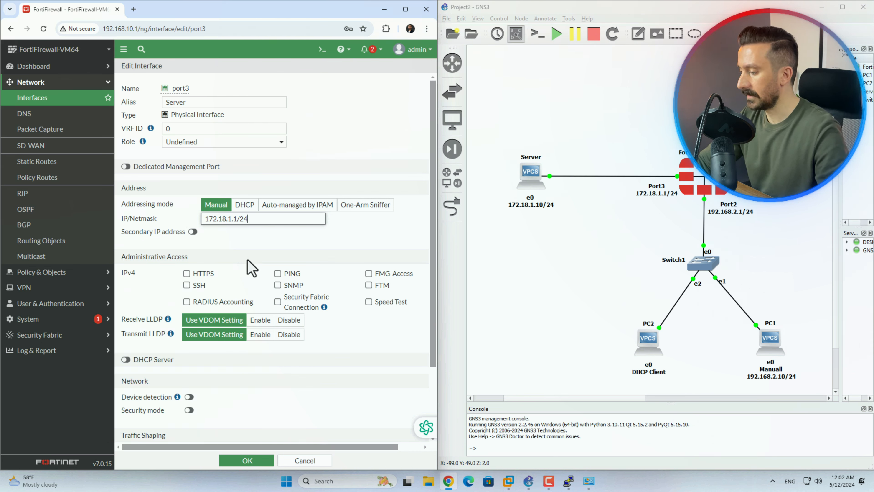
click(277, 274)
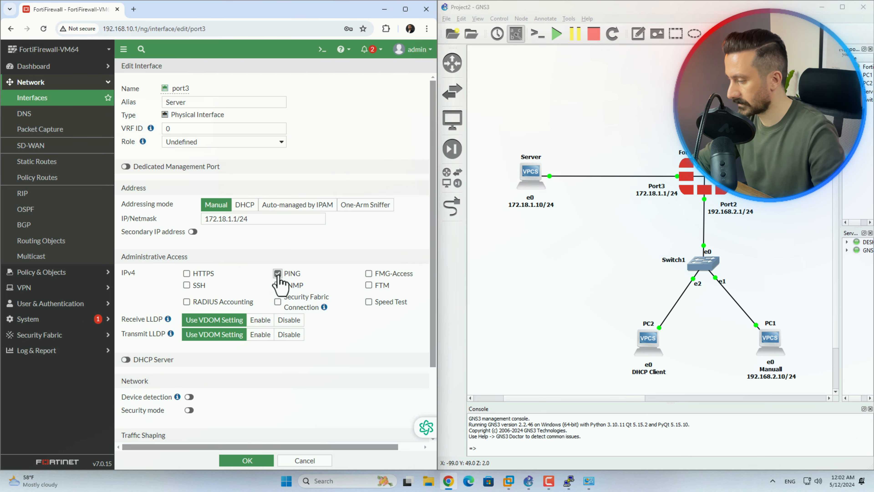
Keep port3 Enabled, save it, and check the Server (port3) entry
scroll(281, 279, down, 3)
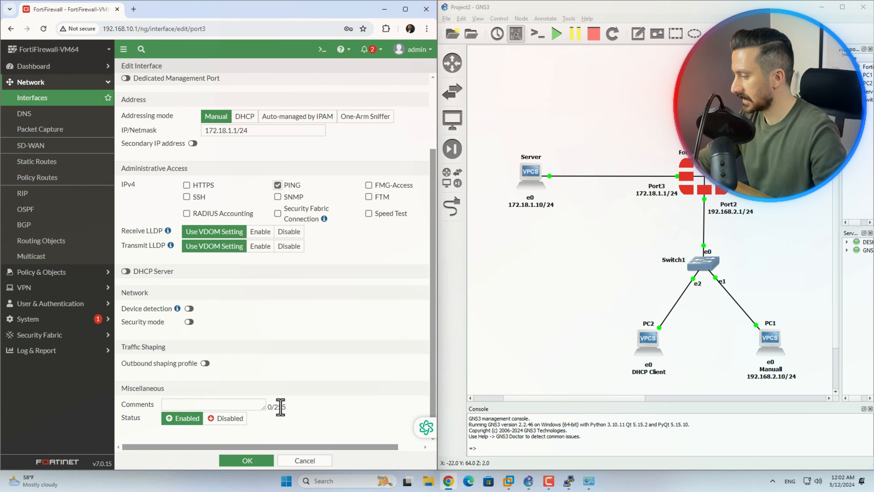
click(237, 426)
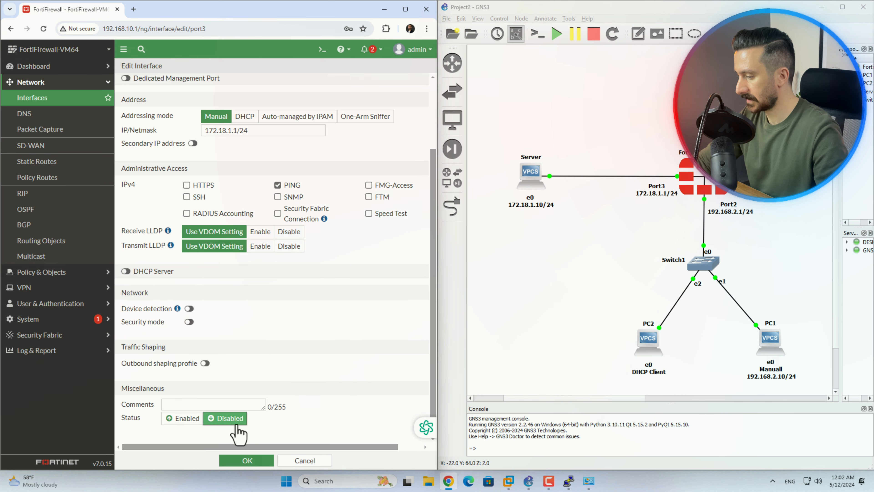
click(190, 421)
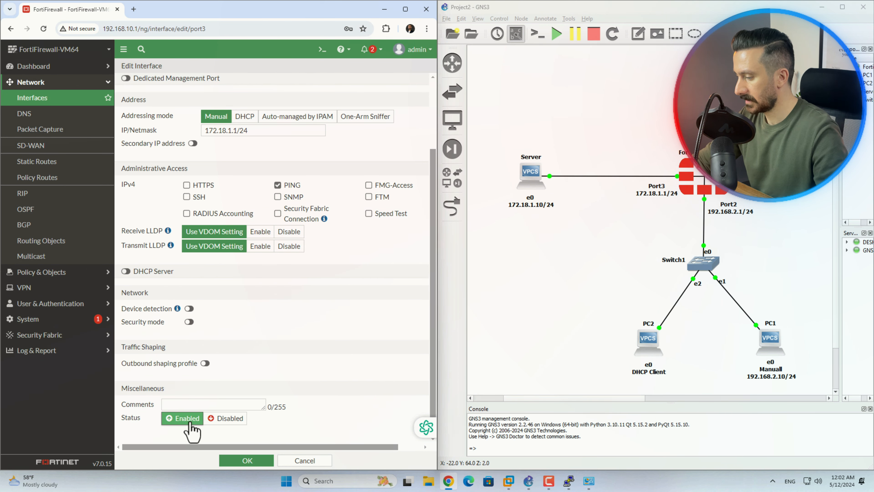
click(249, 461)
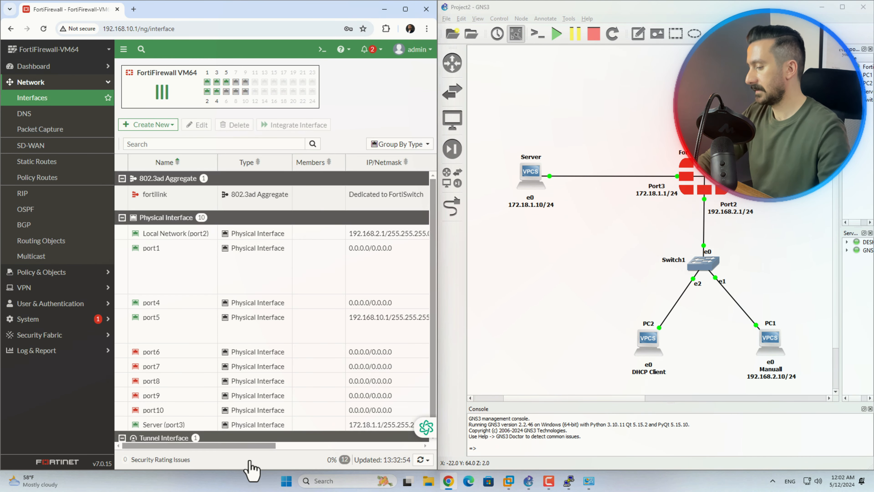
click(165, 425)
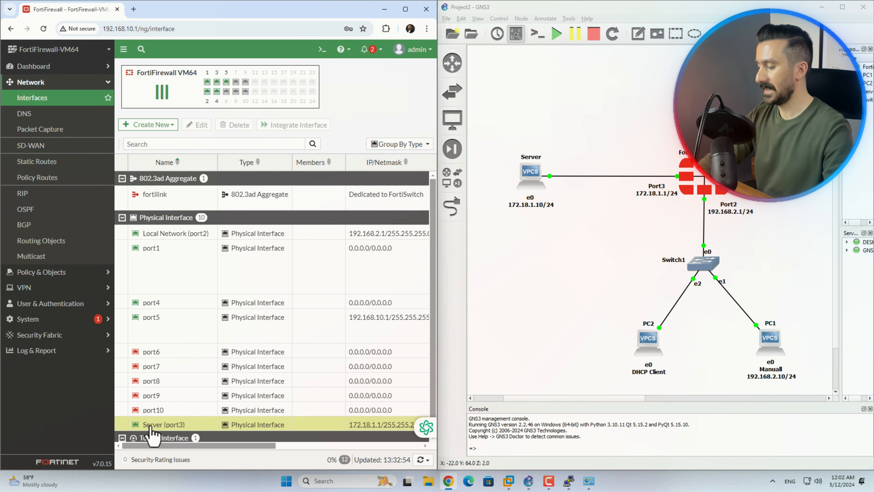